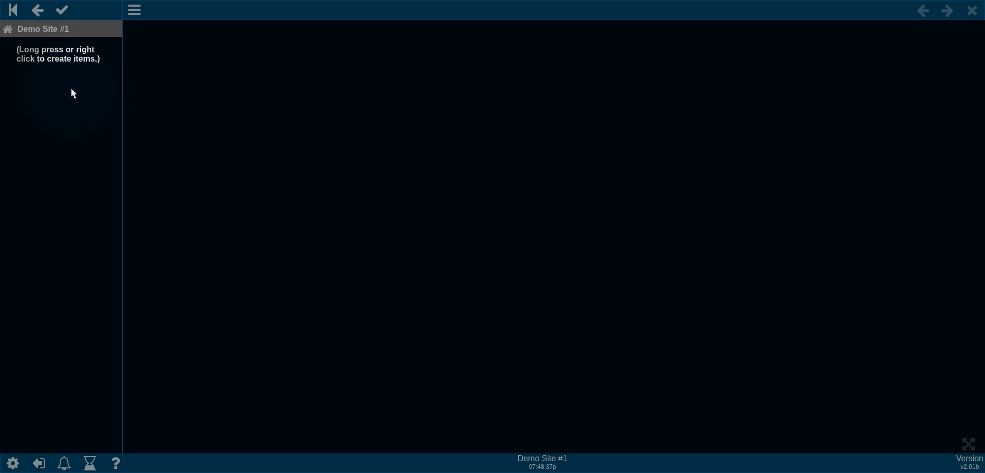
# Step: Create a BACnet/IP driver labelled 'BACnet Network' under the Demo Site #1 tree item
pyautogui.rightClick(57, 83)
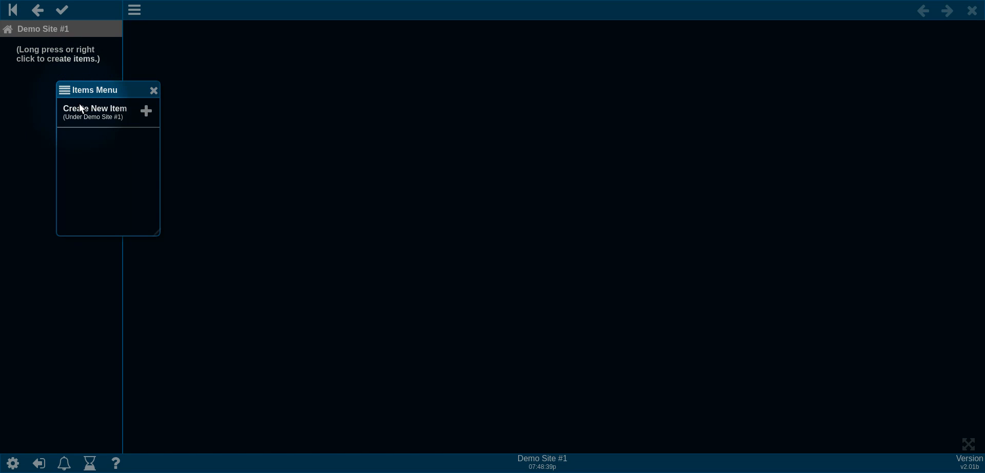
pyautogui.click(114, 114)
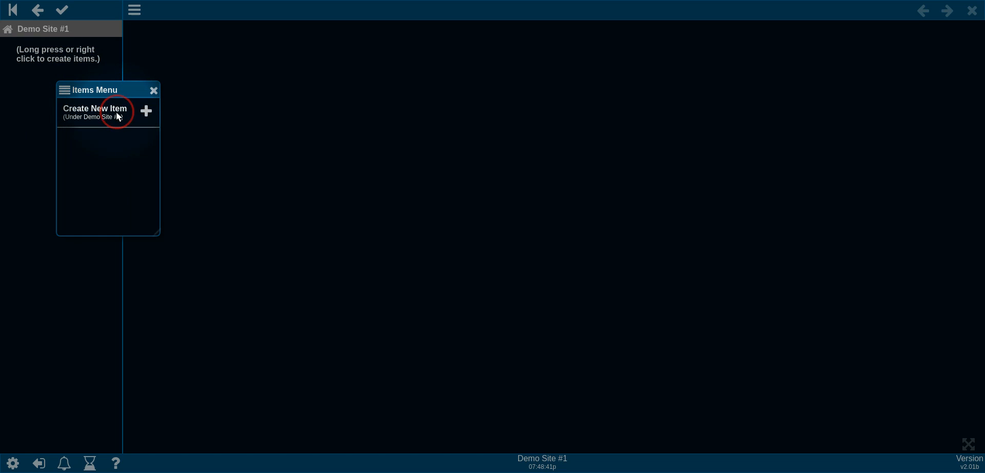
pyautogui.click(123, 136)
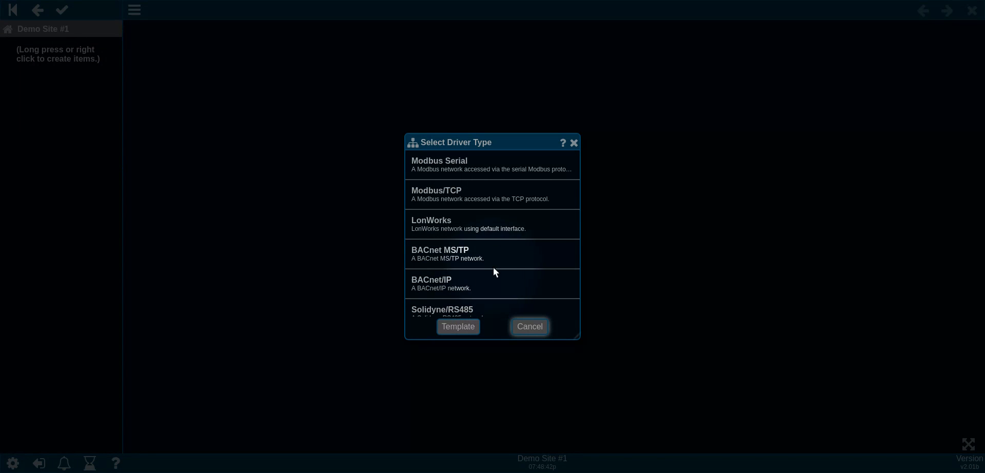
pyautogui.click(475, 284)
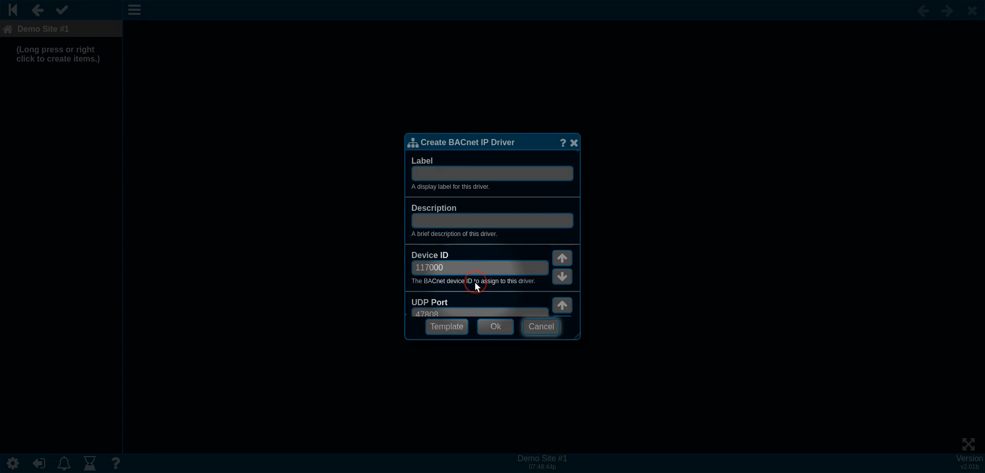
pyautogui.click(469, 174)
pyautogui.write('BACnet')
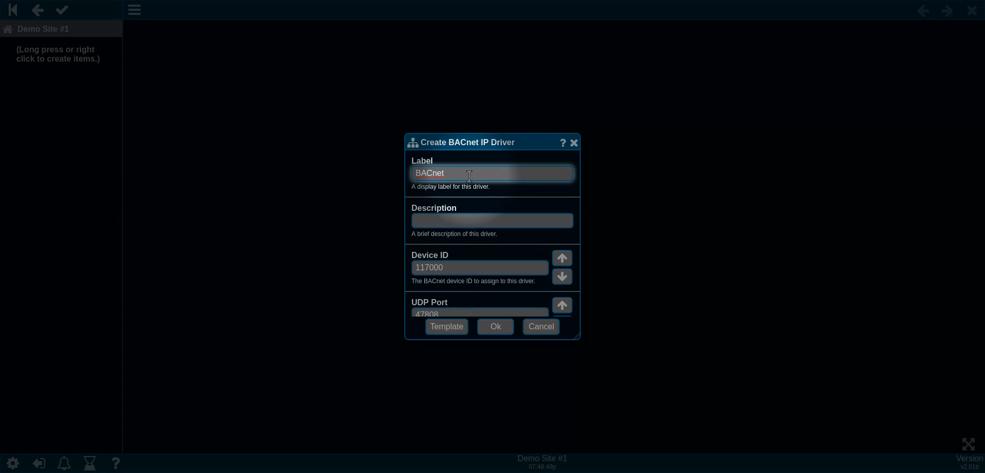
pyautogui.write(' Network')
pyautogui.click(487, 328)
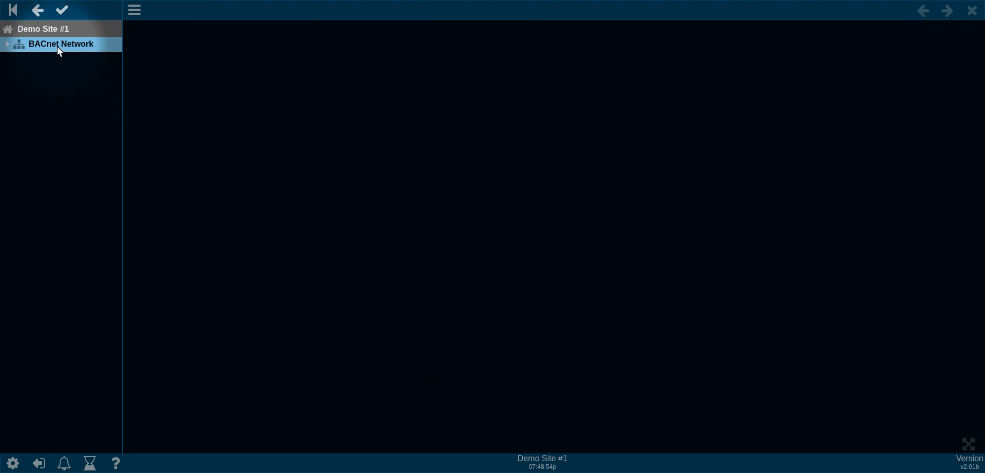
# Step: Run a device scan on BACnet Network and add the AC-3 controller from the four devices found
pyautogui.click(58, 46)
pyautogui.rightClick(54, 89)
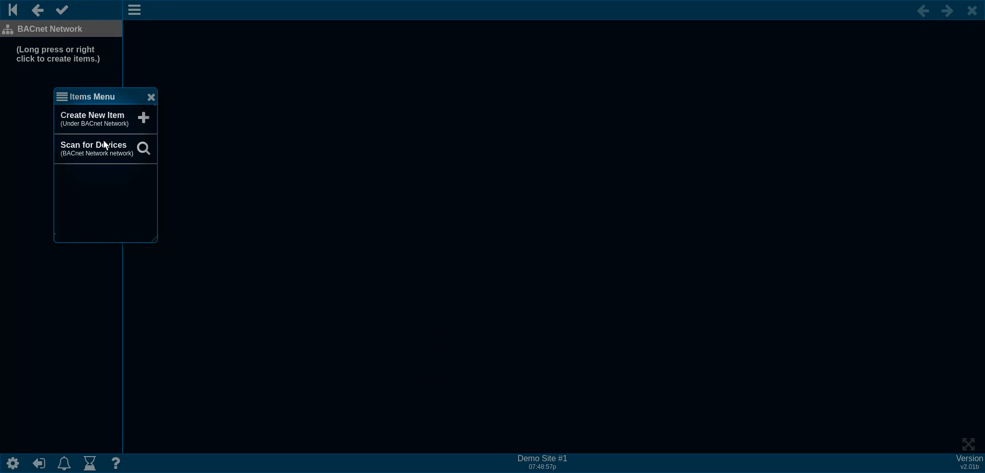
pyautogui.click(105, 146)
pyautogui.click(463, 328)
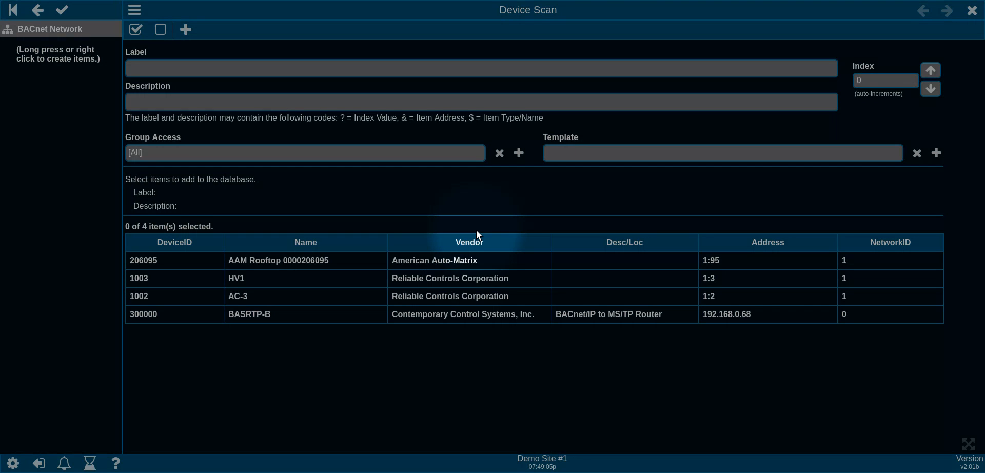
pyautogui.click(262, 294)
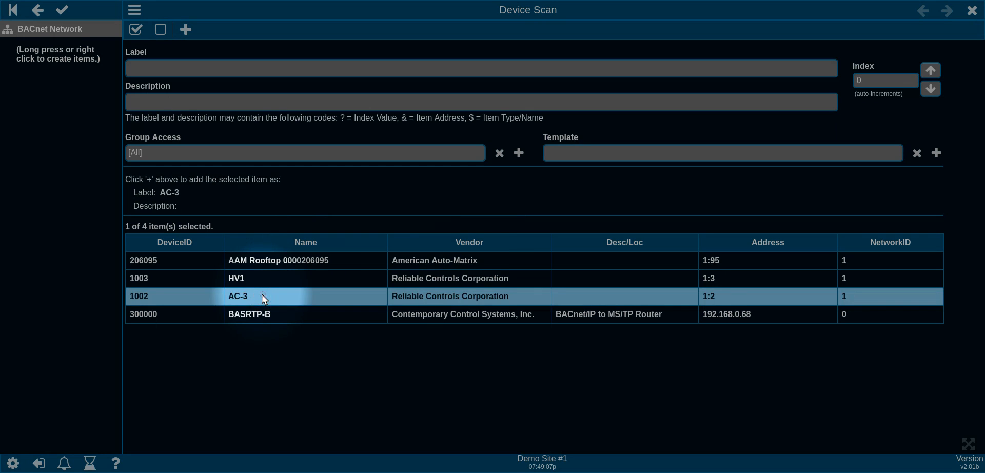
pyautogui.click(186, 30)
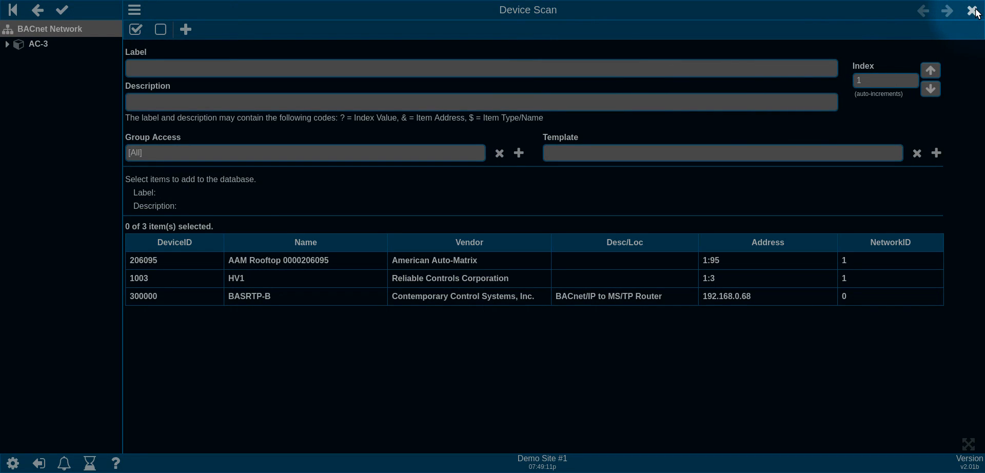
pyautogui.click(973, 10)
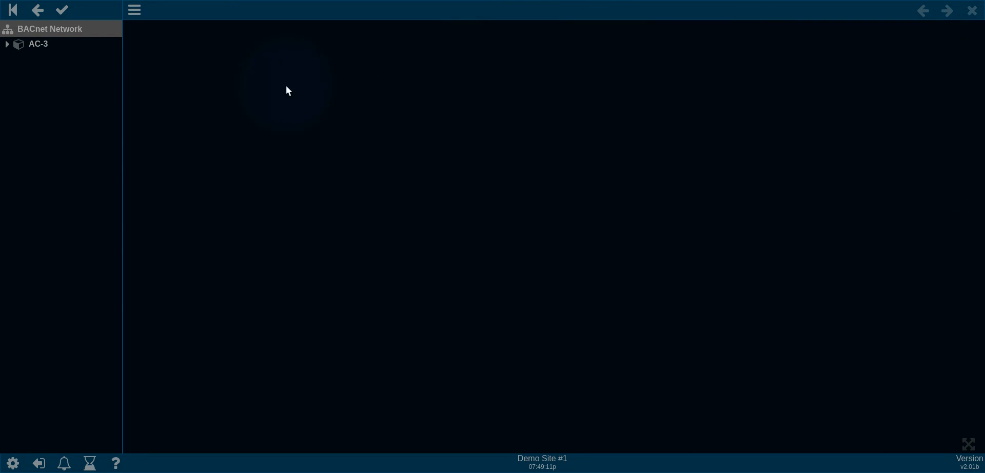
pyautogui.click(41, 44)
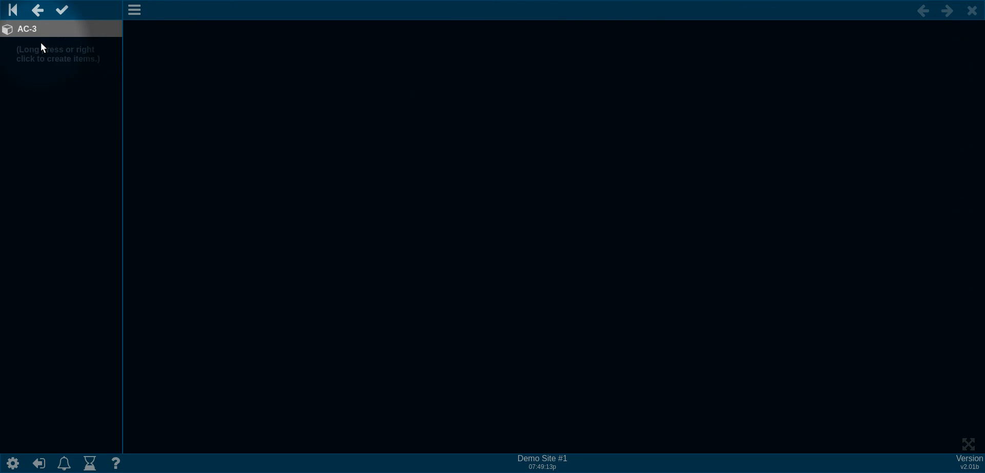
# Step: Scan AC-3 for points and add all 17 found, such as 1A1-SUPPLY TEMP and SYSTEM TIME
pyautogui.rightClick(61, 92)
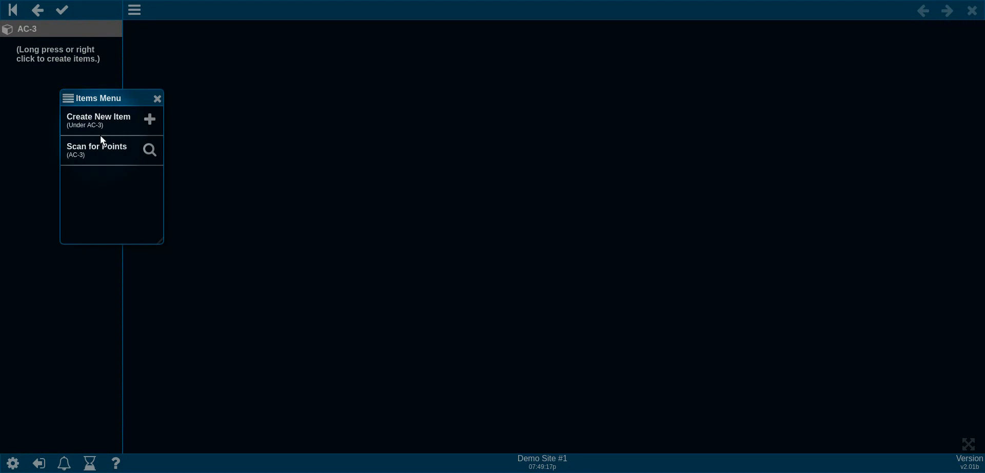
pyautogui.click(103, 149)
pyautogui.click(456, 326)
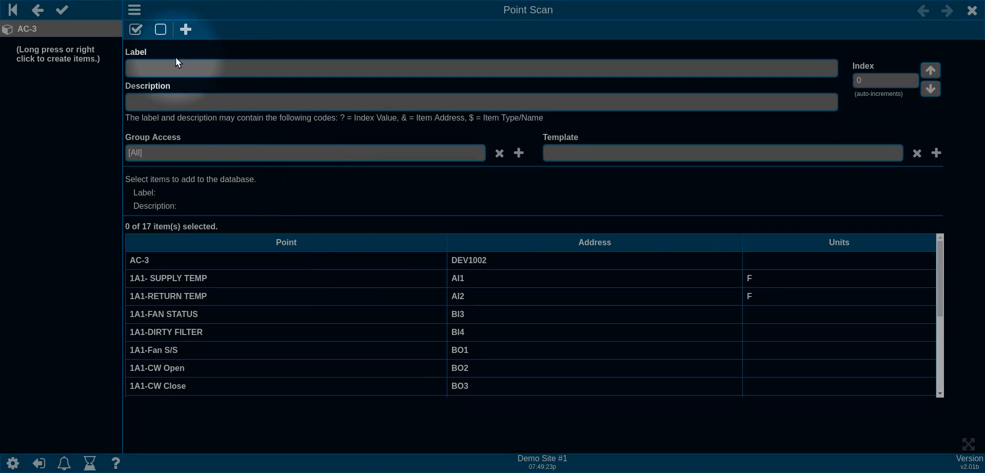
pyautogui.click(137, 29)
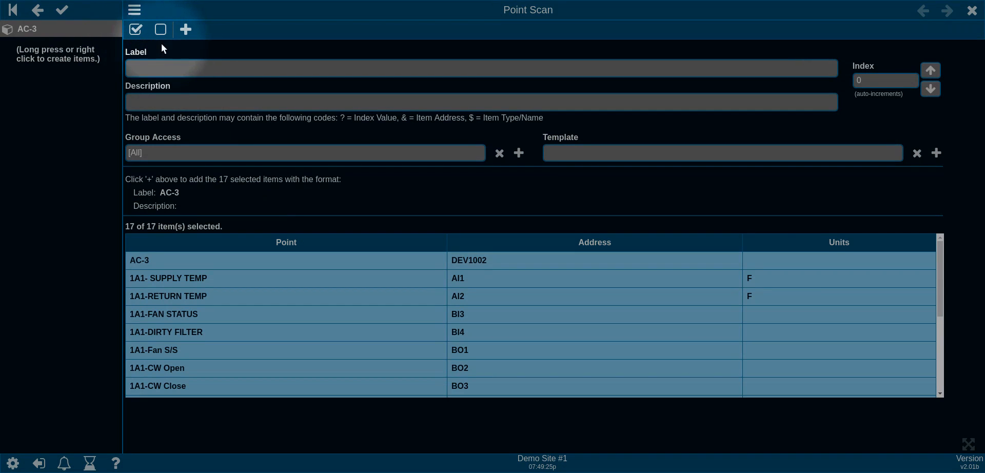
pyautogui.click(185, 29)
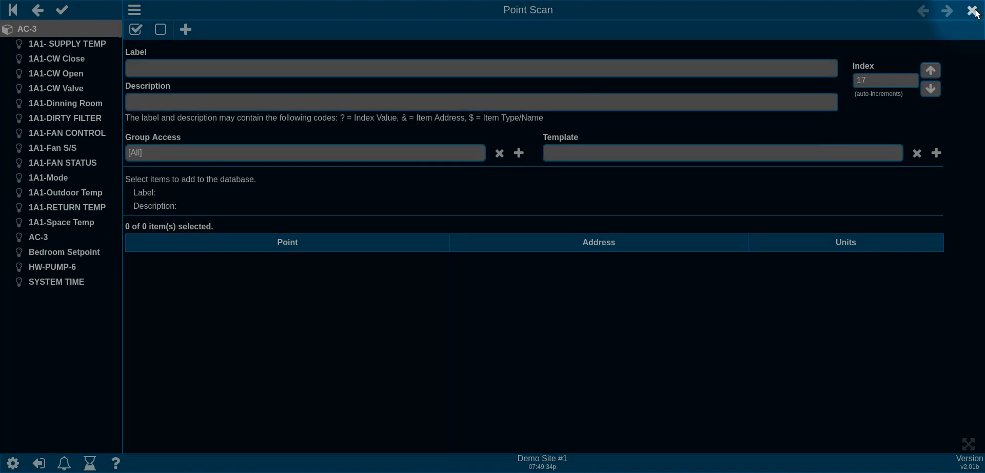
pyautogui.click(973, 12)
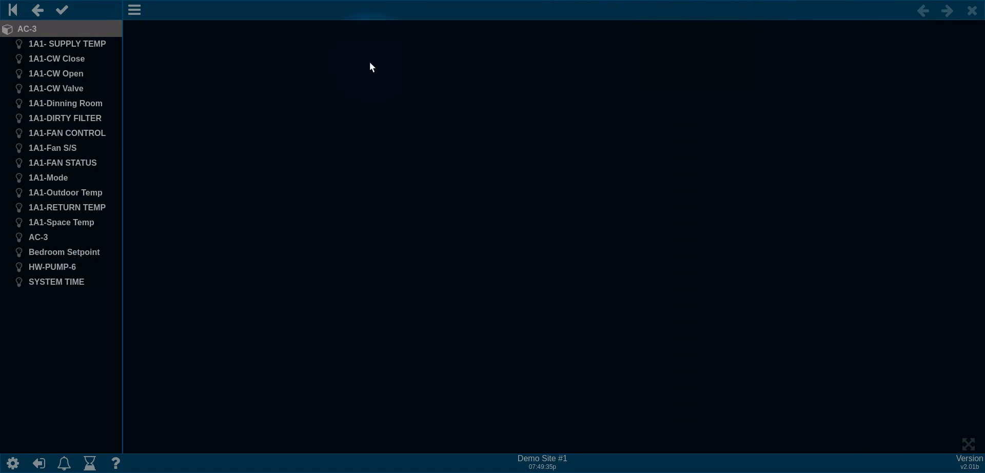
# Step: Create a new folder labelled 'Points' under AC-3
pyautogui.rightClick(45, 303)
pyautogui.click(85, 331)
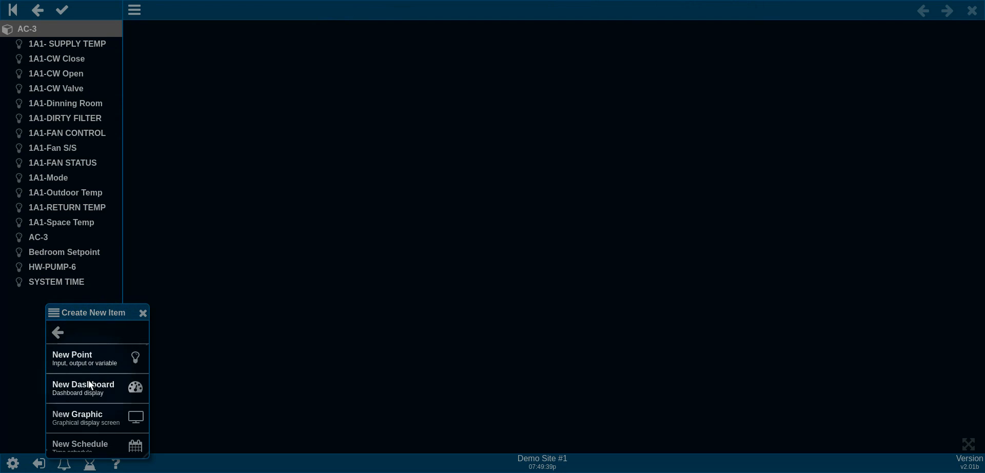
pyautogui.scroll(-2, 94, 393)
pyautogui.click(92, 437)
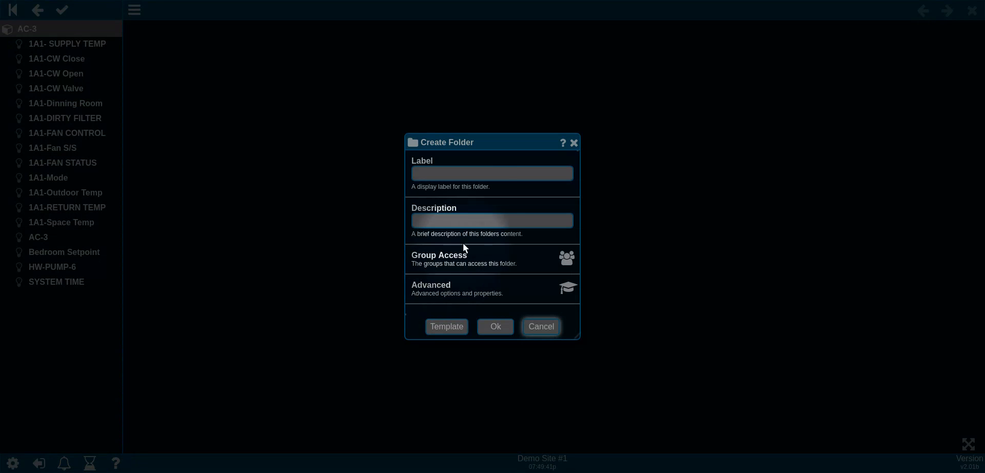
pyautogui.click(461, 173)
pyautogui.write('Points')
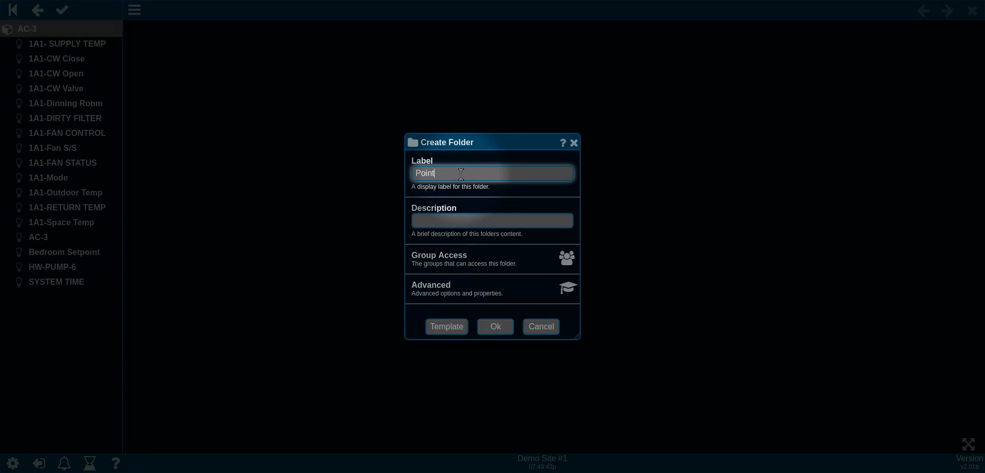
pyautogui.click(495, 327)
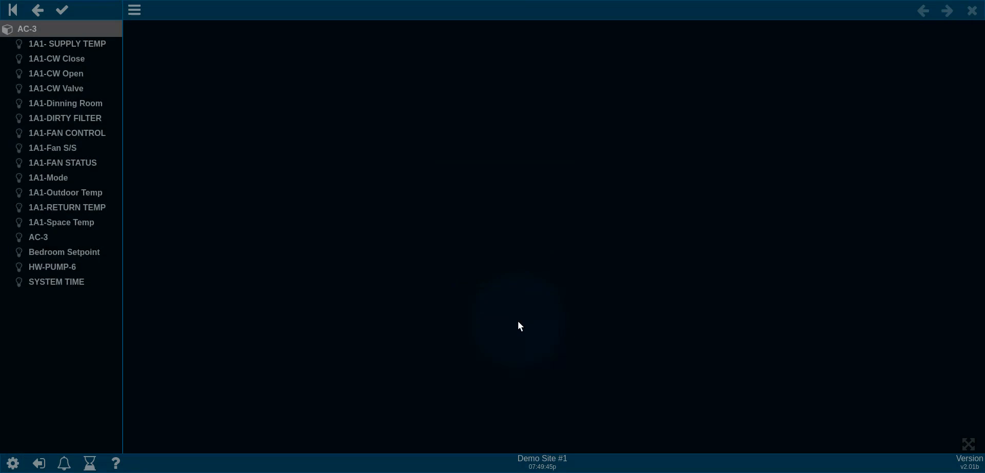
# Step: Select all 17 AC-3 points, excluding the folder, and move them into the Points folder
pyautogui.click(63, 10)
pyautogui.click(58, 92)
pyautogui.click(56, 105)
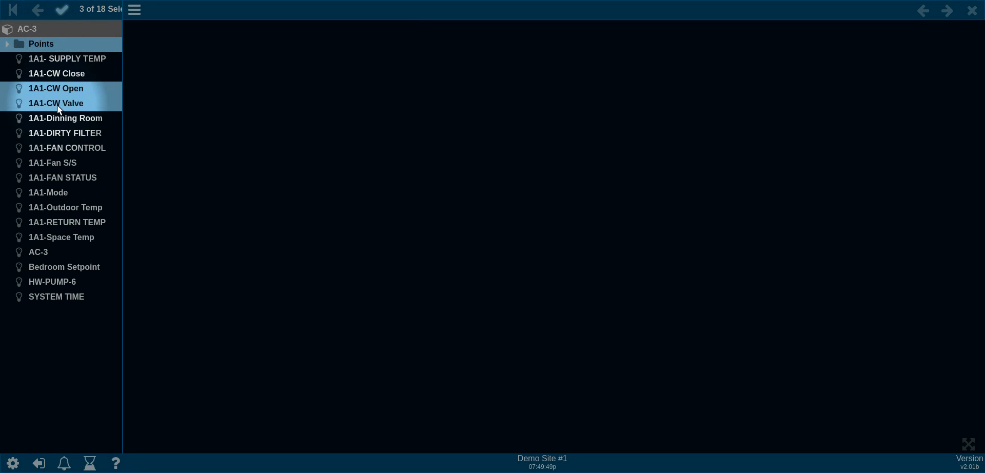
pyautogui.click(56, 118)
pyautogui.click(61, 73)
pyautogui.click(59, 63)
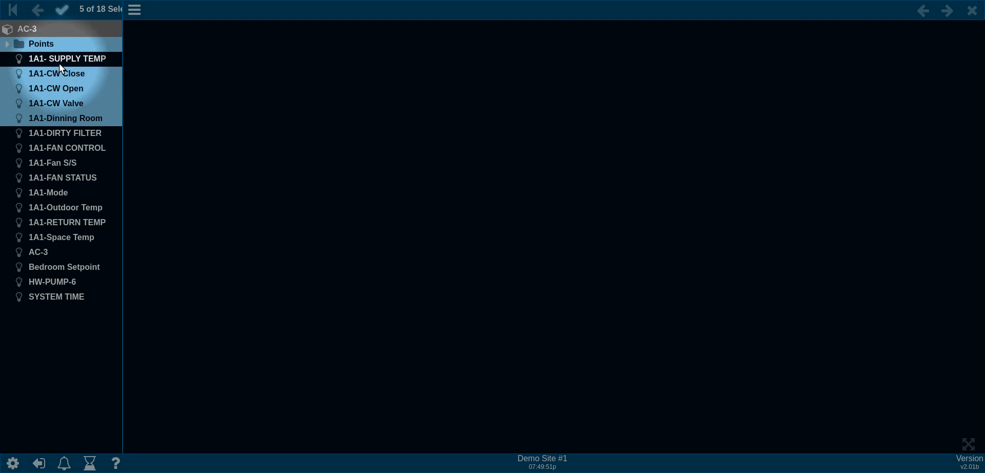
pyautogui.rightClick(59, 64)
pyautogui.click(97, 91)
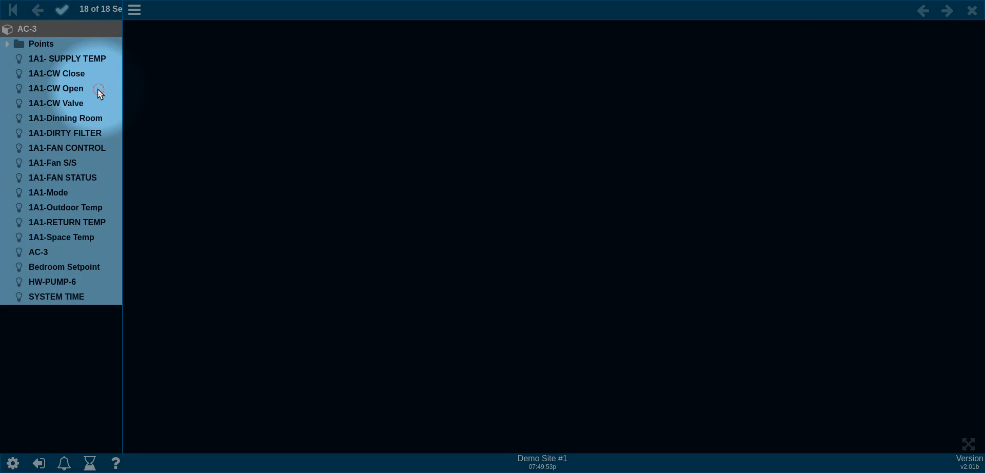
pyautogui.click(57, 45)
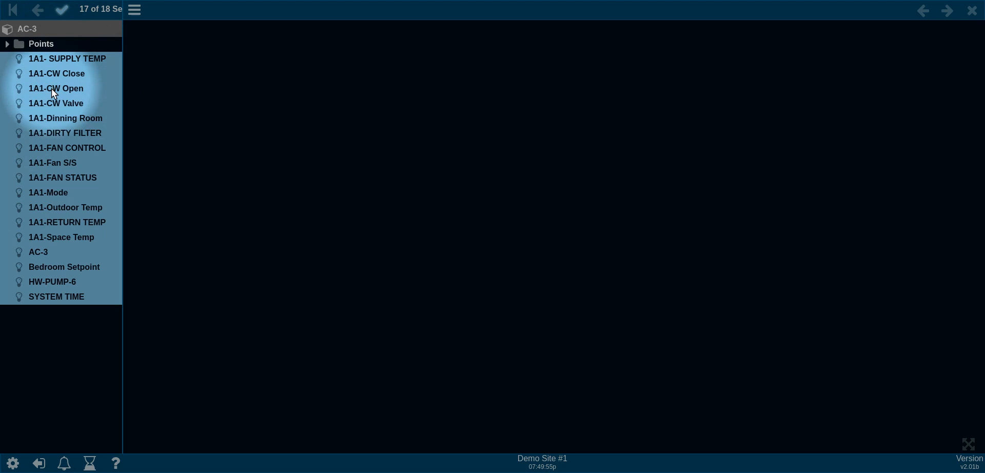
pyautogui.rightClick(51, 88)
pyautogui.click(106, 205)
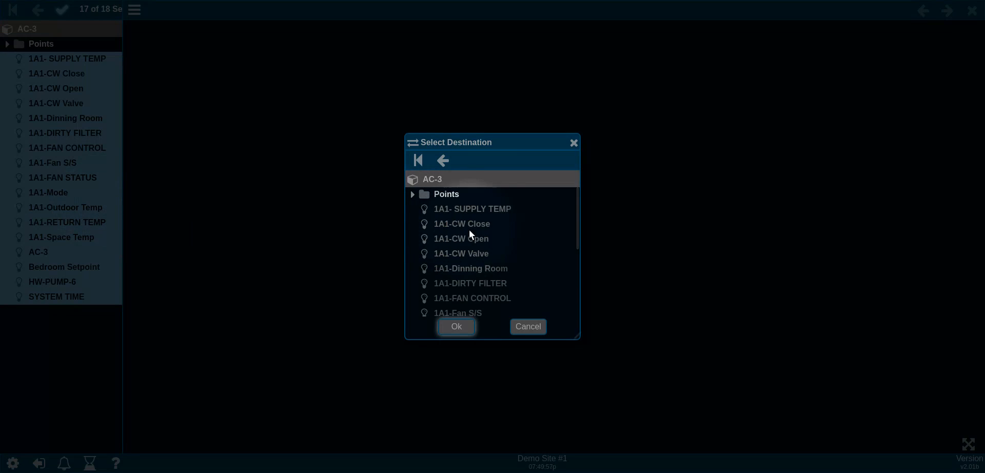
pyautogui.click(450, 194)
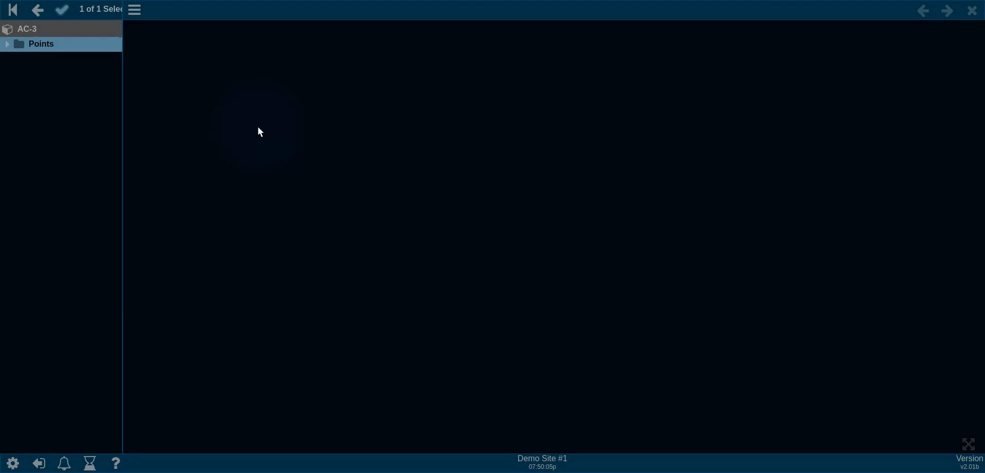
# Step: Browse down through BACnet Network and AC-3 to confirm the points are inside Points
pyautogui.click(12, 12)
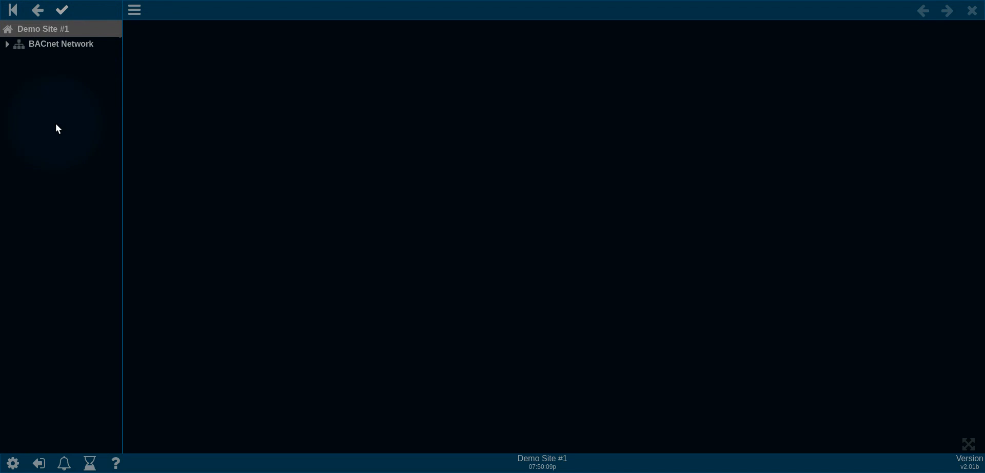
pyautogui.click(54, 44)
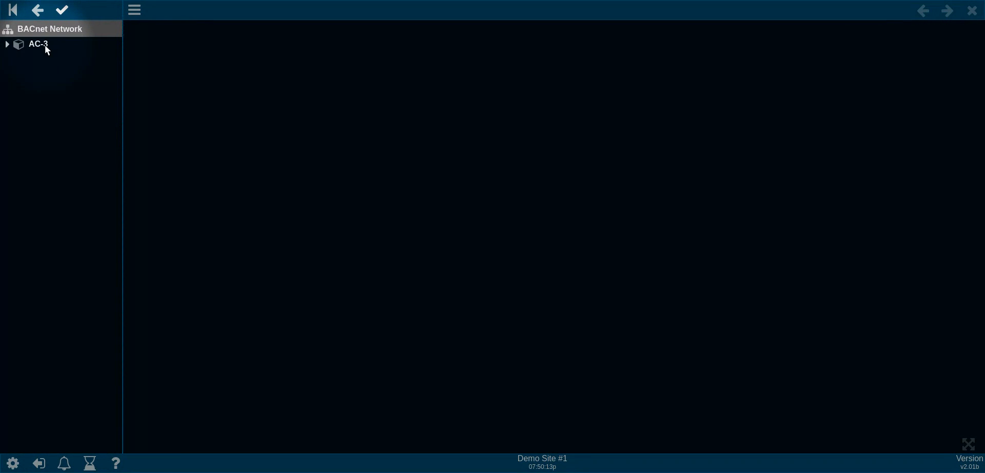
pyautogui.click(45, 45)
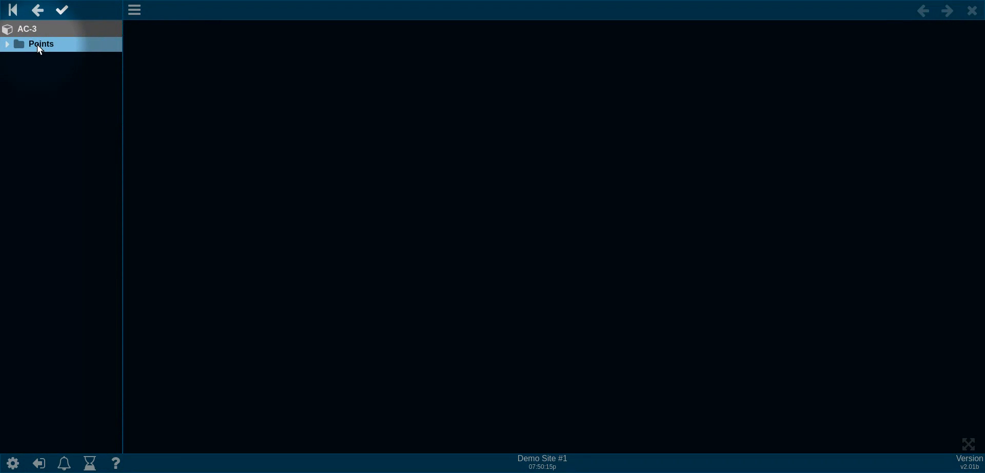
pyautogui.click(40, 44)
pyautogui.click(21, 41)
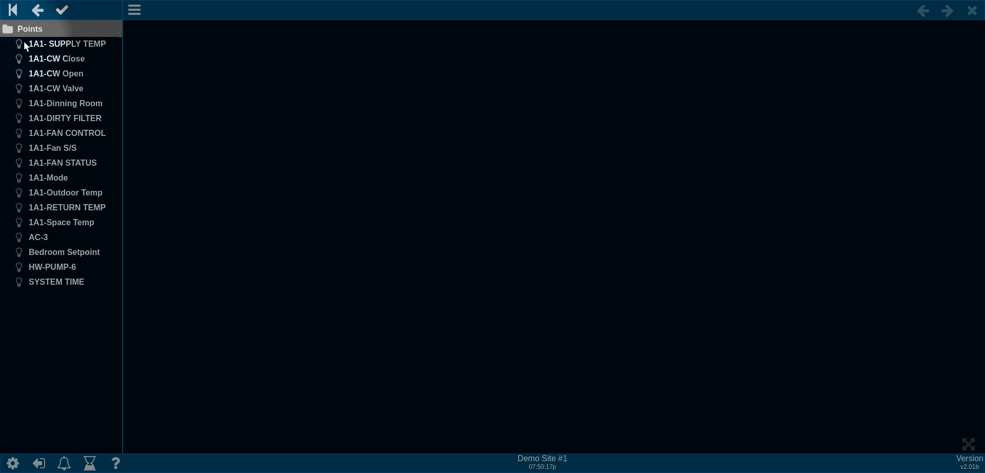
# Step: Add a trend labelled 'Trend 1' under AC-3, beside the Points folder
pyautogui.click(39, 11)
pyautogui.rightClick(49, 72)
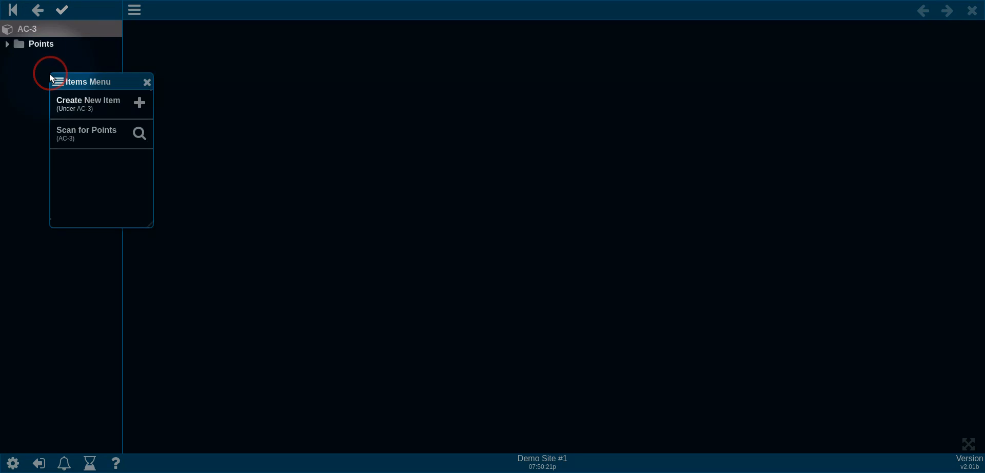
pyautogui.click(103, 100)
pyautogui.scroll(-2, 108, 184)
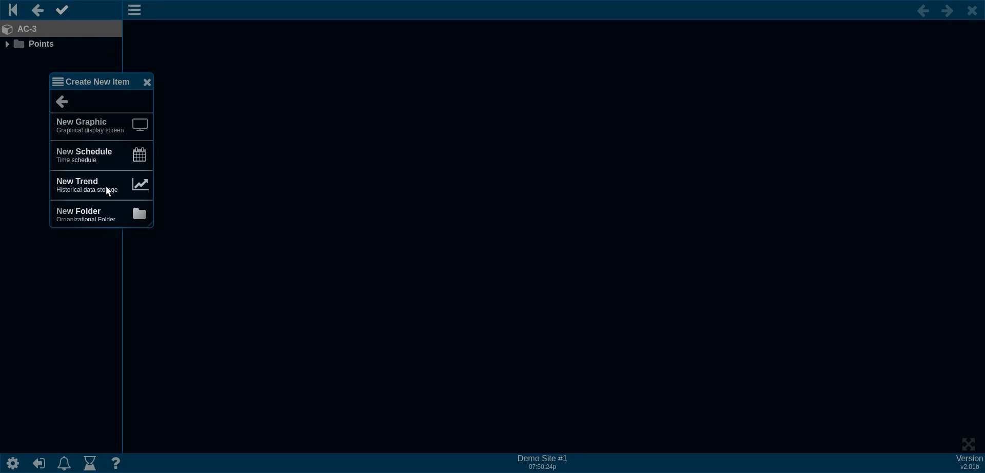
pyautogui.click(108, 186)
pyautogui.click(462, 173)
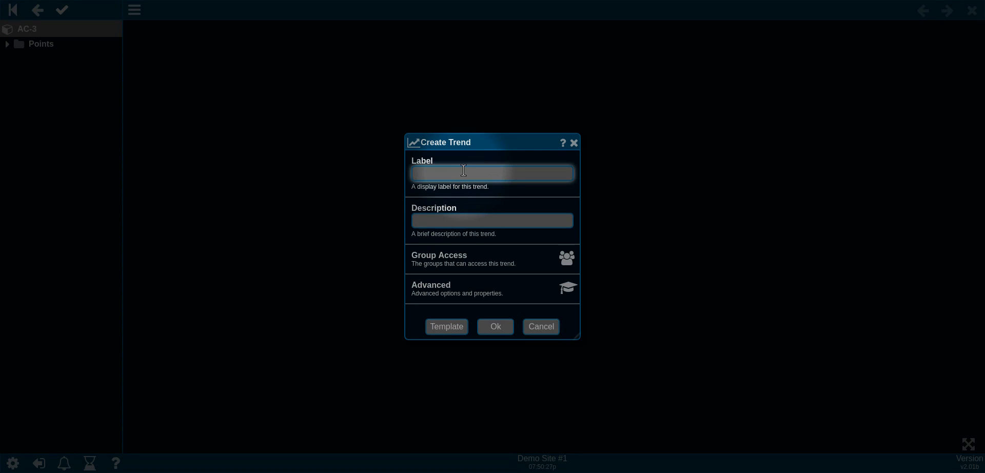
pyautogui.write('Trend 1')
pyautogui.click(498, 323)
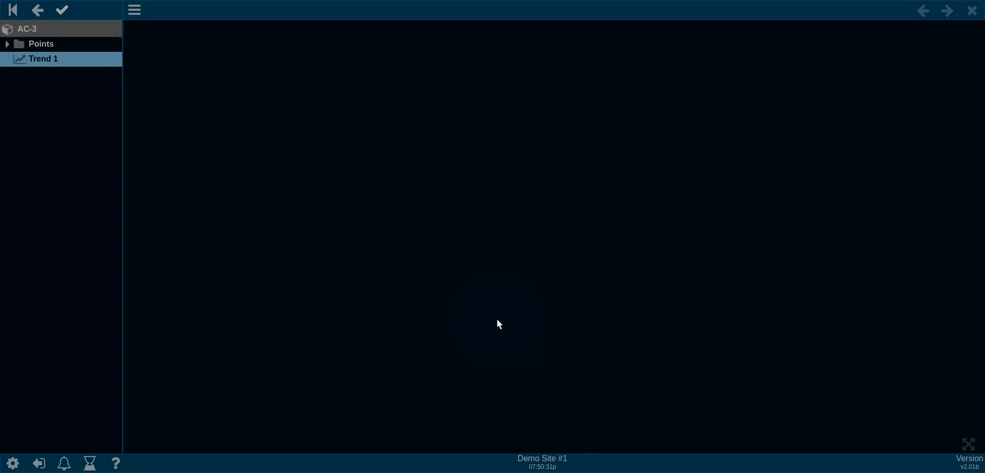
# Step: In Trend 1's settings, assign 1A1- SUPPLY TEMP as Point 1 and 1A1-RETURN TEMP as Point 2
pyautogui.click(50, 60)
pyautogui.rightClick(201, 67)
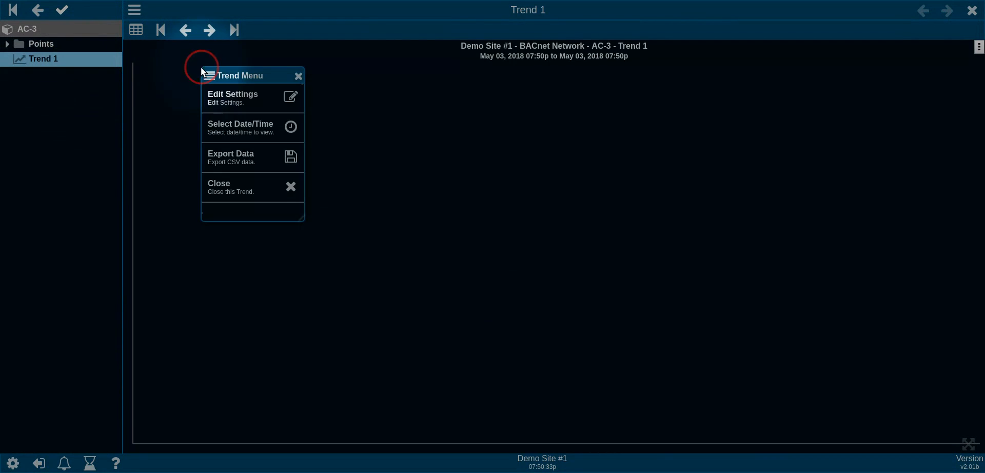
pyautogui.click(220, 92)
pyautogui.click(34, 43)
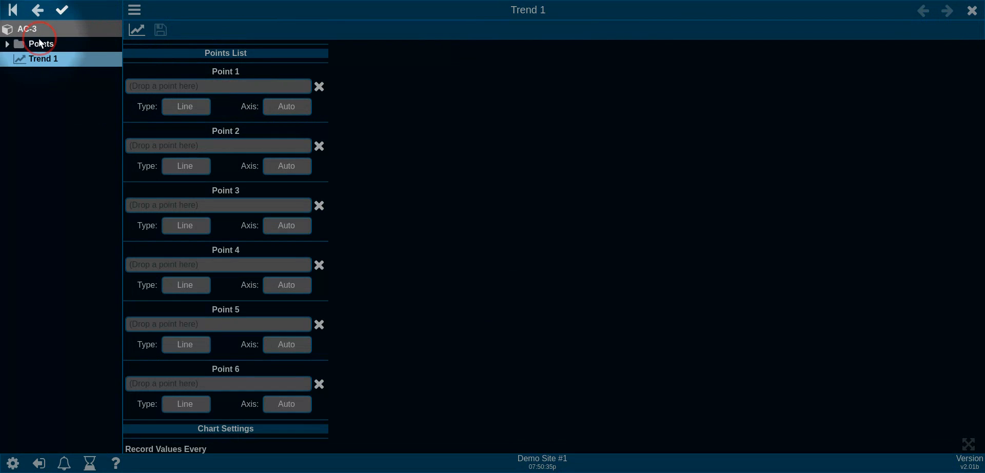
pyautogui.moveTo(75, 46); pyautogui.dragTo(188, 86)
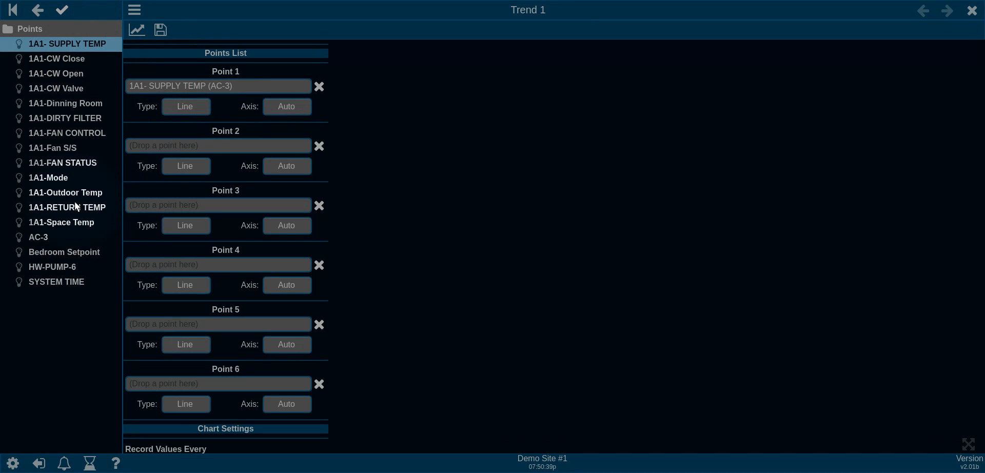
pyautogui.moveTo(76, 207); pyautogui.dragTo(211, 147)
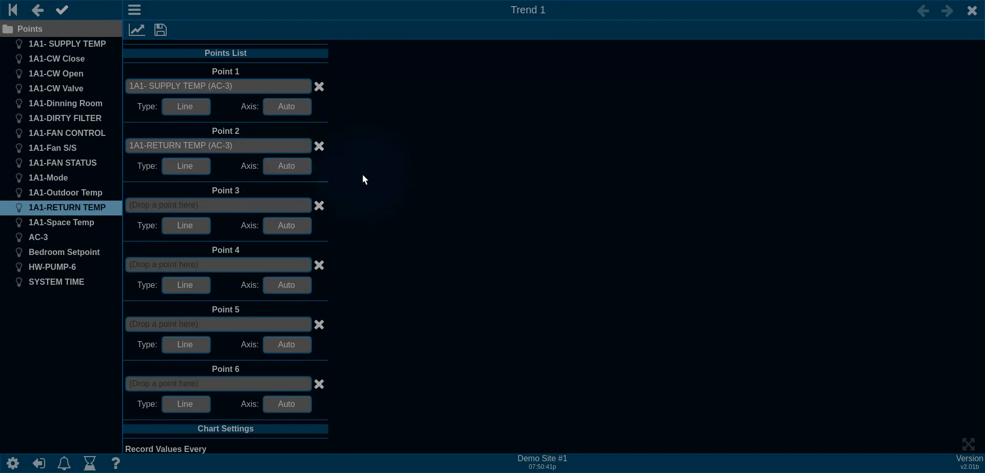
# Step: Set Record Values Every to 1 minute and save the trend settings
pyautogui.scroll(-1, 354, 206)
pyautogui.scroll(-6, 324, 236)
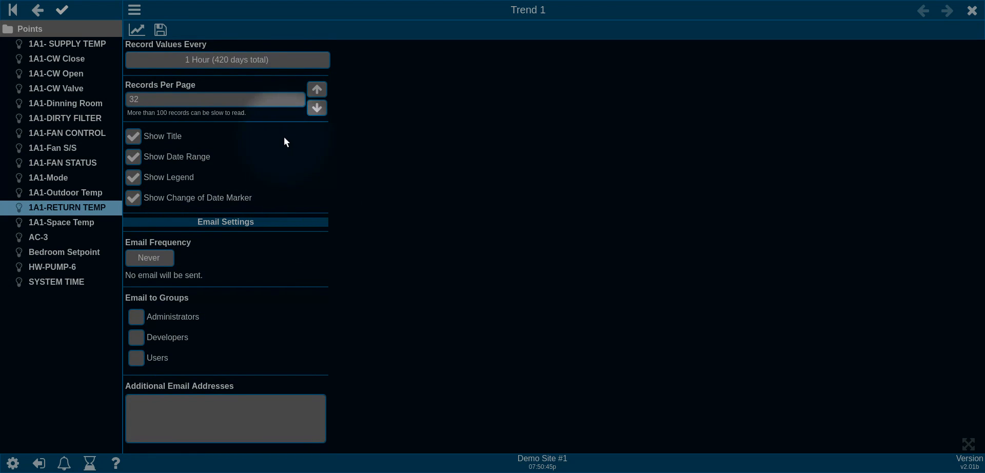
pyautogui.click(277, 65)
pyautogui.scroll(3, 266, 79)
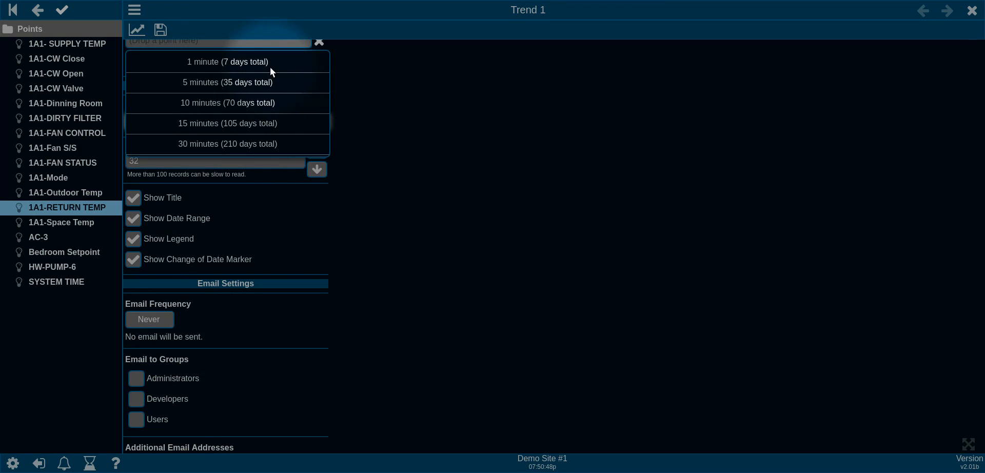
pyautogui.click(271, 66)
pyautogui.scroll(3, 431, 123)
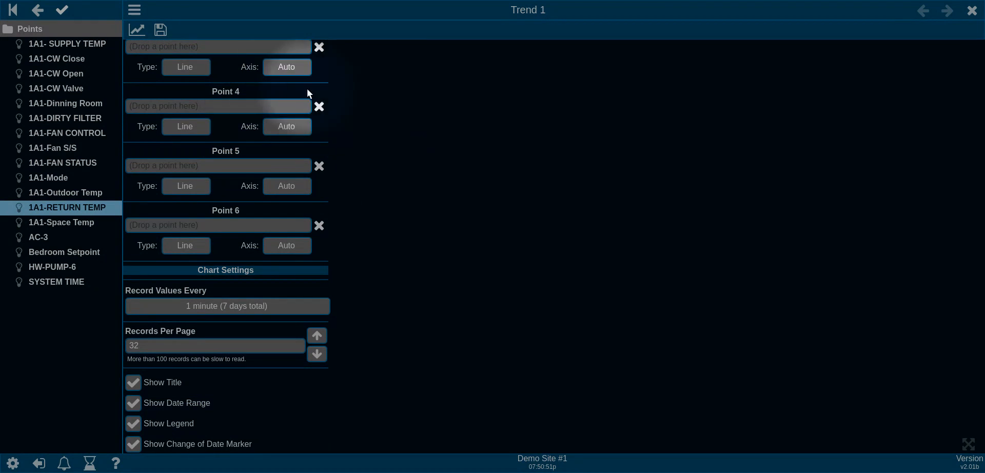
pyautogui.click(161, 31)
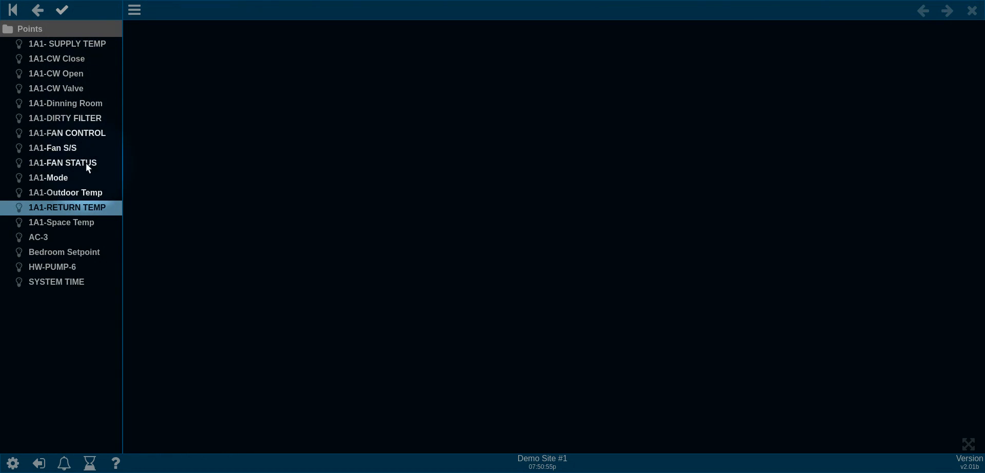
# Step: Add a dashboard labelled 'Dashboard 1' under AC-3, alongside Points and Trend 1
pyautogui.click(46, 26)
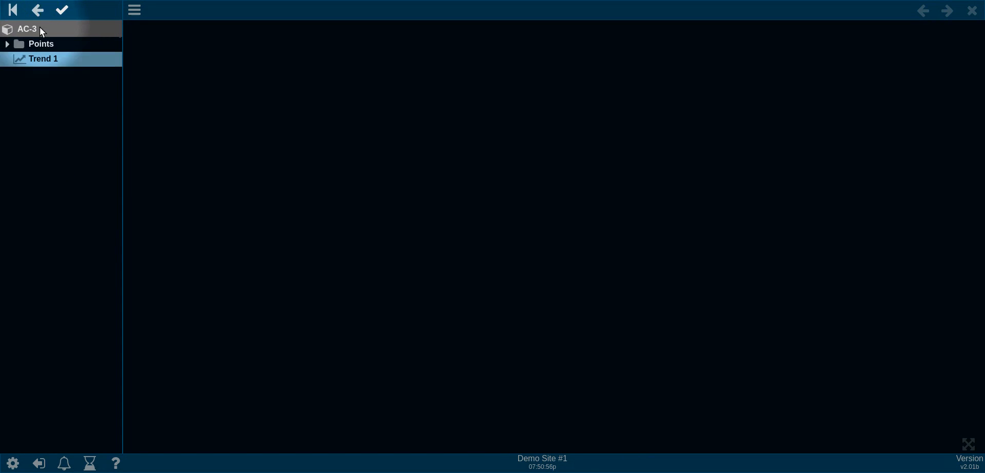
pyautogui.rightClick(50, 96)
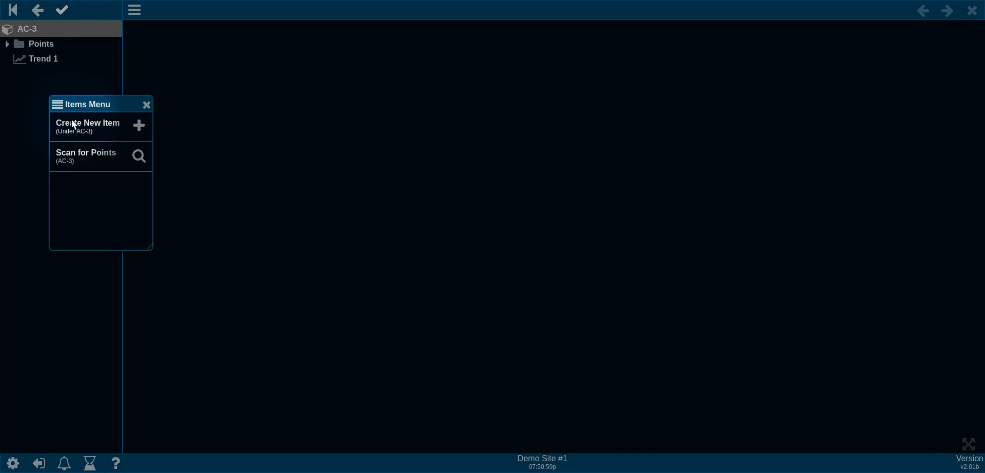
pyautogui.click(87, 128)
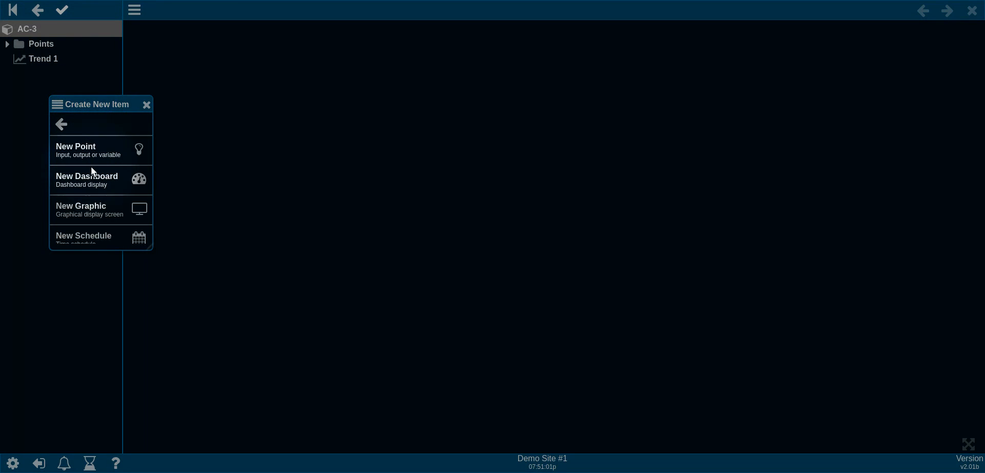
pyautogui.click(98, 177)
pyautogui.click(478, 173)
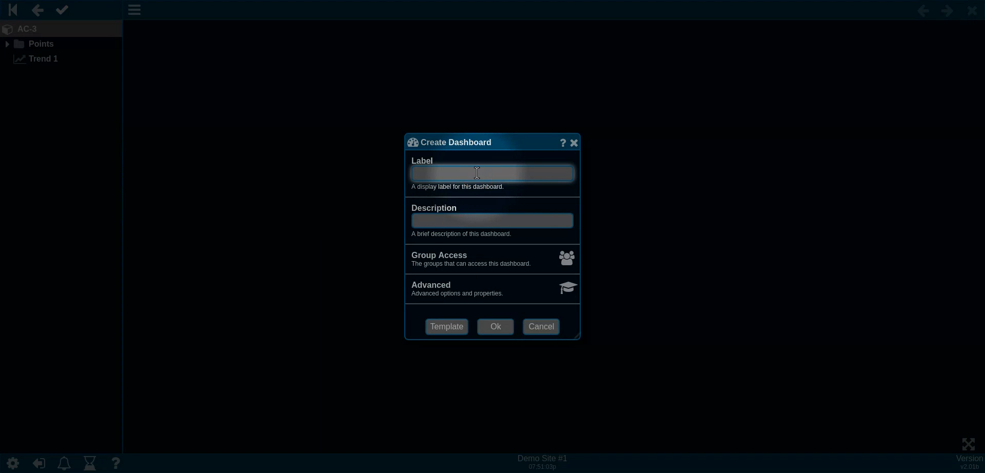
pyautogui.write('Dashboard 1')
pyautogui.click(497, 326)
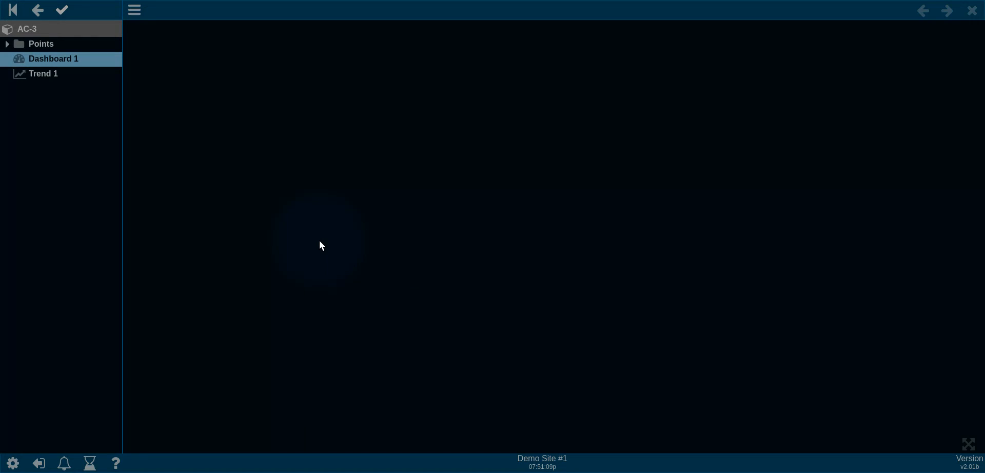
# Step: Place 1A1- SUPPLY TEMP on Dashboard 1 as a GaugeBar Horizontal gadget and exit edit mode
pyautogui.click(58, 60)
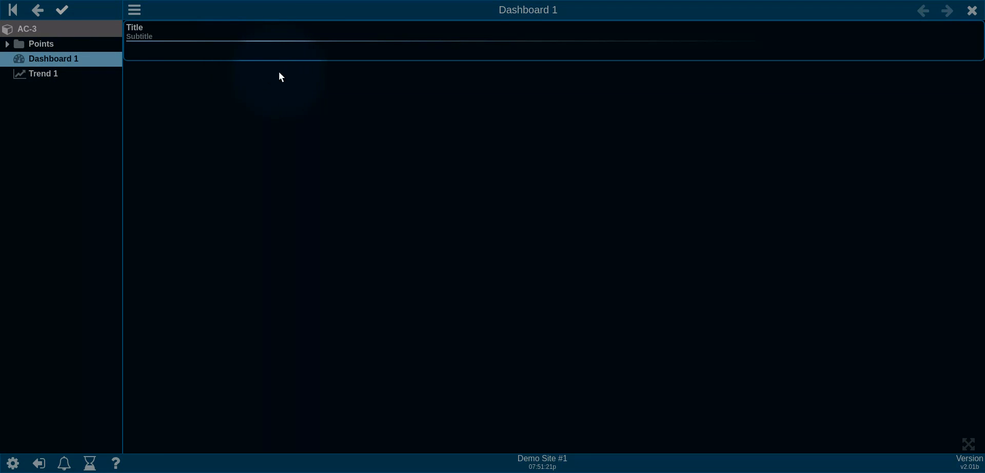
pyautogui.rightClick(255, 35)
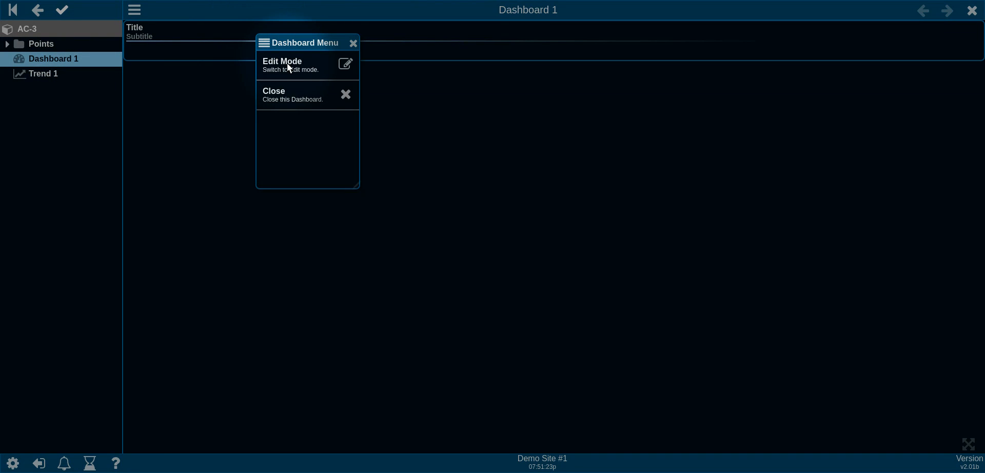
pyautogui.click(289, 67)
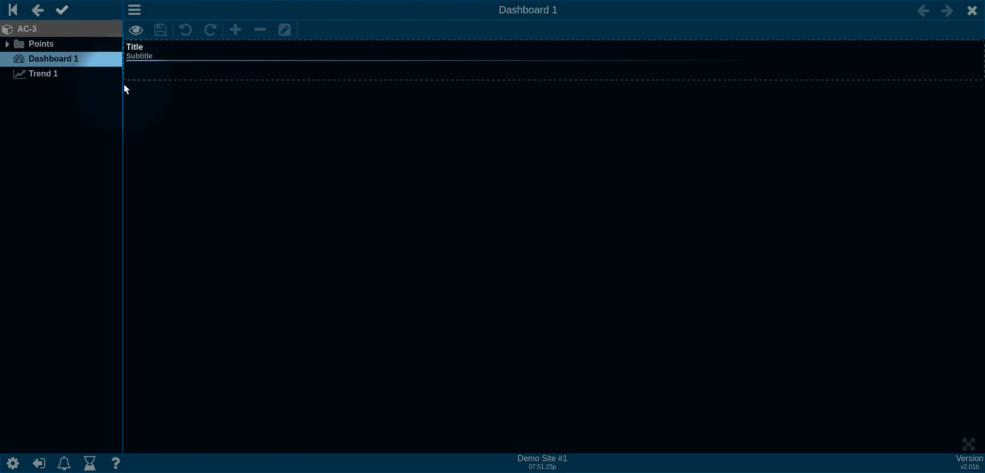
pyautogui.click(37, 44)
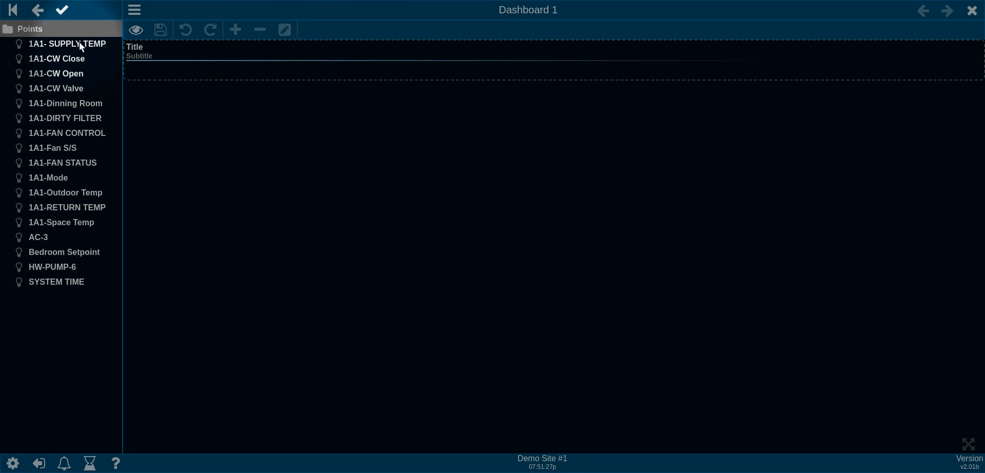
pyautogui.moveTo(79, 43); pyautogui.dragTo(322, 60)
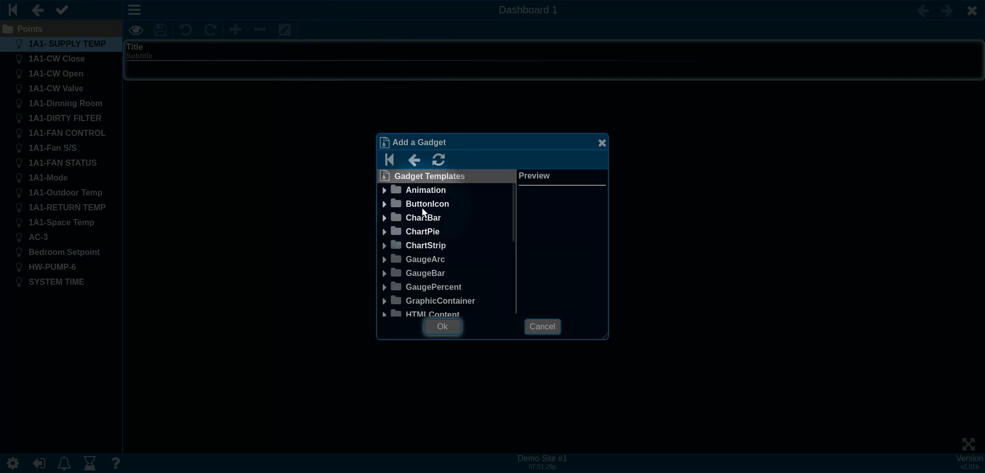
pyautogui.click(384, 272)
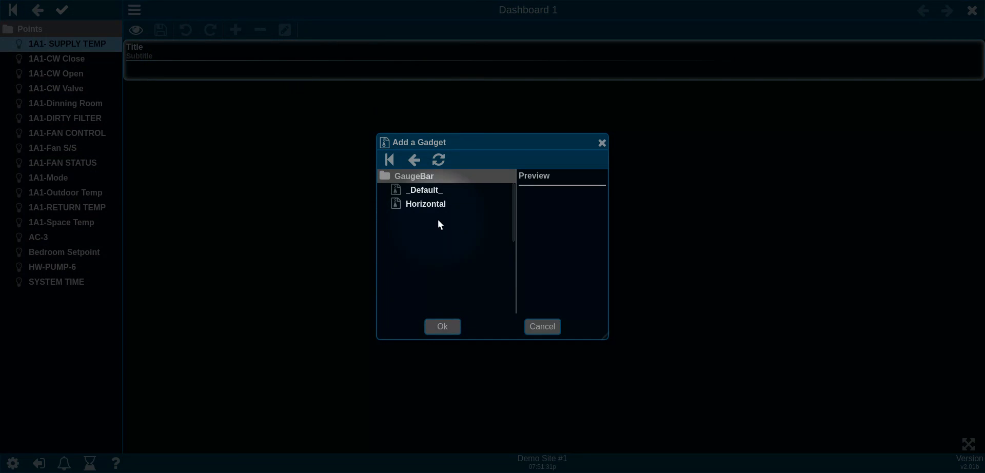
pyautogui.click(426, 191)
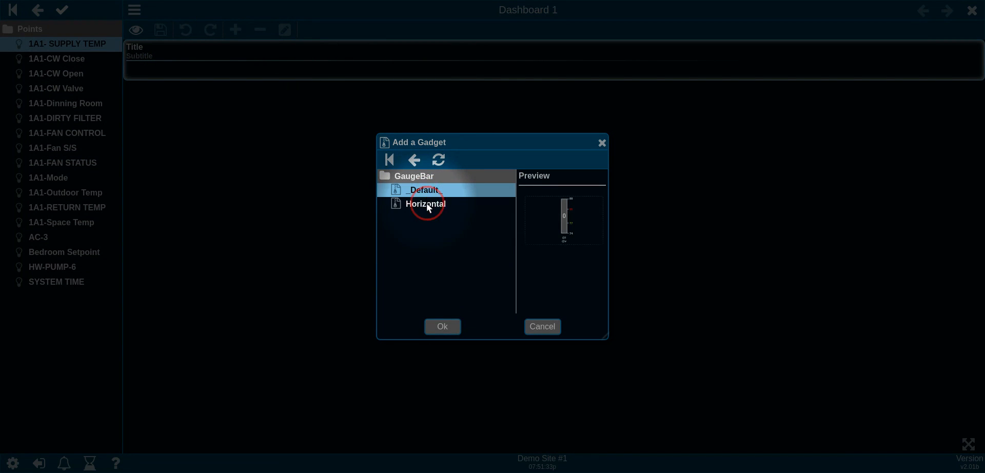
pyautogui.click(426, 203)
pyautogui.click(442, 325)
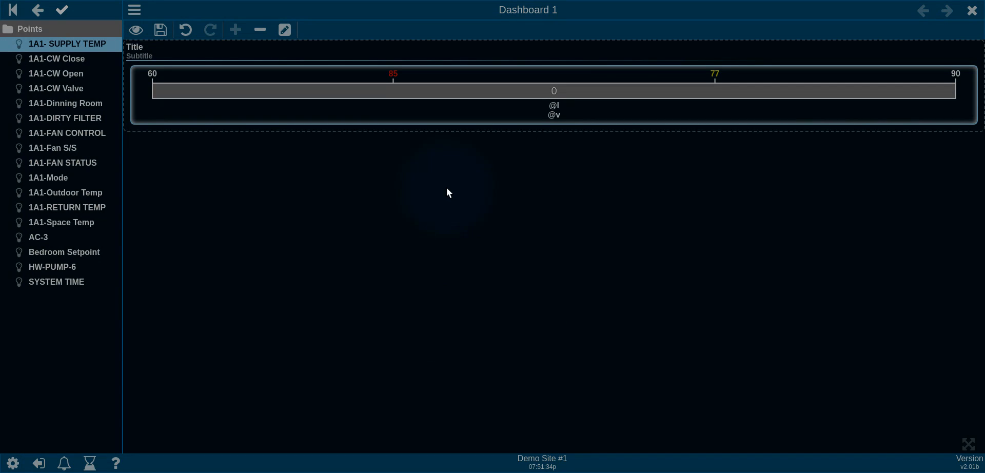
pyautogui.click(136, 30)
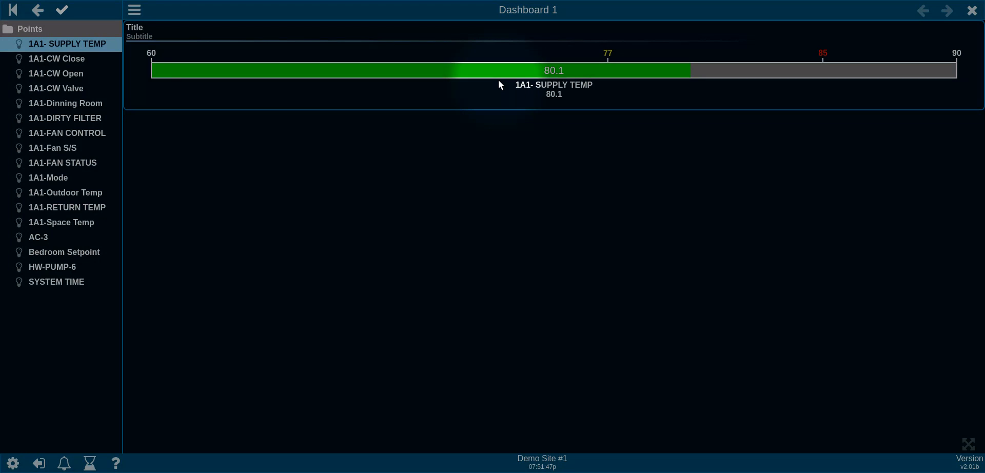
# Step: Switch Dashboard 1 to edit mode and view the current 1A1-RETURN TEMP and 1A1-Fan S/S values
pyautogui.rightClick(284, 37)
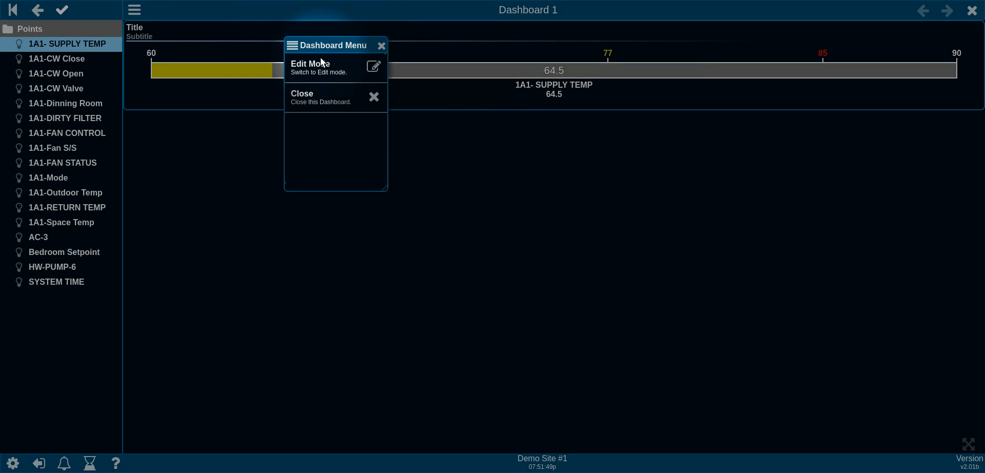
pyautogui.click(322, 64)
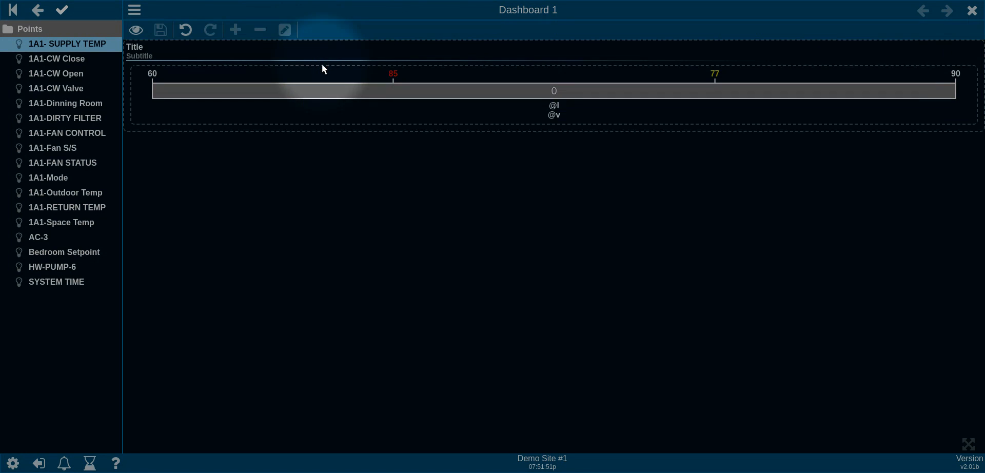
pyautogui.doubleClick(81, 208)
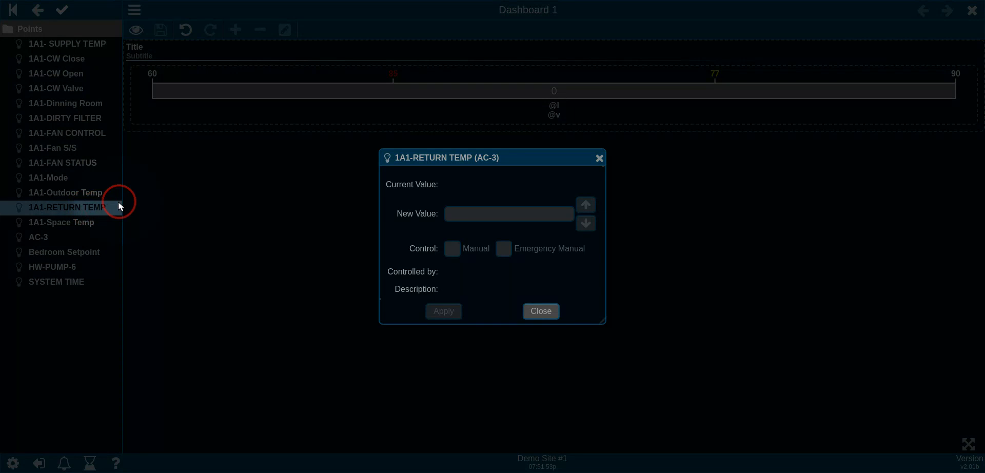
pyautogui.click(540, 311)
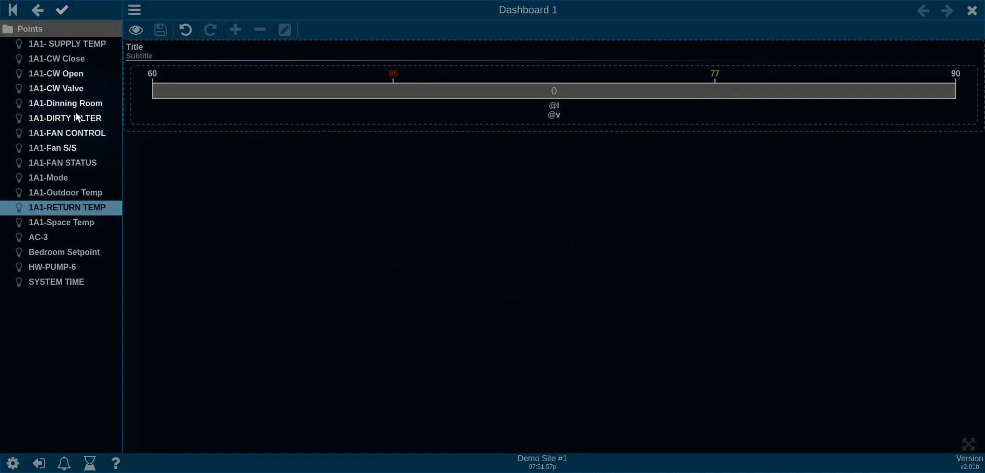
pyautogui.doubleClick(82, 148)
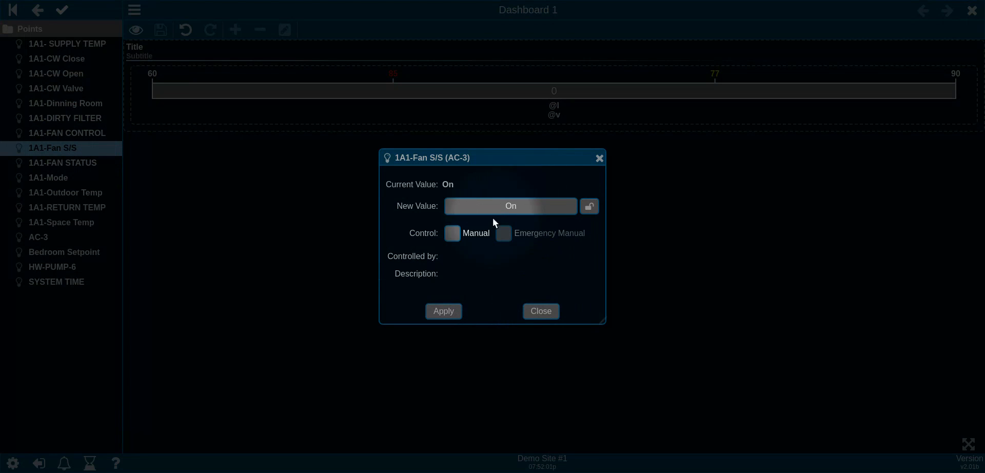
pyautogui.click(544, 310)
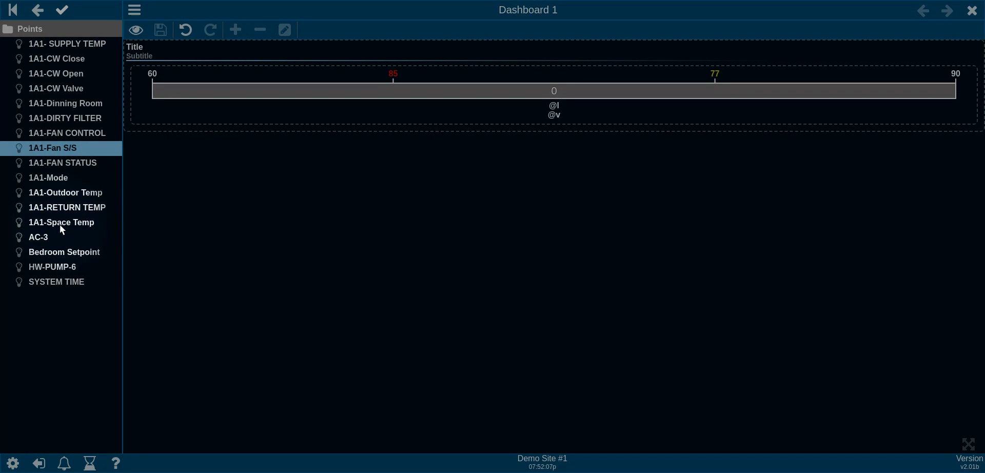
# Step: Add 1A1-RETURN TEMP to the panel as a second GaugeBar Horizontal gauge
pyautogui.moveTo(60, 208); pyautogui.dragTo(149, 100)
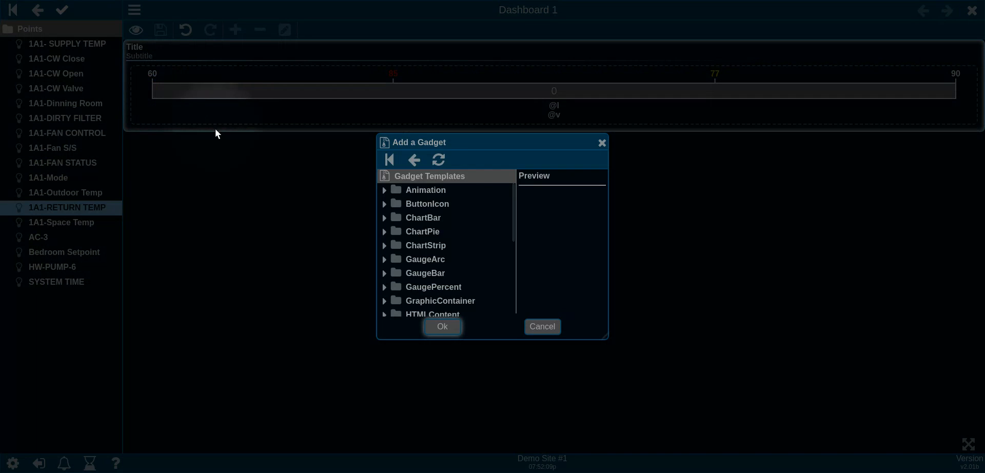
pyautogui.doubleClick(385, 273)
pyautogui.click(433, 206)
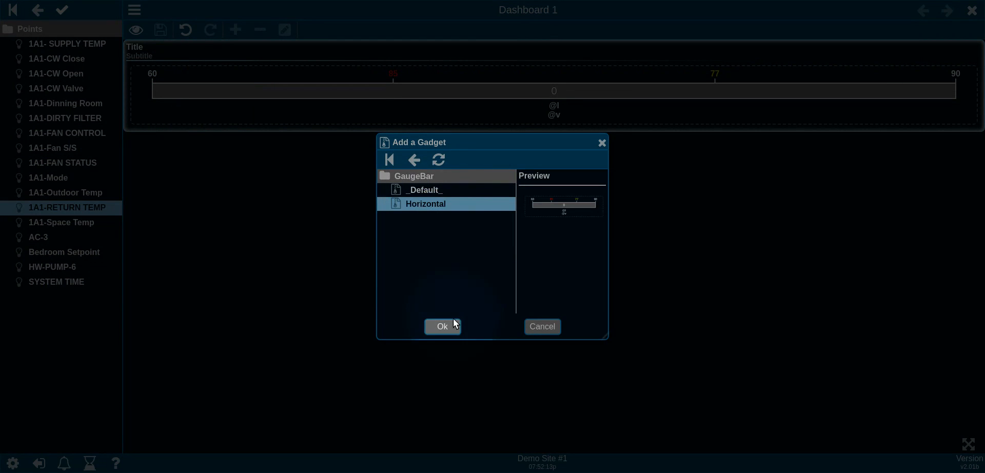
pyautogui.click(451, 322)
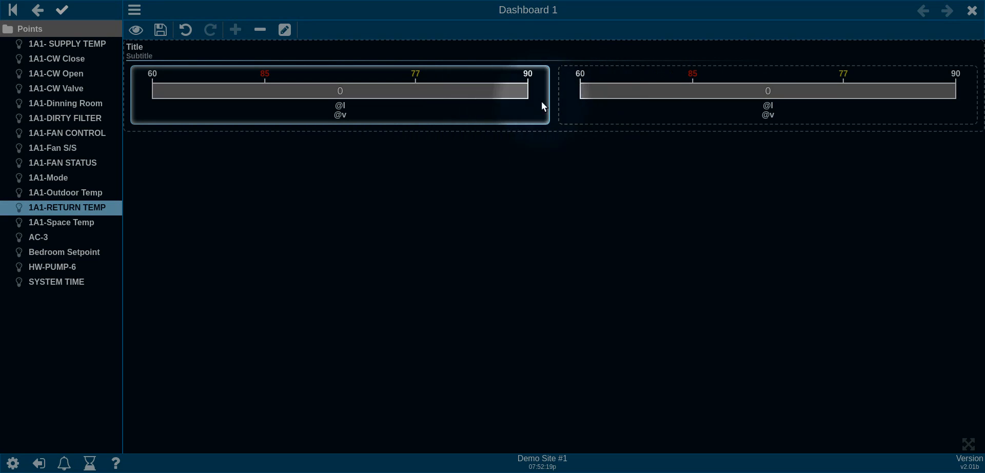
# Step: Set the panel's Layout to Vertical, then review its settings again without changes
pyautogui.rightClick(506, 64)
pyautogui.click(549, 76)
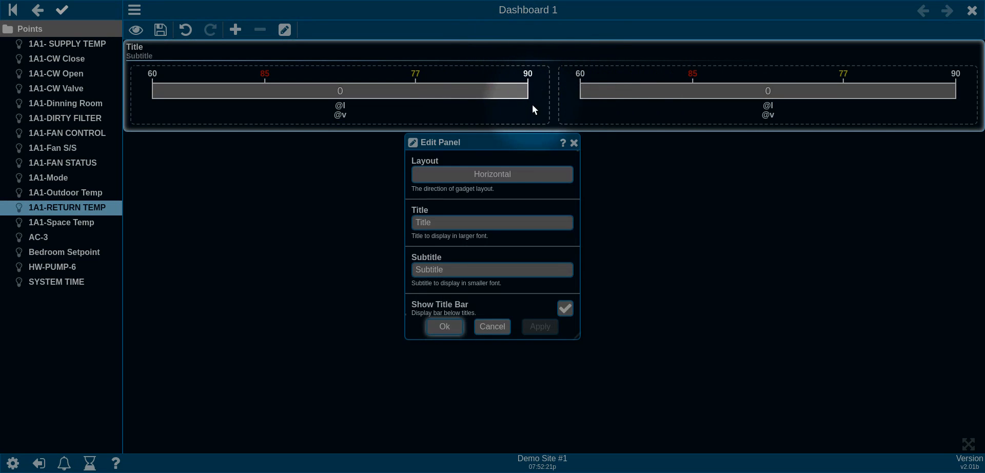
pyautogui.click(484, 174)
pyautogui.click(488, 194)
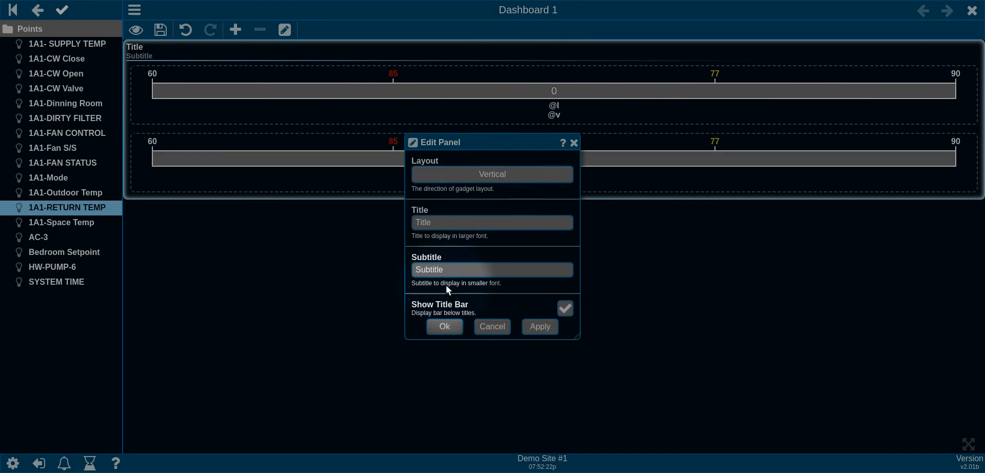
pyautogui.click(445, 327)
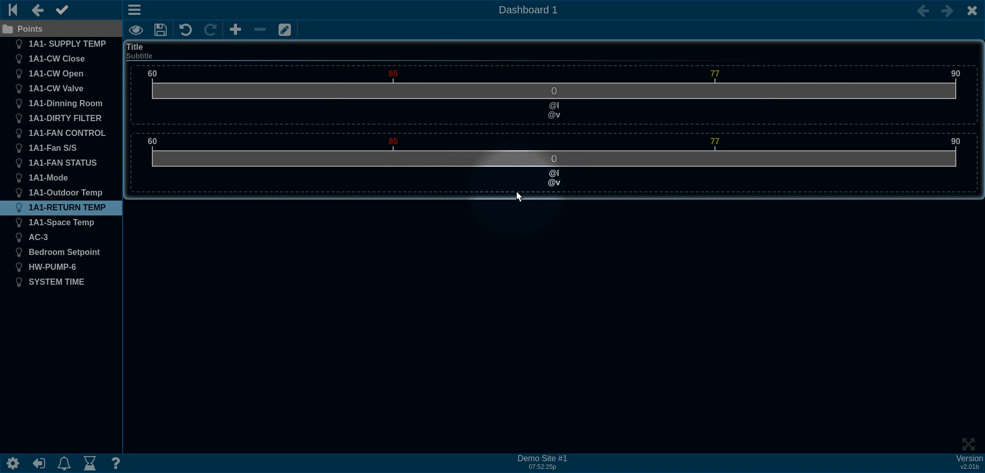
pyautogui.rightClick(417, 51)
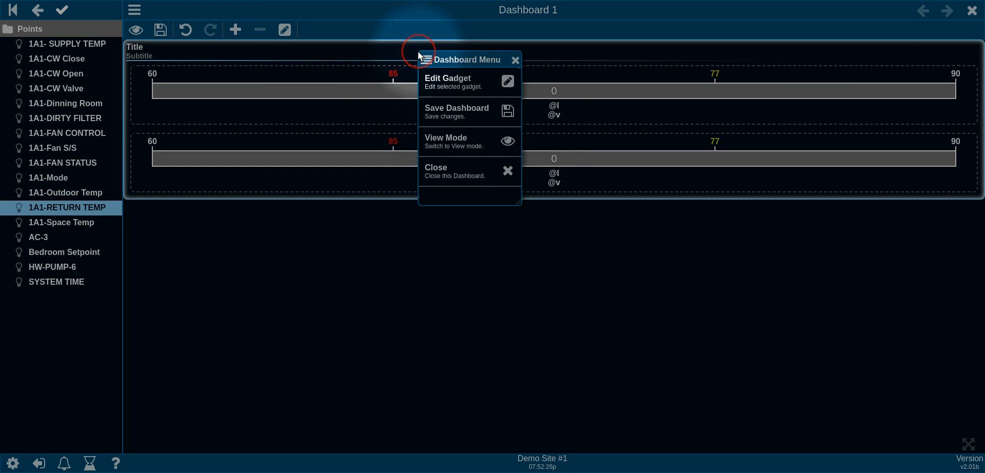
pyautogui.click(458, 78)
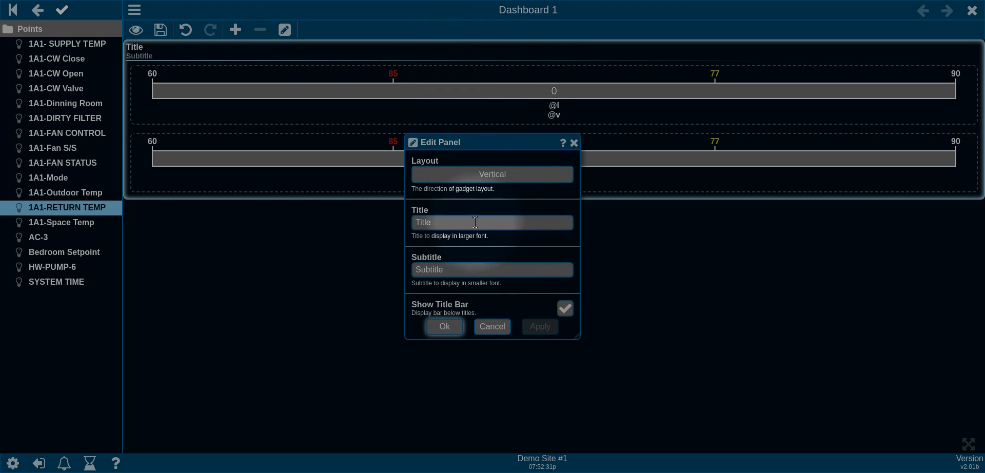
pyautogui.scroll(-4, 473, 208)
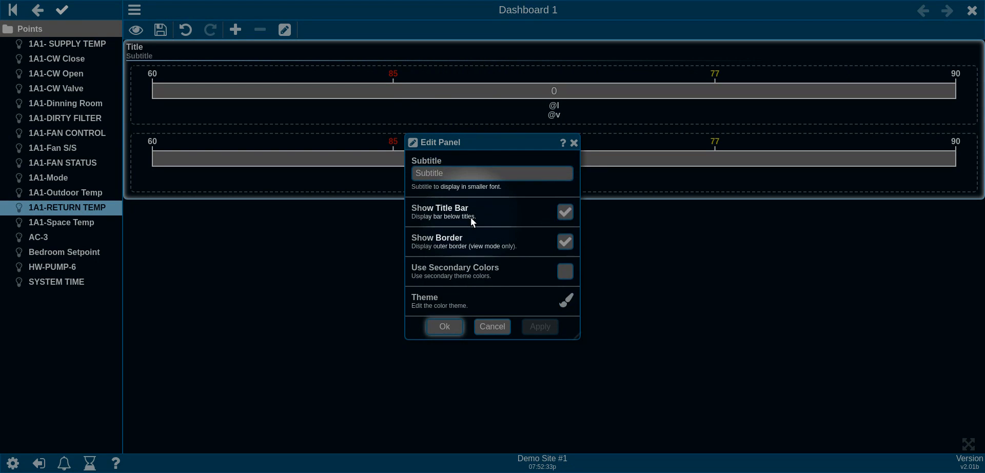
pyautogui.scroll(4, 469, 217)
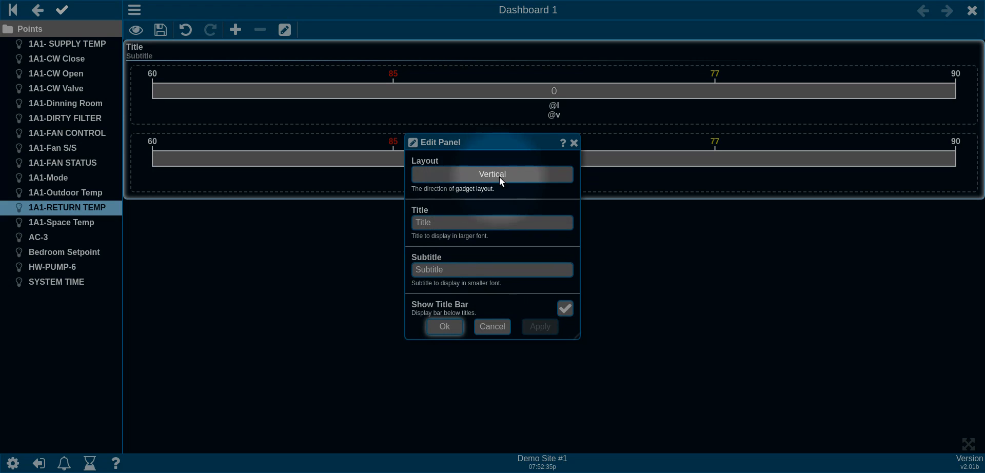
pyautogui.click(492, 327)
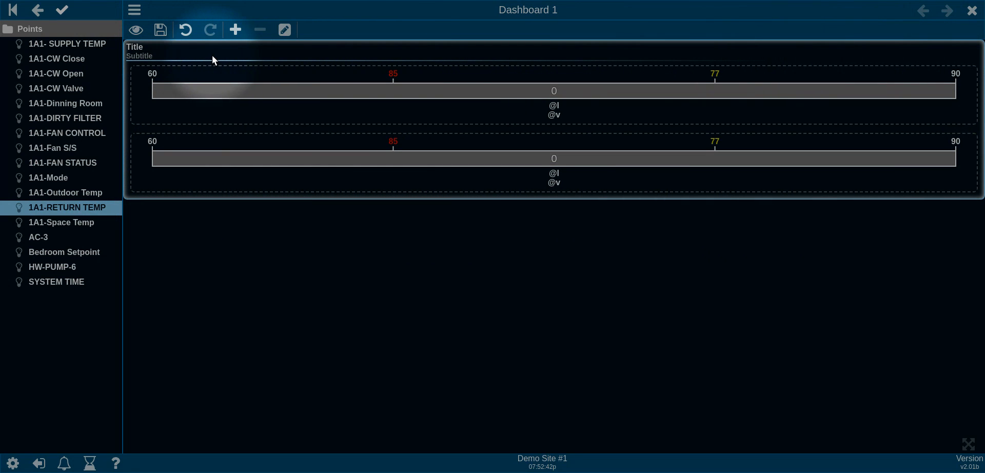
# Step: Add a Vertical panel gadget to Dashboard 1 from the Panel templates
pyautogui.click(236, 31)
pyautogui.scroll(-3, 431, 241)
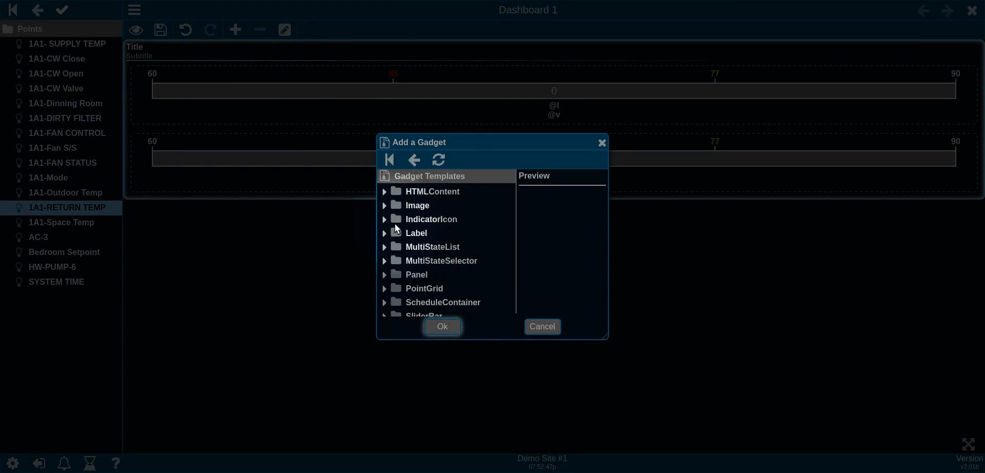
pyautogui.doubleClick(417, 274)
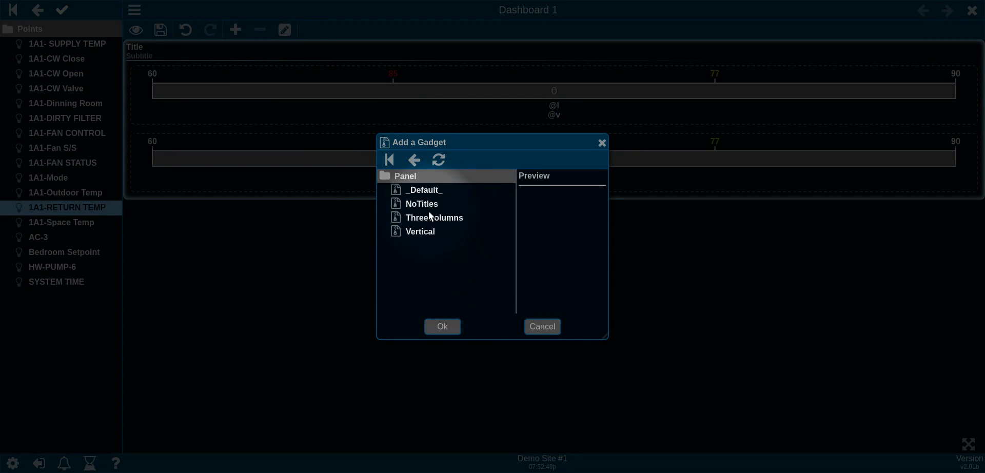
pyautogui.click(430, 190)
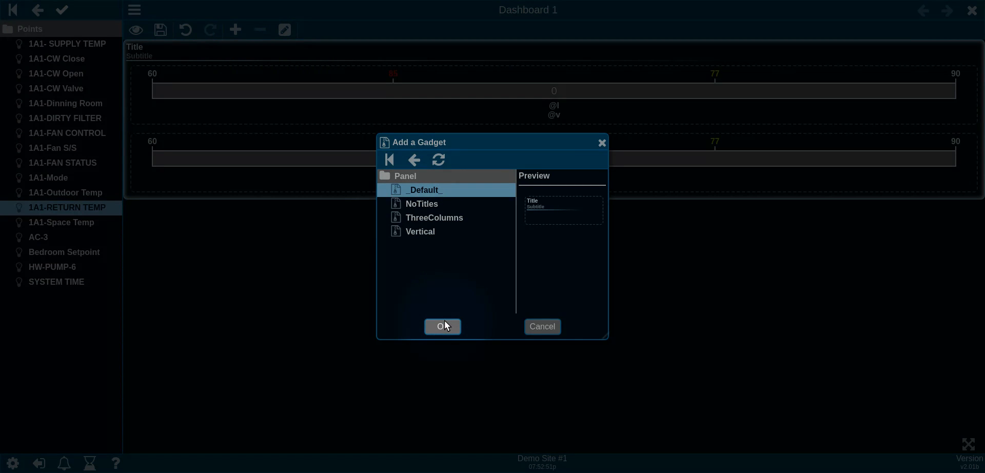
pyautogui.click(430, 230)
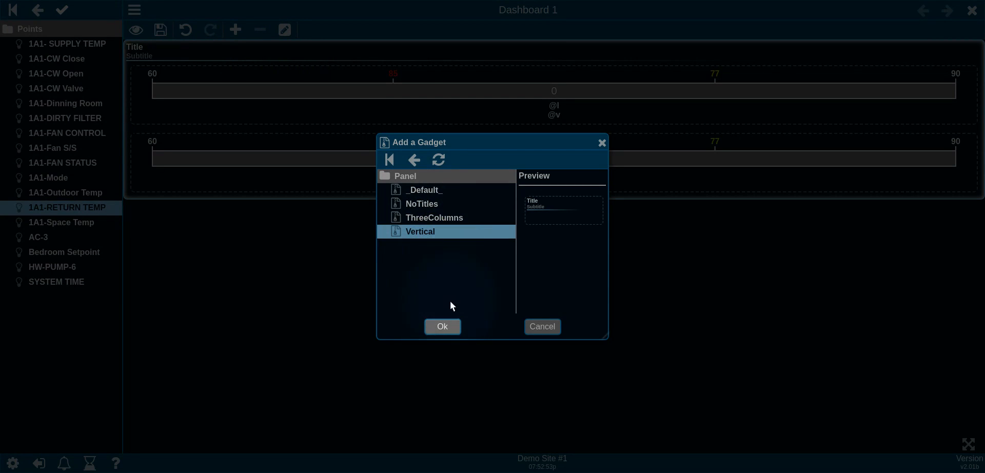
pyautogui.click(447, 326)
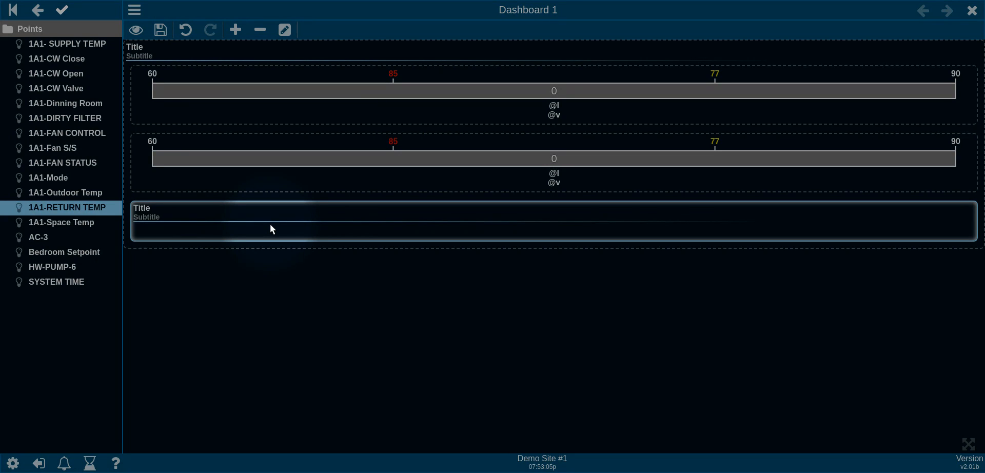
# Step: Set the outer panel's layout to Horizontal
pyautogui.rightClick(314, 51)
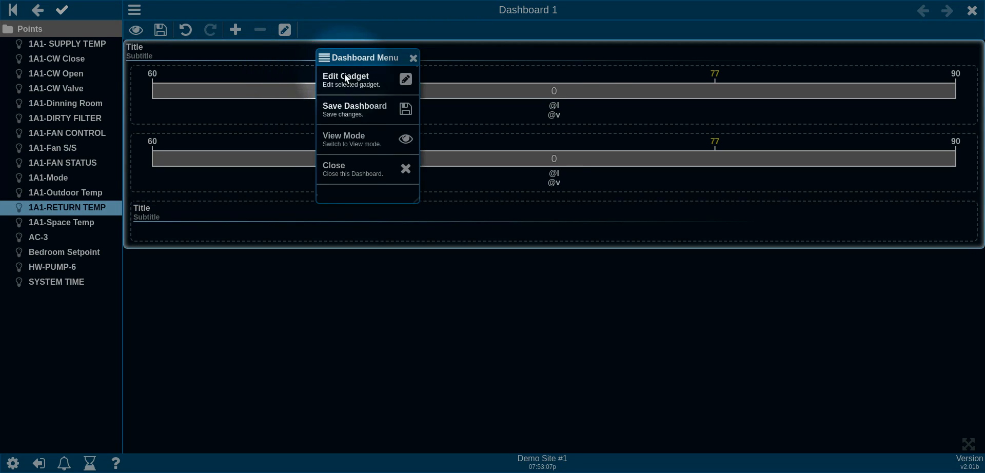
pyautogui.click(351, 77)
pyautogui.click(451, 176)
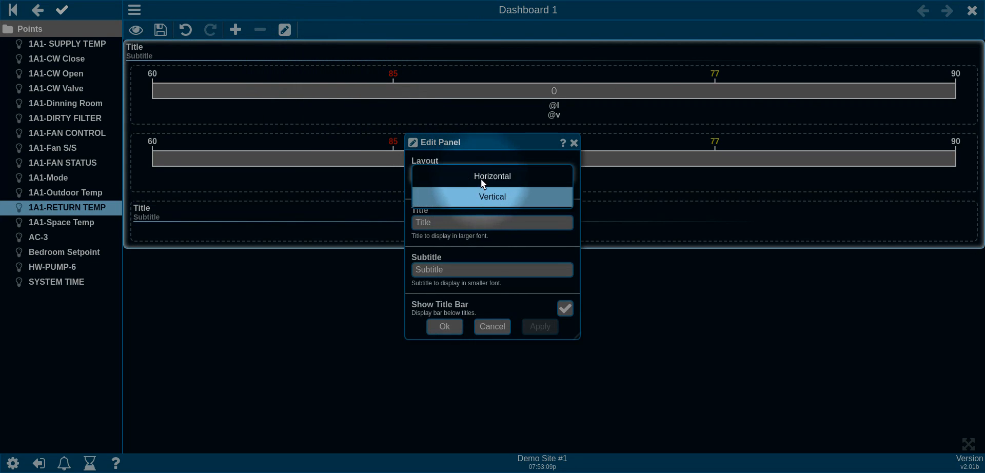
pyautogui.click(481, 177)
pyautogui.click(459, 325)
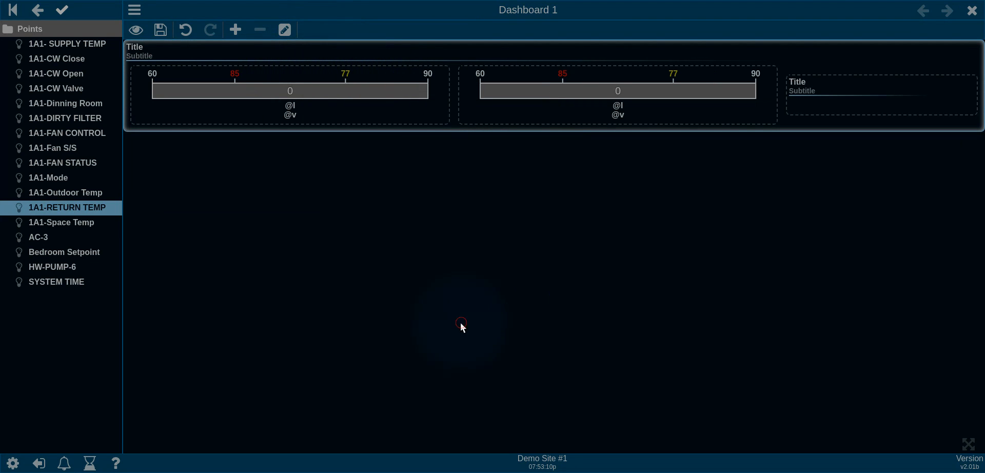
# Step: Move both 60–90 gauge bars into the new vertical sub-panel
pyautogui.rightClick(827, 96)
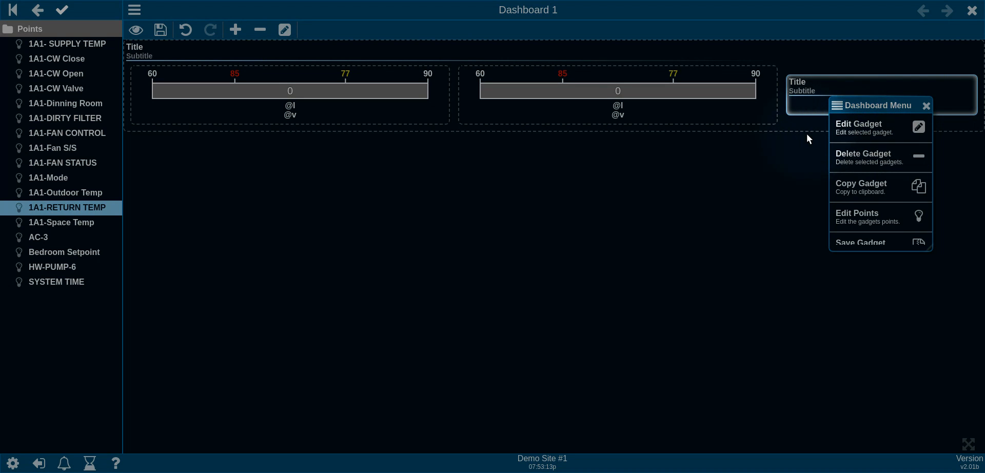
pyautogui.click(717, 131)
pyautogui.moveTo(510, 92); pyautogui.dragTo(879, 96)
pyautogui.moveTo(401, 99); pyautogui.dragTo(775, 138)
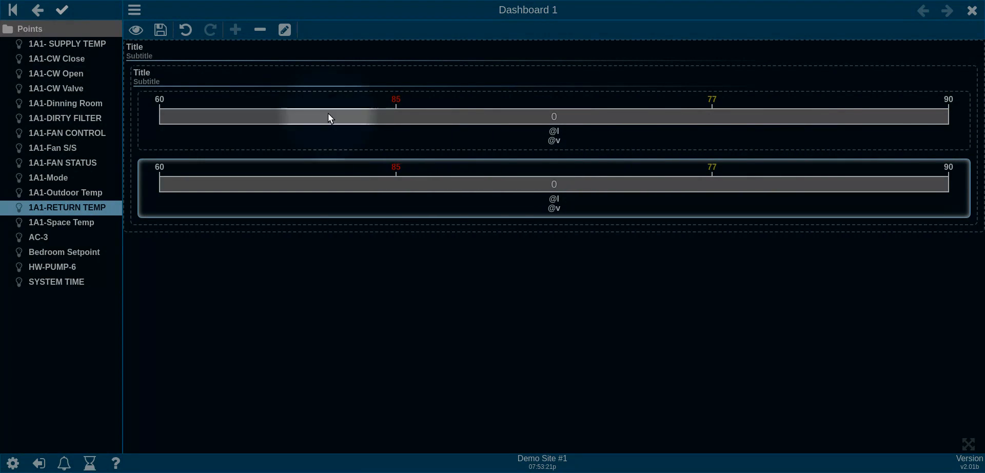
# Step: Title the outer panel 'Horizontal' and delete its subtitle
pyautogui.rightClick(238, 54)
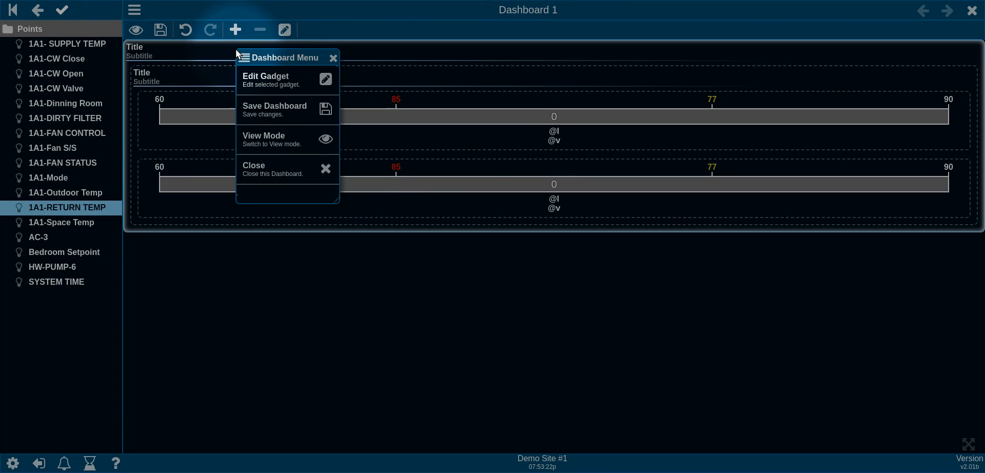
pyautogui.click(287, 80)
pyautogui.click(463, 217)
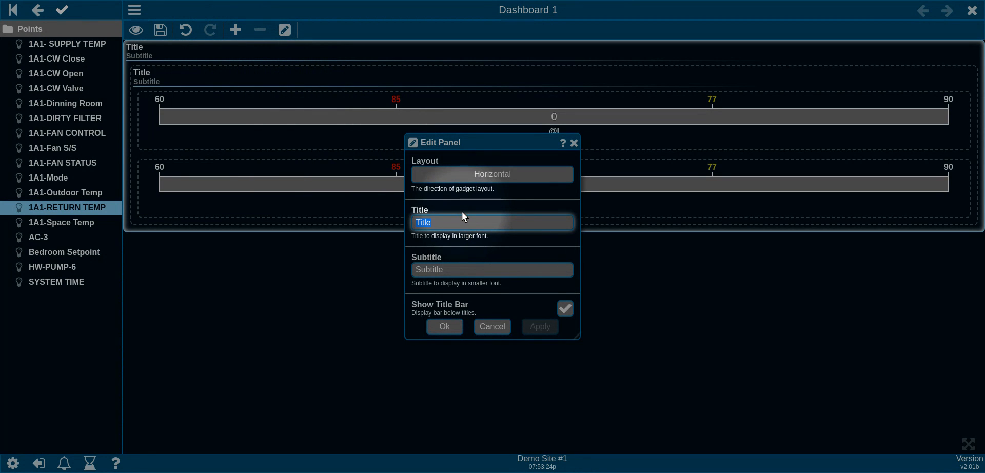
pyautogui.write('Horix')
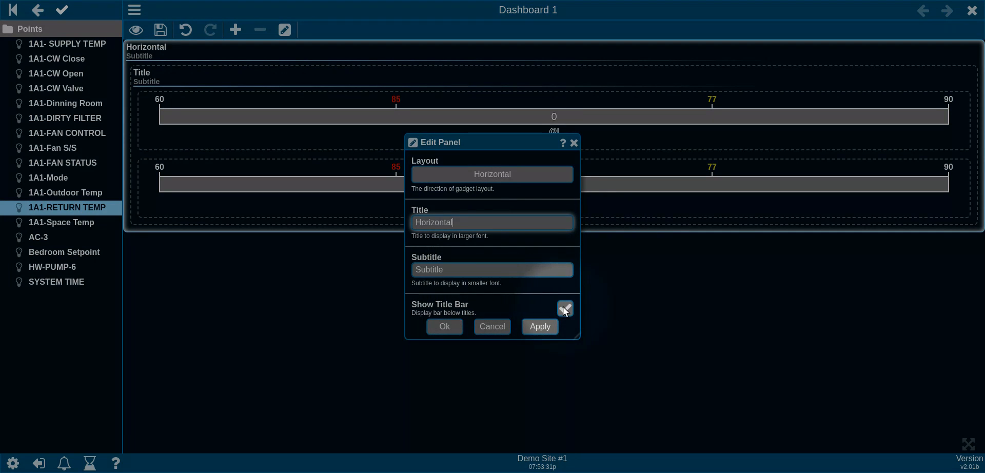
pyautogui.scroll(-1, 562, 306)
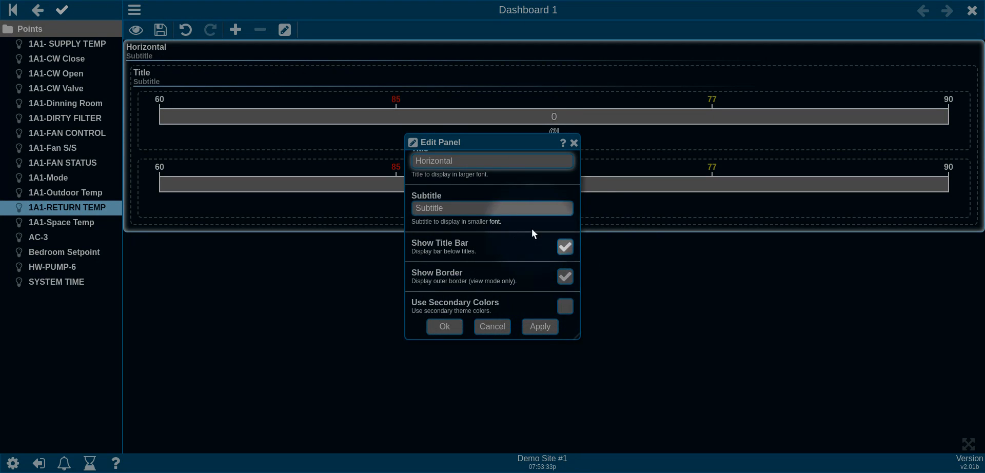
pyautogui.doubleClick(484, 209)
pyautogui.press('BackSpace')
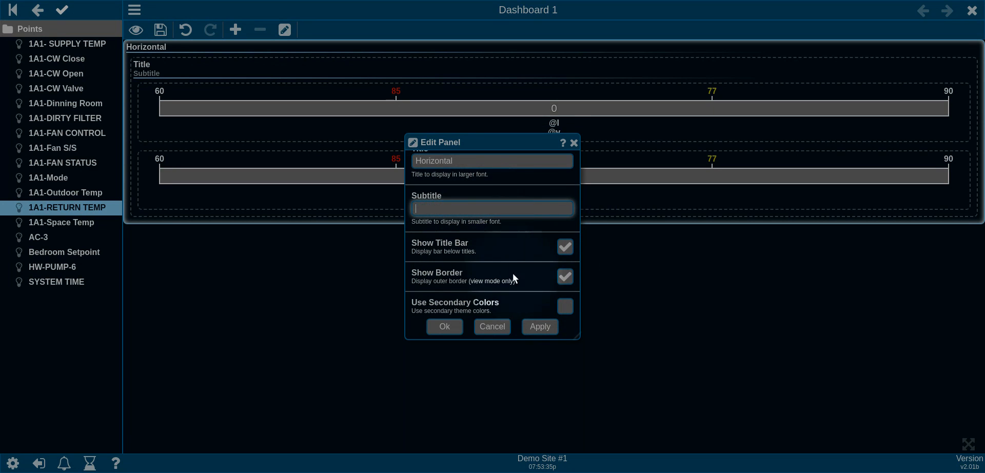
pyautogui.click(456, 328)
# Step: Title the inner panel 'Vertical' and clear its subtitle
pyautogui.rightClick(210, 71)
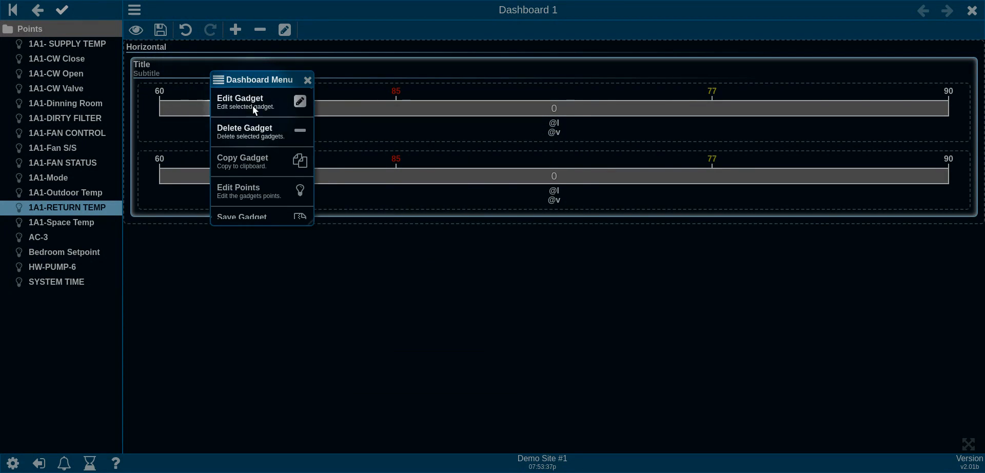
pyautogui.click(253, 105)
pyautogui.doubleClick(448, 217)
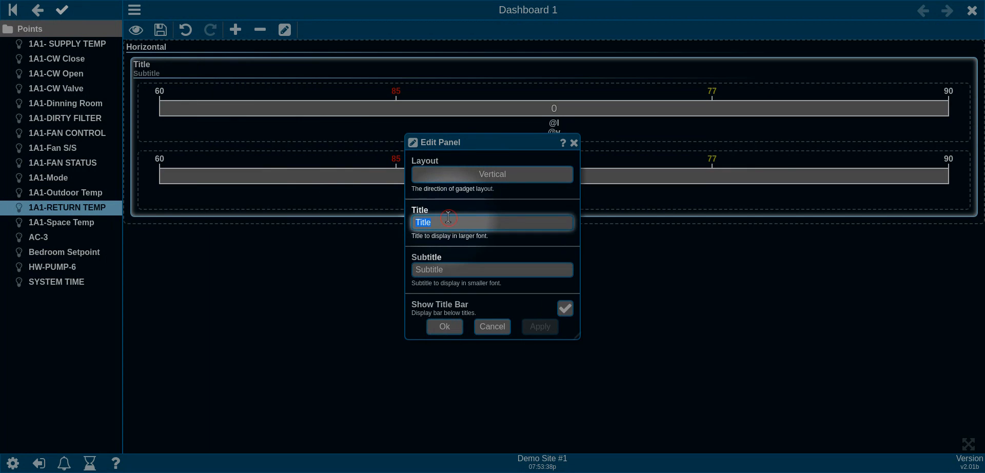
pyautogui.write('Vertical')
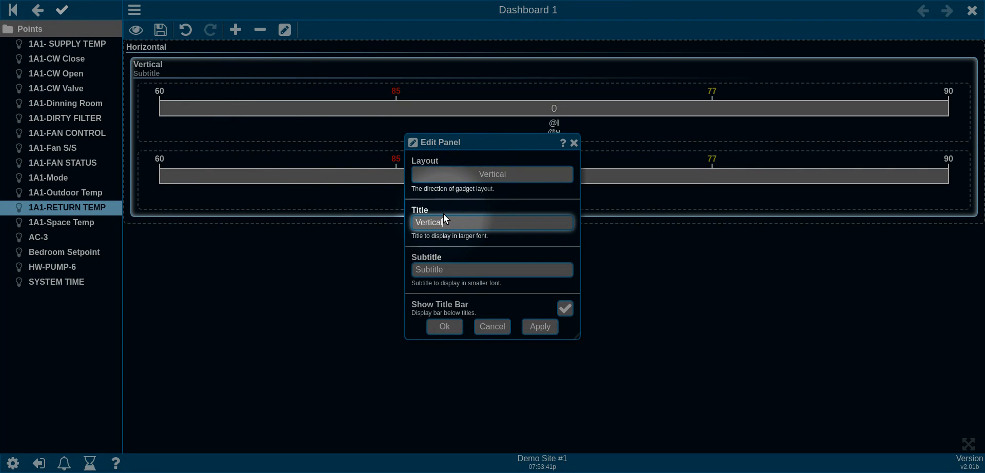
pyautogui.doubleClick(486, 269)
pyautogui.press('BackSpace')
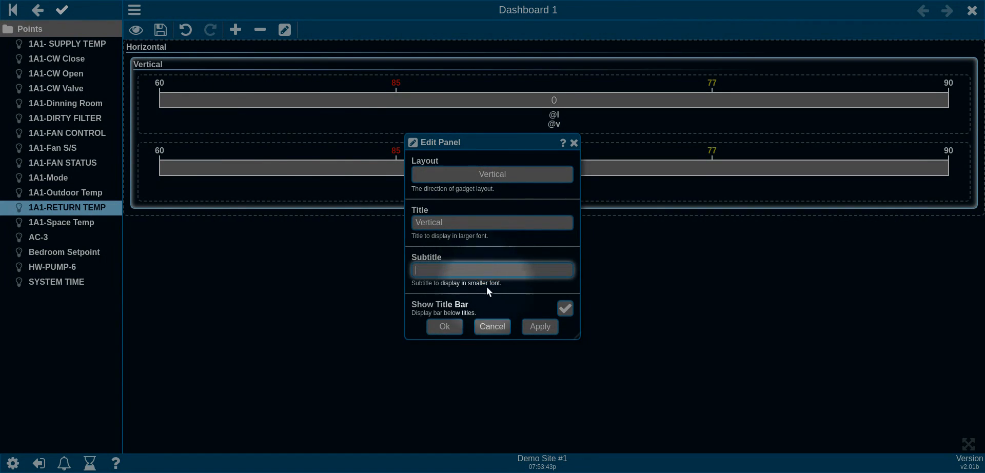
pyautogui.click(449, 325)
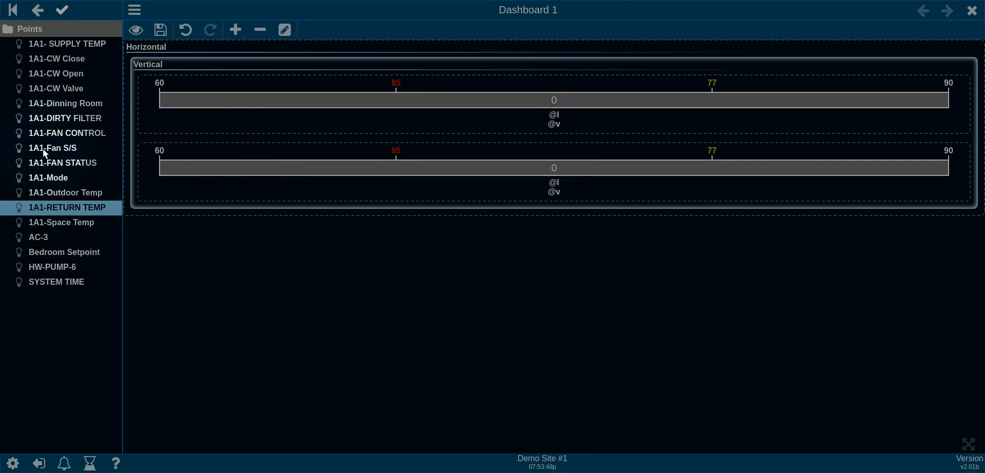
# Step: Drop 1A1-Fan S/S into the Vertical panel as a default SwitchSlide gadget and view it live
pyautogui.moveTo(43, 149); pyautogui.dragTo(135, 113)
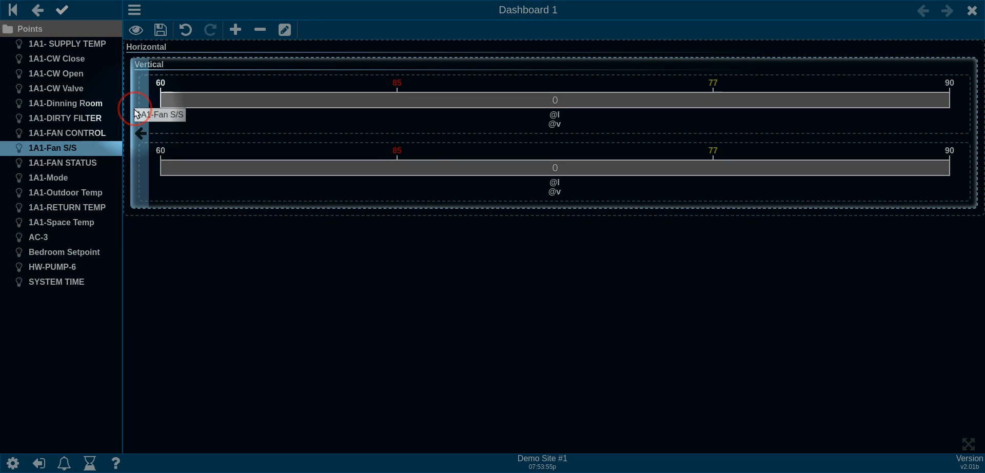
pyautogui.moveTo(135, 113); pyautogui.dragTo(138, 116)
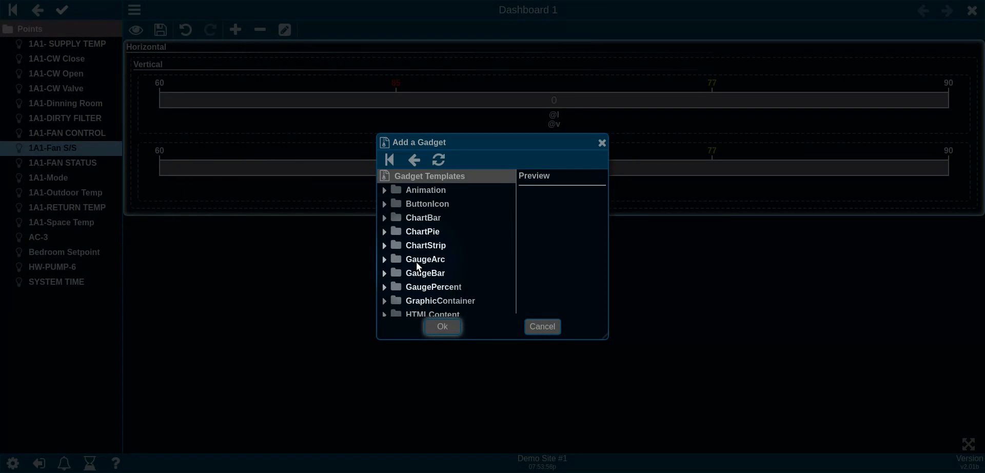
pyautogui.scroll(-3, 416, 263)
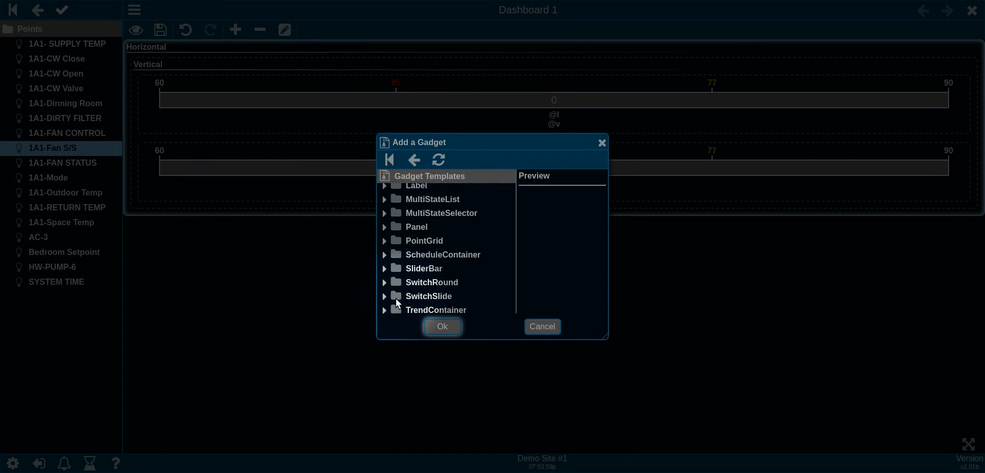
pyautogui.doubleClick(426, 296)
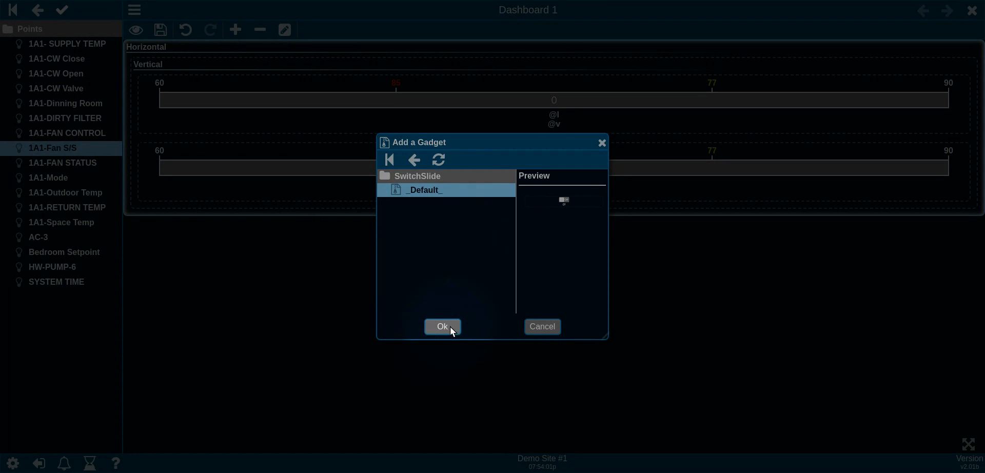
pyautogui.click(442, 327)
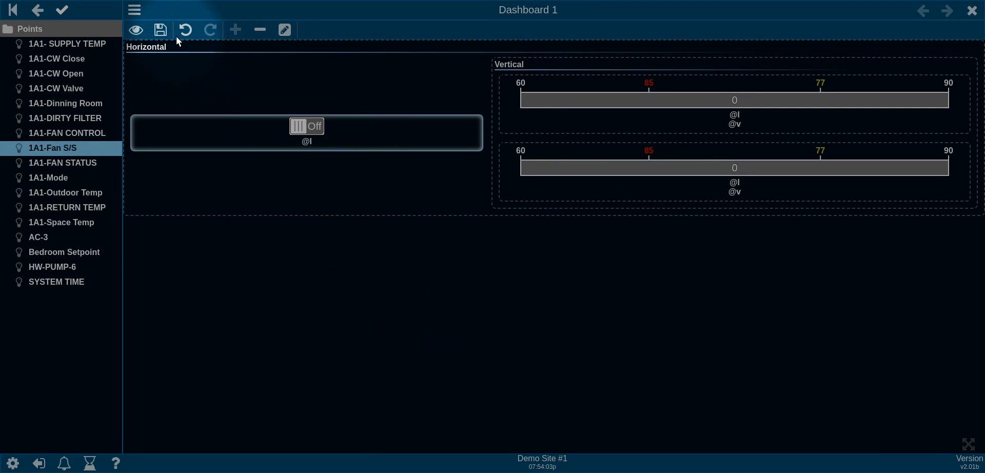
pyautogui.click(136, 29)
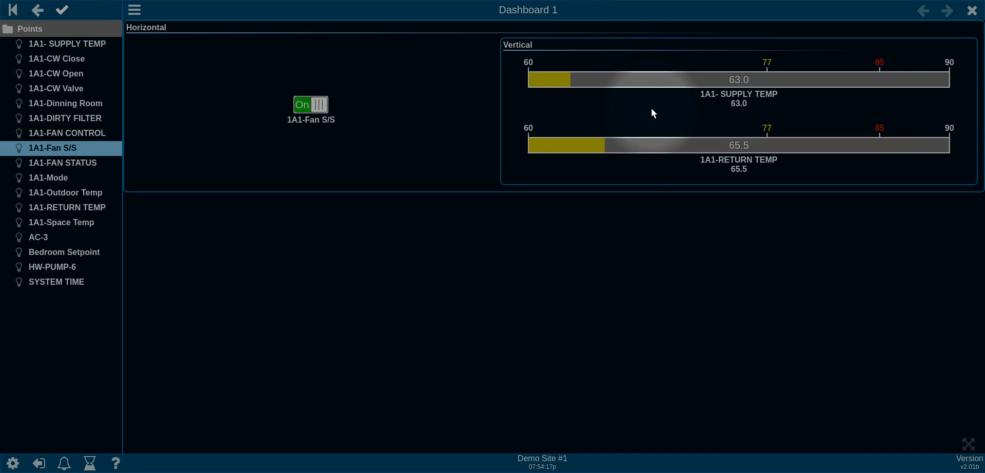
# Step: Enter edit mode and add a default ChartBar gadget to the Horizontal panel
pyautogui.rightClick(403, 62)
pyautogui.click(441, 91)
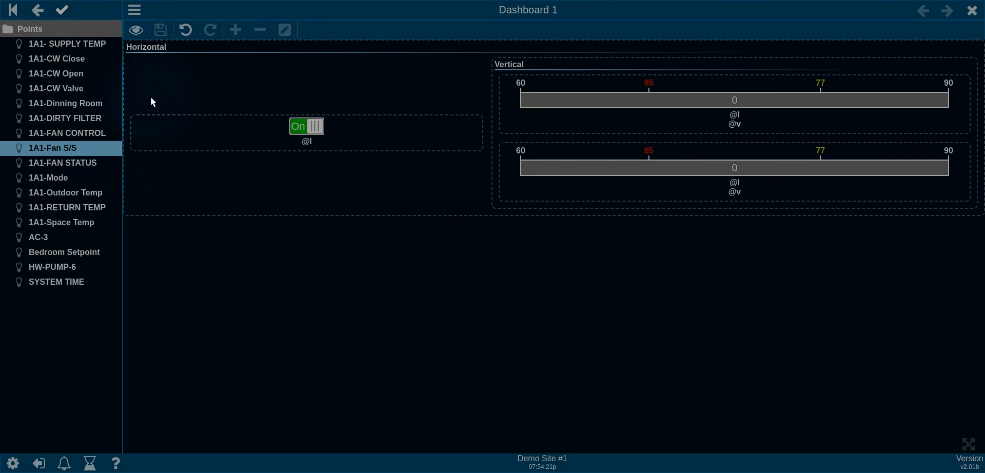
pyautogui.click(234, 47)
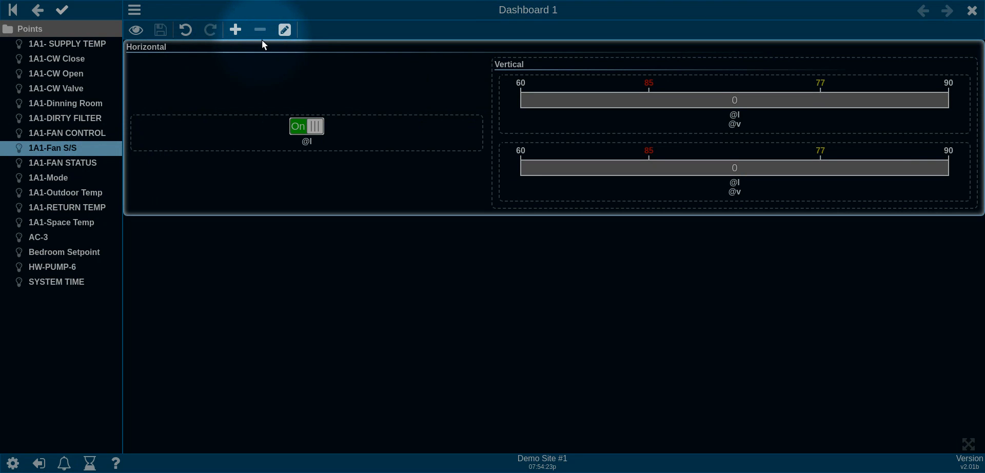
pyautogui.click(234, 29)
pyautogui.scroll(-3, 432, 241)
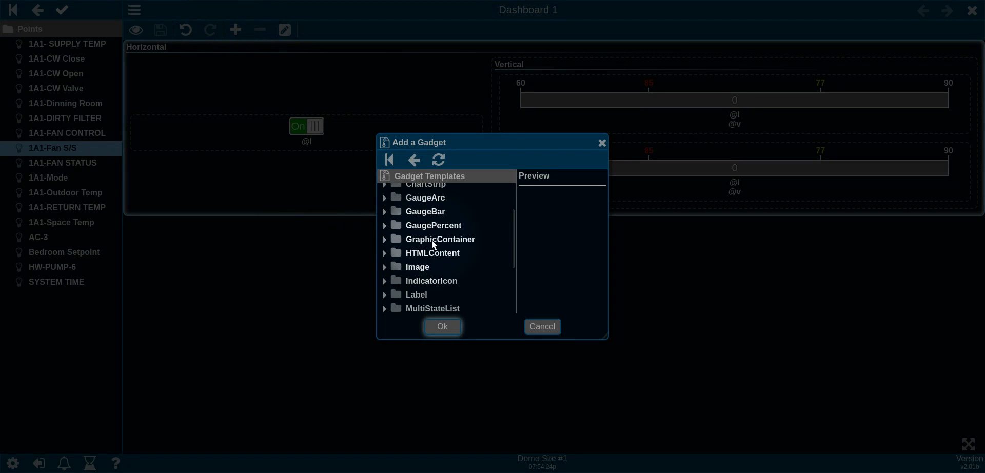
pyautogui.scroll(-3, 436, 251)
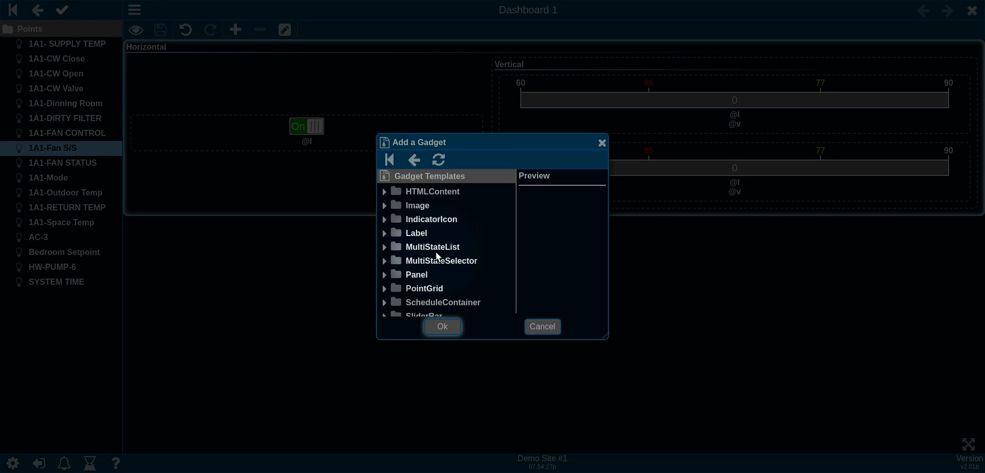
pyautogui.scroll(-3, 435, 252)
pyautogui.scroll(8, 436, 251)
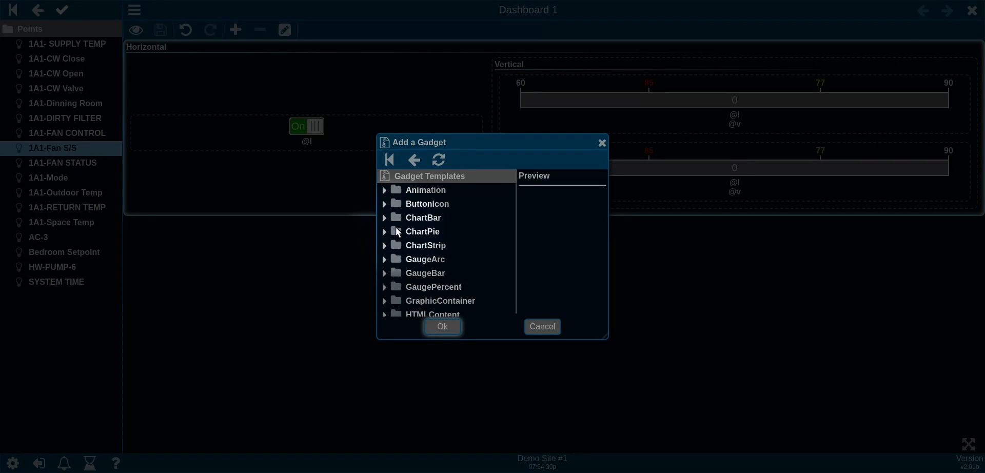
pyautogui.doubleClick(390, 217)
pyautogui.click(427, 190)
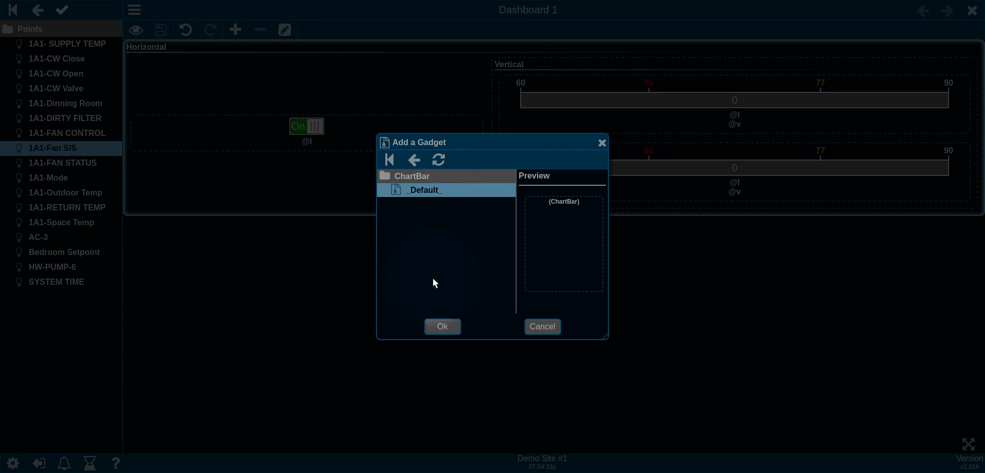
pyautogui.click(439, 326)
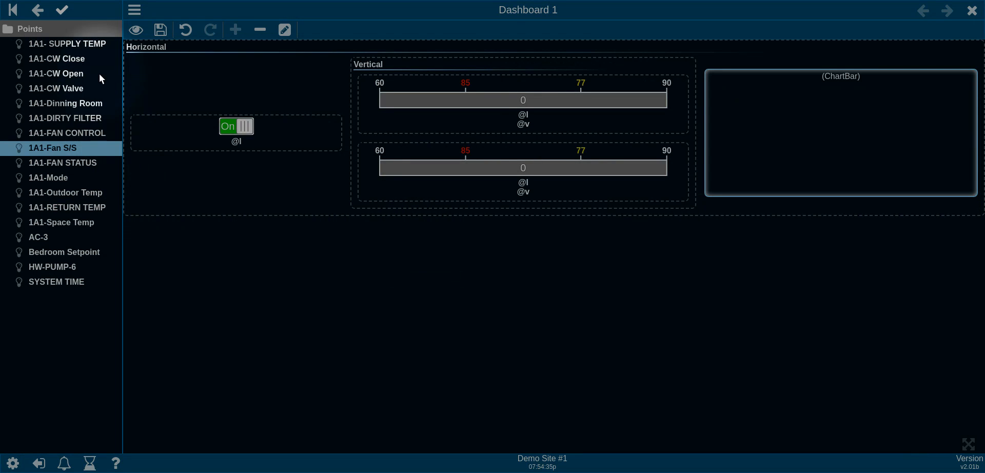
# Step: Attach 1A1- SUPPLY TEMP and 1A1-RETURN TEMP (item2) to the bar chart, save, and resume editing
pyautogui.moveTo(84, 46); pyautogui.dragTo(783, 129)
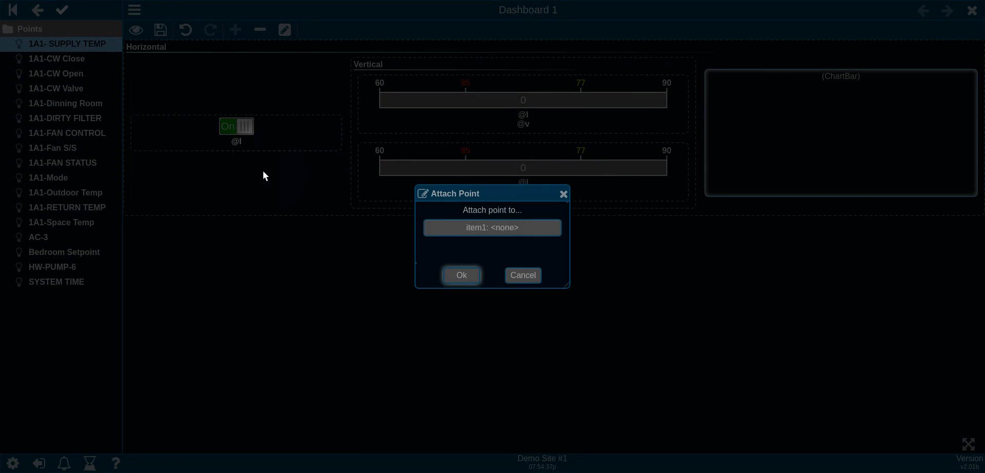
pyautogui.click(463, 276)
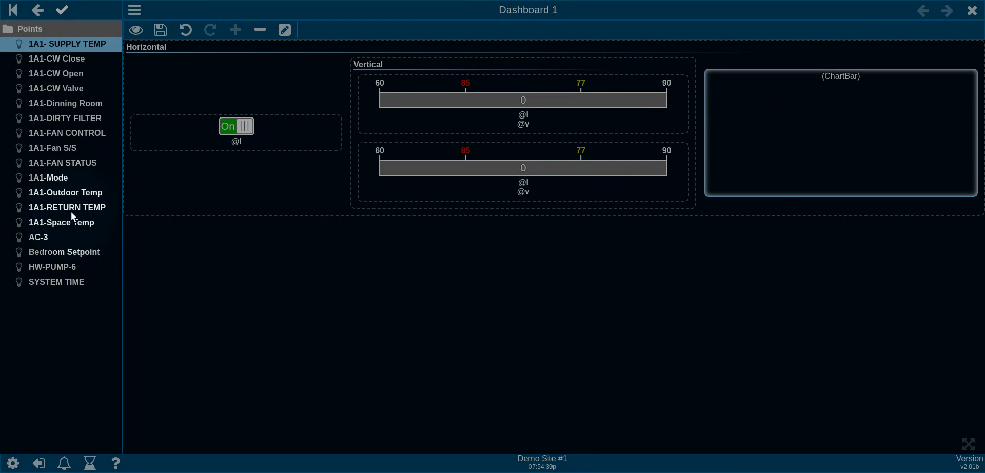
pyautogui.moveTo(71, 209); pyautogui.dragTo(799, 153)
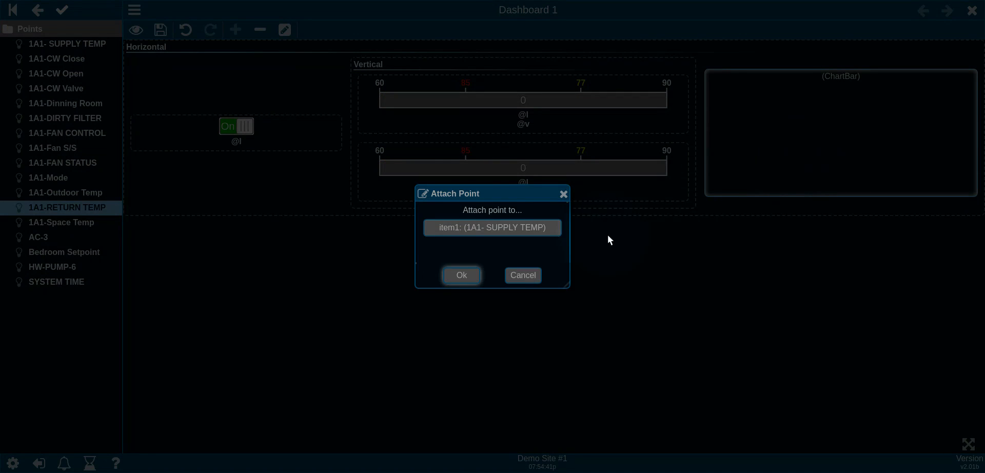
pyautogui.click(496, 229)
pyautogui.click(471, 252)
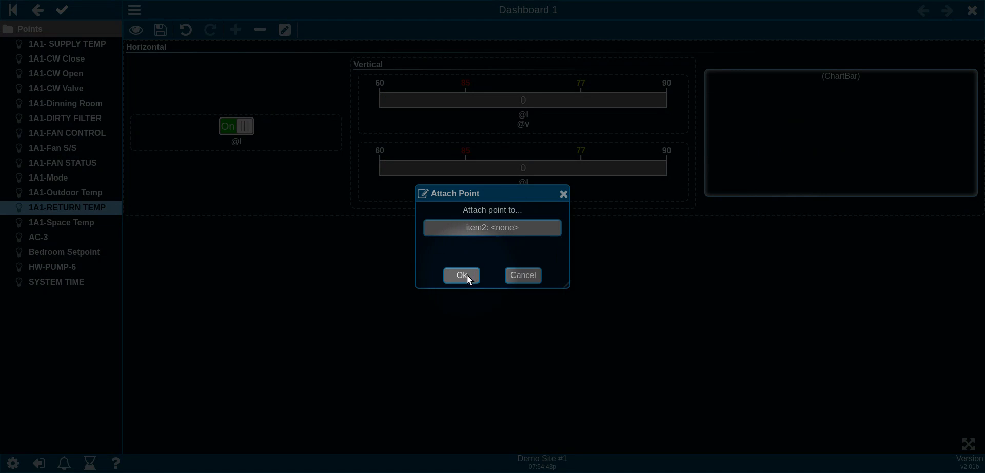
pyautogui.click(464, 276)
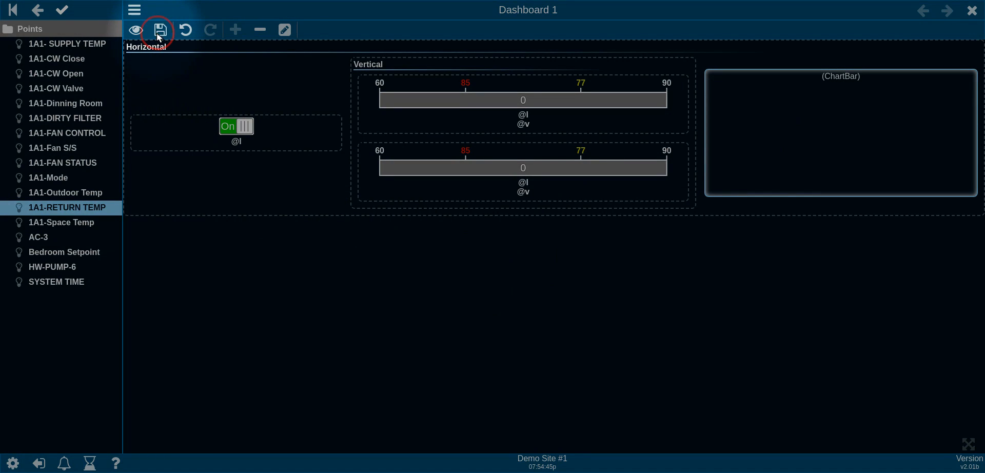
pyautogui.click(136, 29)
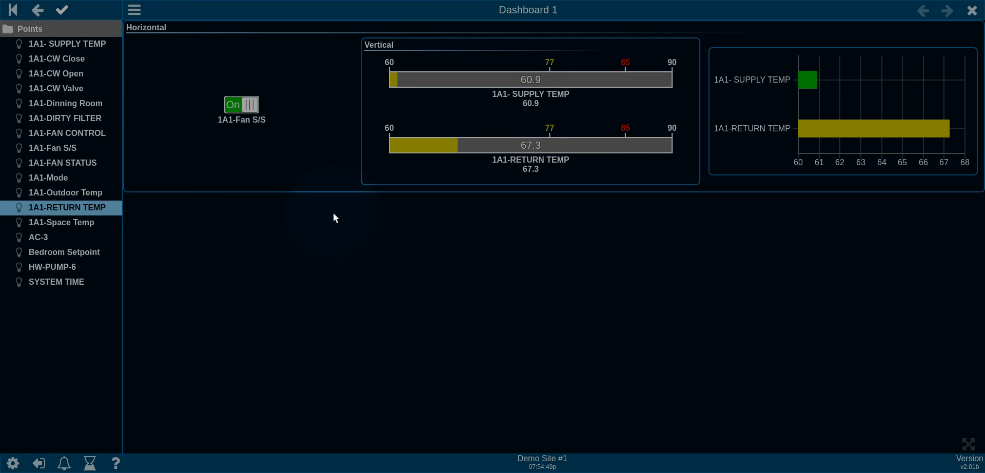
pyautogui.rightClick(301, 51)
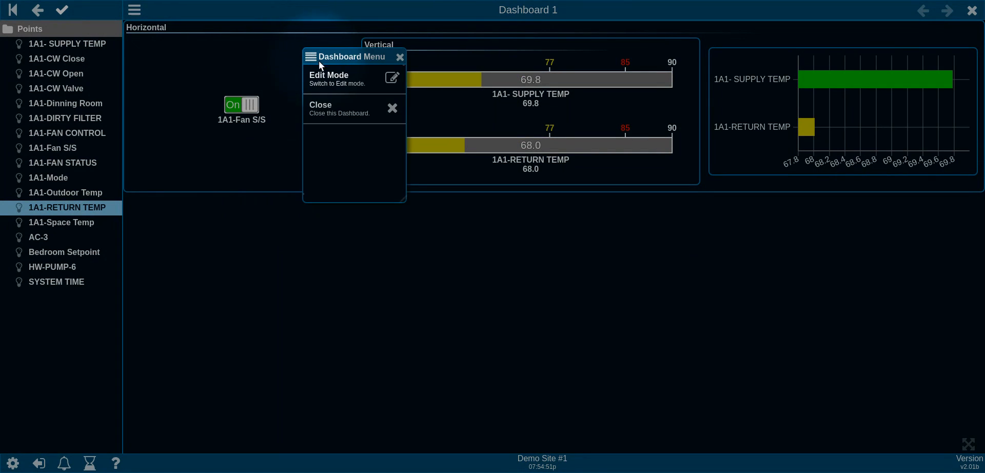
pyautogui.click(331, 78)
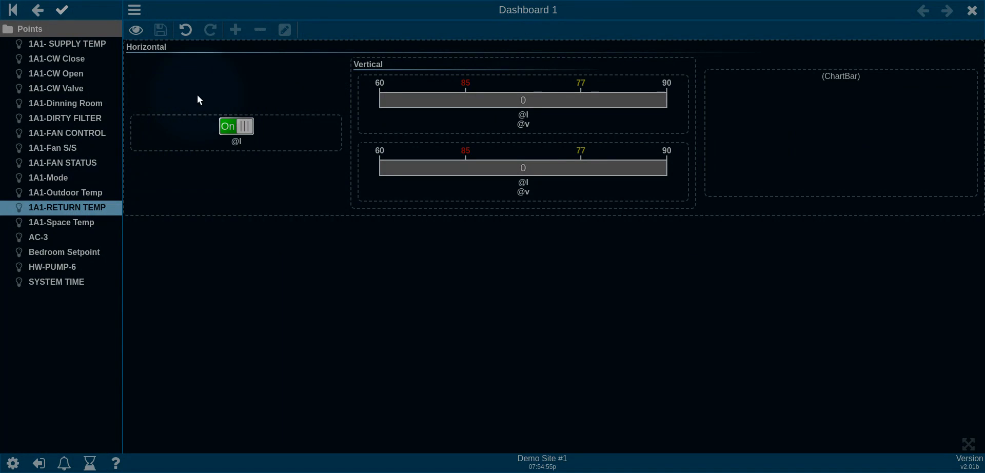
# Step: Add a default ChartStrip gadget to the Horizontal panel
pyautogui.click(270, 46)
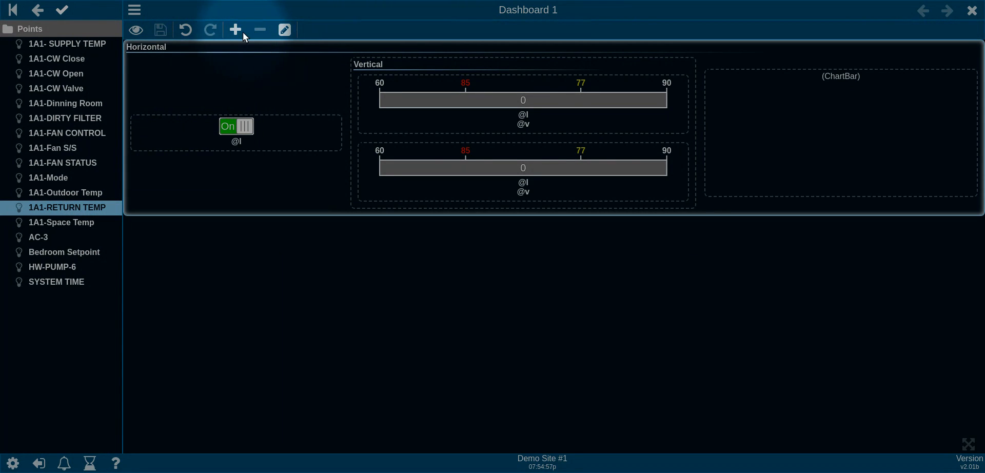
pyautogui.click(235, 30)
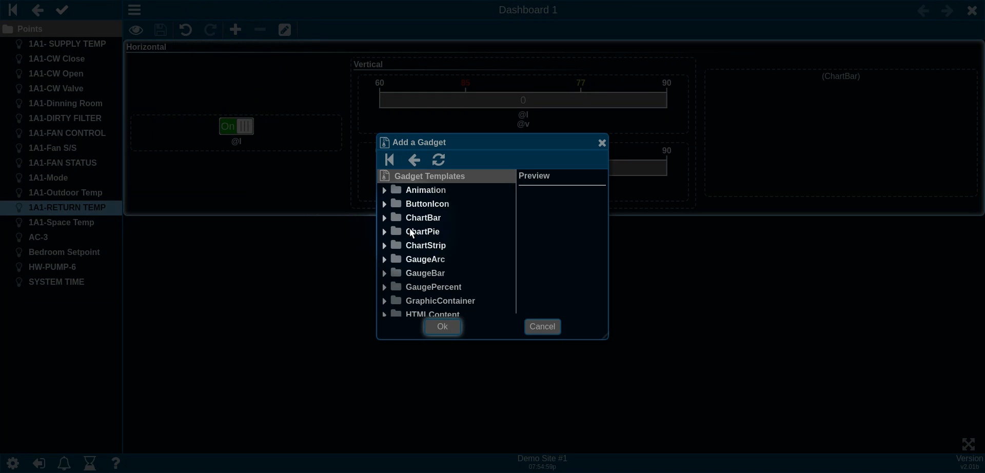
pyautogui.doubleClick(388, 245)
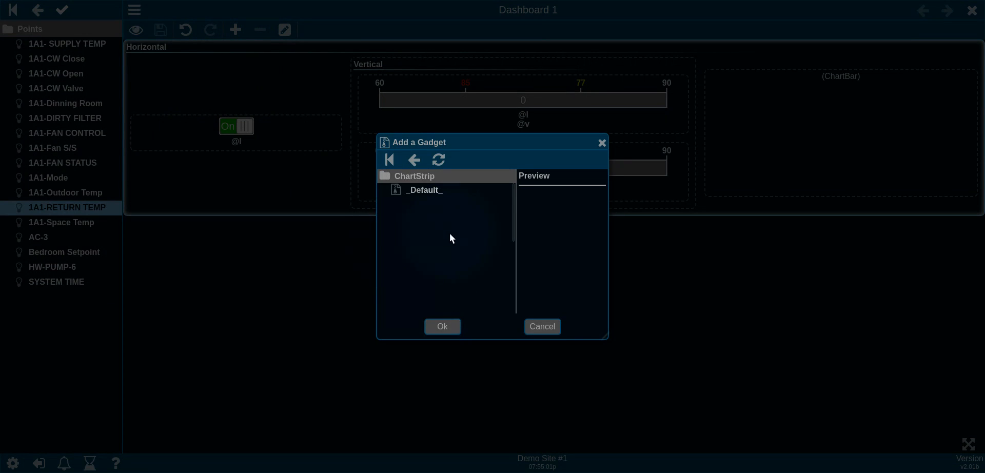
pyautogui.click(444, 194)
pyautogui.click(443, 326)
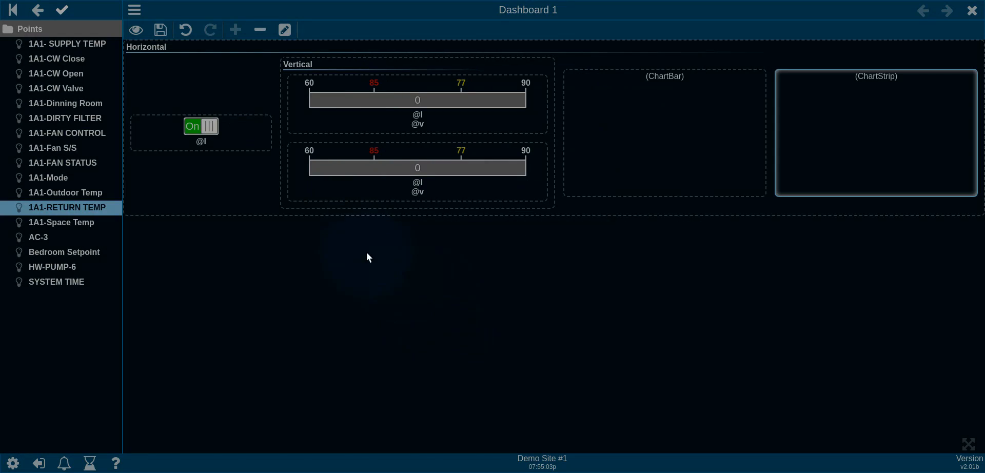
# Step: Trend 1A1-RETURN TEMP and 1A1- SUPPLY TEMP (trace2) on the strip chart, view live, then close
pyautogui.click(92, 207)
pyautogui.moveTo(92, 207); pyautogui.dragTo(853, 154)
pyautogui.click(456, 276)
pyautogui.moveTo(79, 45)
pyautogui.mouseDown()
pyautogui.moveTo(190, 76)
pyautogui.moveTo(888, 146)
pyautogui.mouseUp()
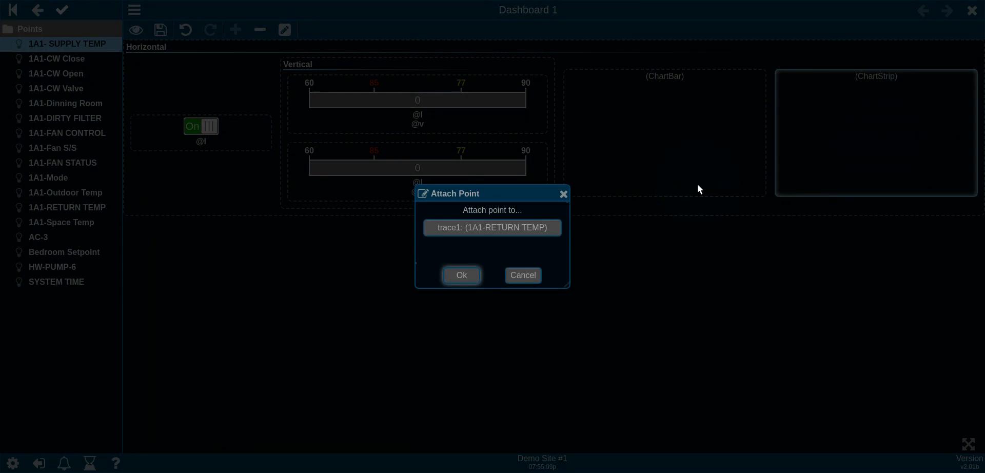
pyautogui.click(483, 234)
pyautogui.click(471, 237)
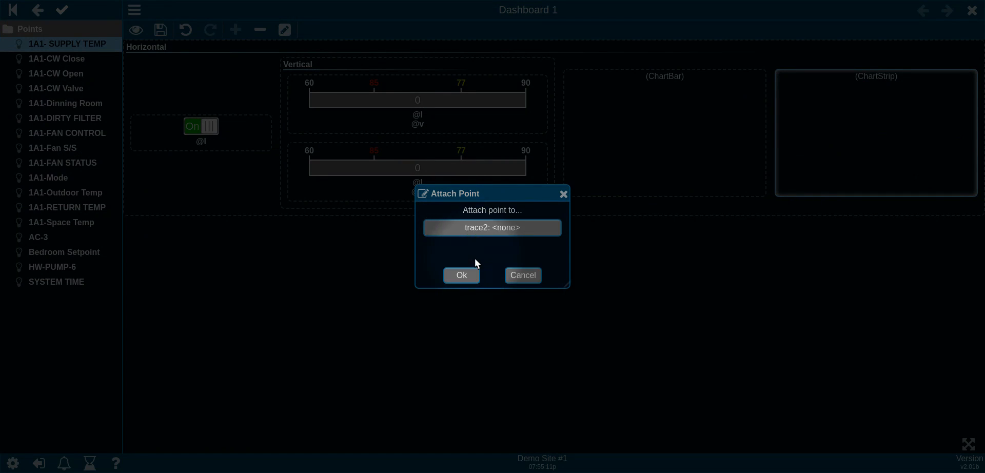
pyautogui.click(458, 275)
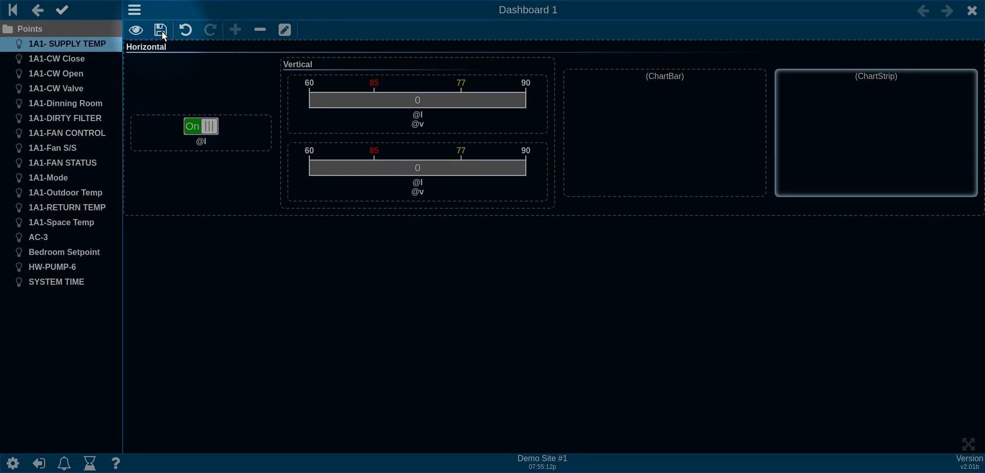
pyautogui.click(136, 30)
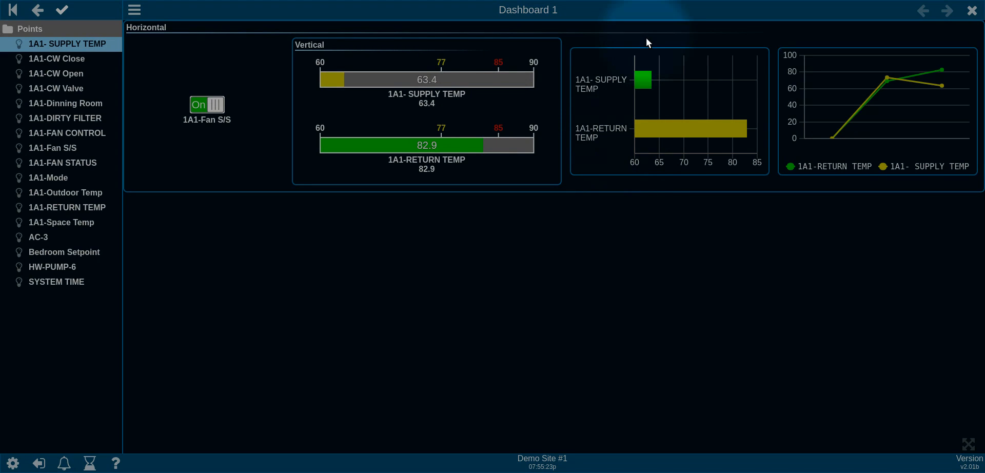
pyautogui.click(973, 10)
# Step: Go up to AC-3 and open Trend 1 with the supply and return temperatures
pyautogui.click(63, 28)
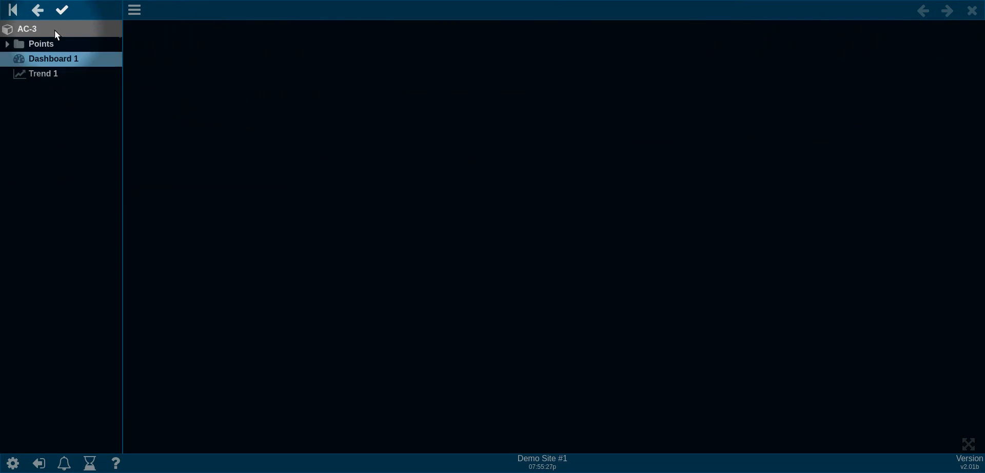
pyautogui.click(49, 72)
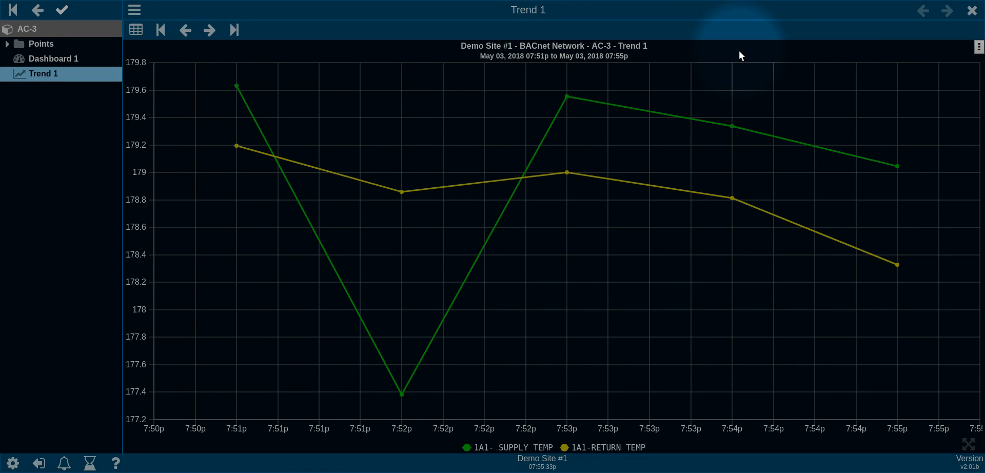
# Step: Close Trend 1 and reopen Dashboard 1 in edit mode
pyautogui.click(972, 11)
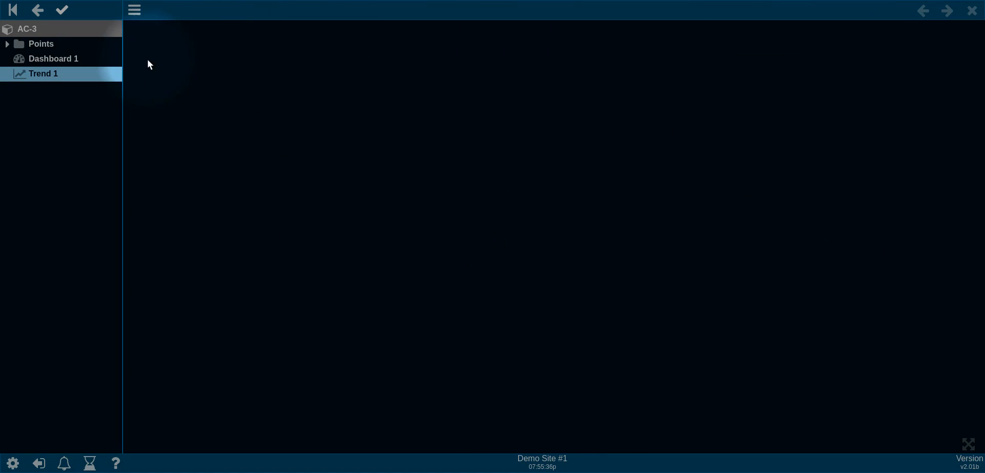
pyautogui.click(72, 59)
pyautogui.rightClick(254, 63)
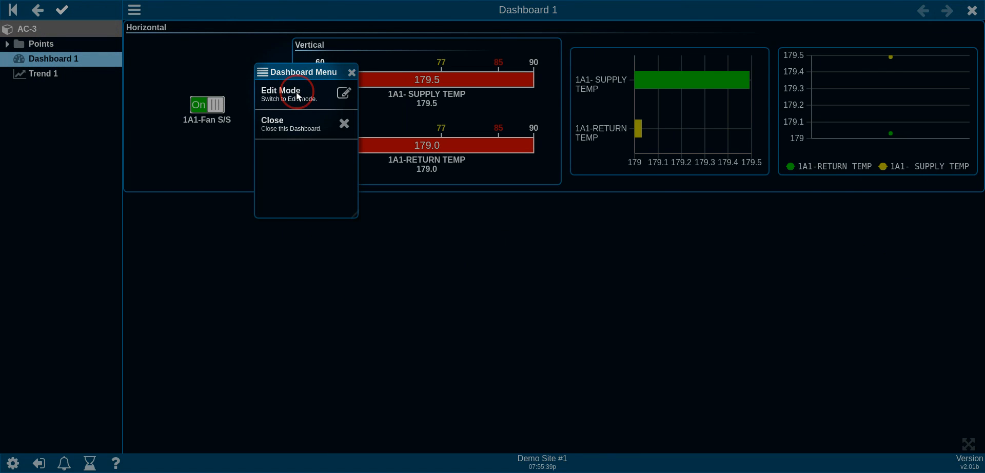
pyautogui.click(269, 95)
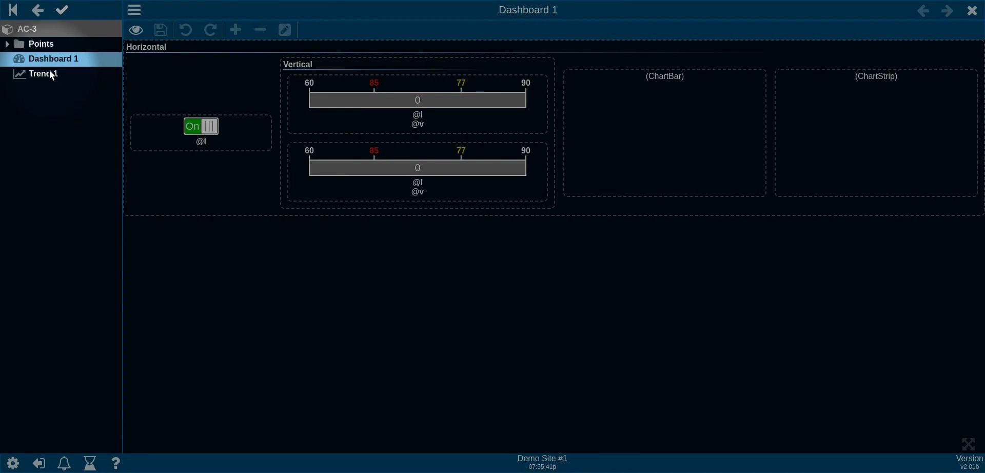
# Step: Add Trend 1 as a Default TrendContainer gadget and save the dashboard
pyautogui.moveTo(48, 73); pyautogui.dragTo(194, 71)
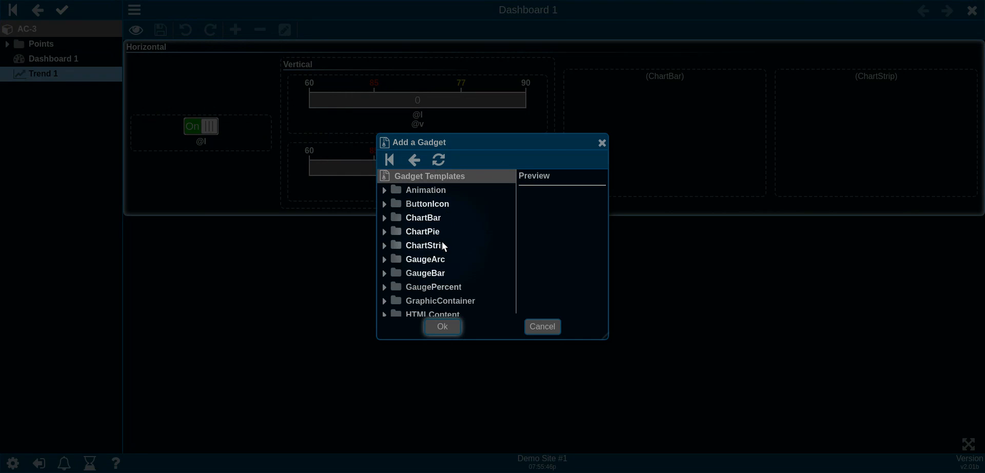
pyautogui.scroll(-3, 442, 242)
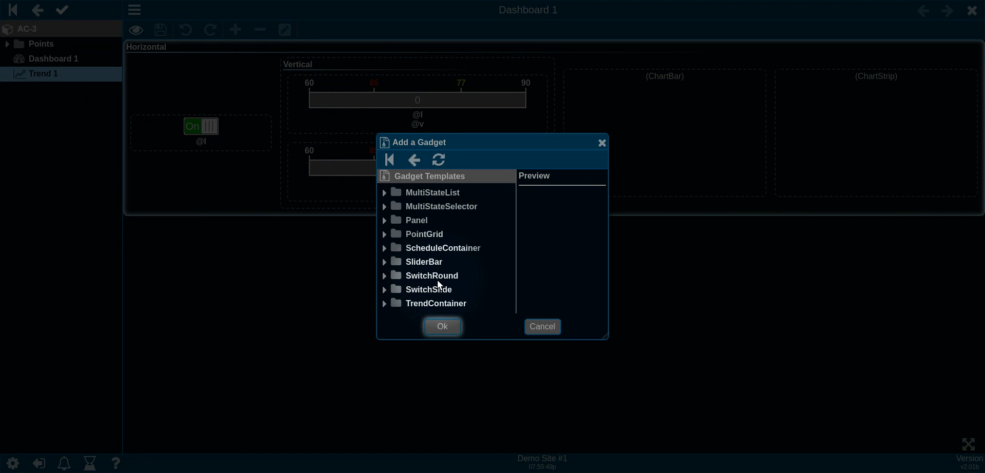
pyautogui.click(384, 306)
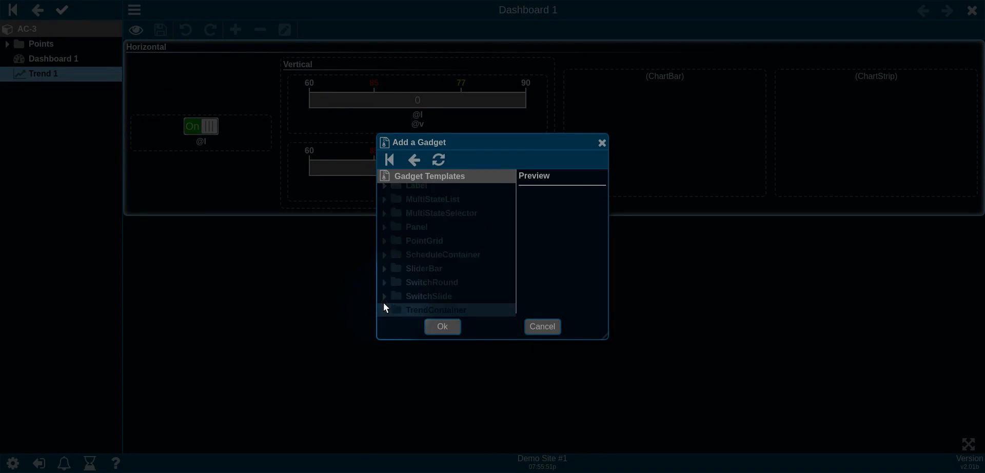
pyautogui.click(431, 190)
pyautogui.click(442, 328)
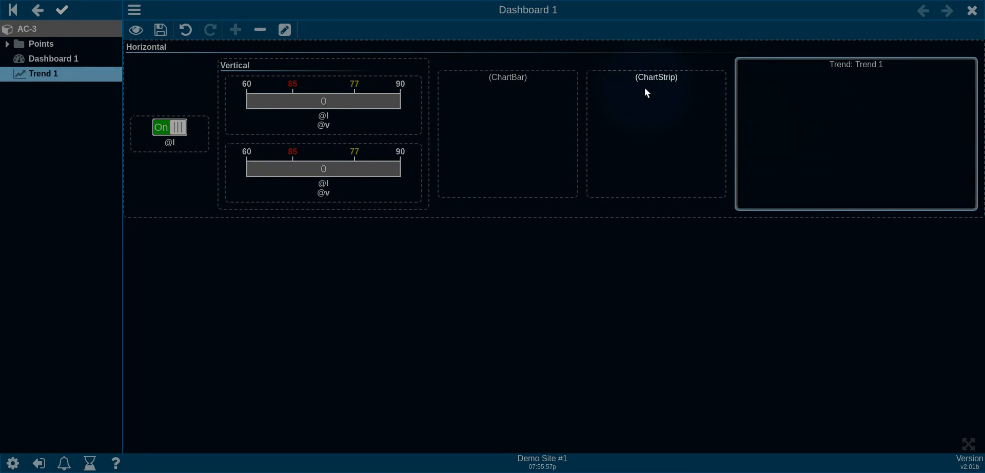
pyautogui.click(155, 29)
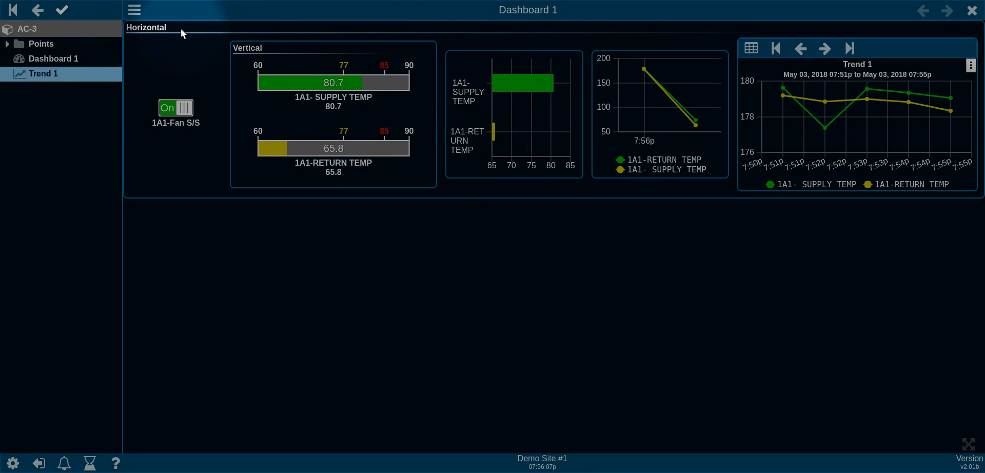
# Step: Widen the item tree to narrow Dashboard 1, check its reflow, restore the width and close it
pyautogui.click(137, 13)
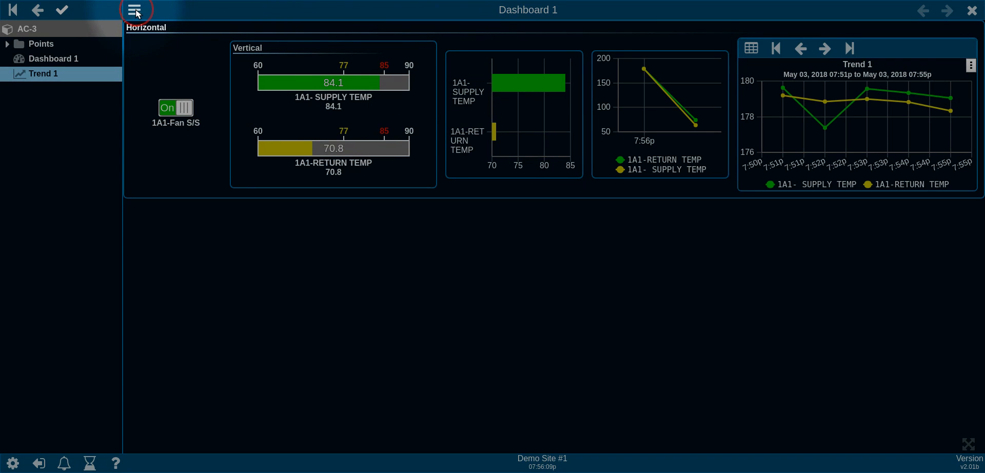
pyautogui.moveTo(136, 13); pyautogui.dragTo(446, 14)
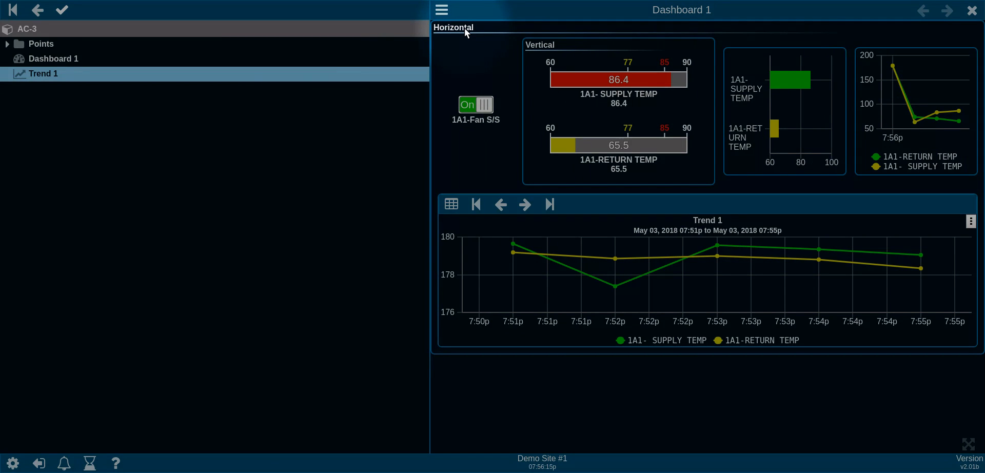
pyautogui.click(442, 12)
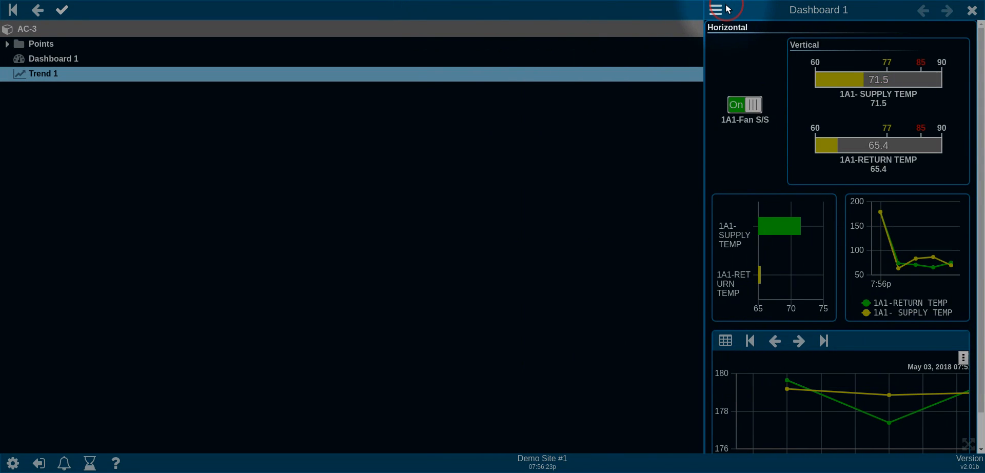
pyautogui.scroll(-1, 767, 196)
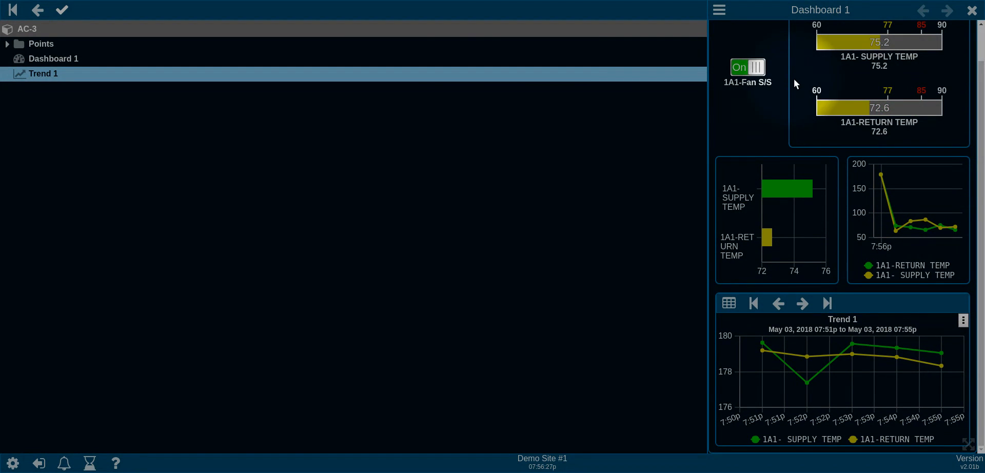
pyautogui.scroll(1, 762, 90)
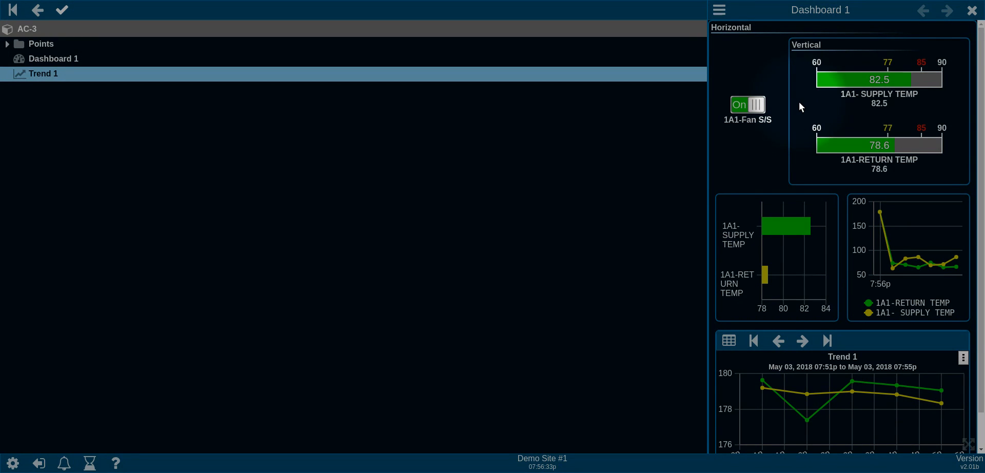
pyautogui.scroll(-1, 755, 170)
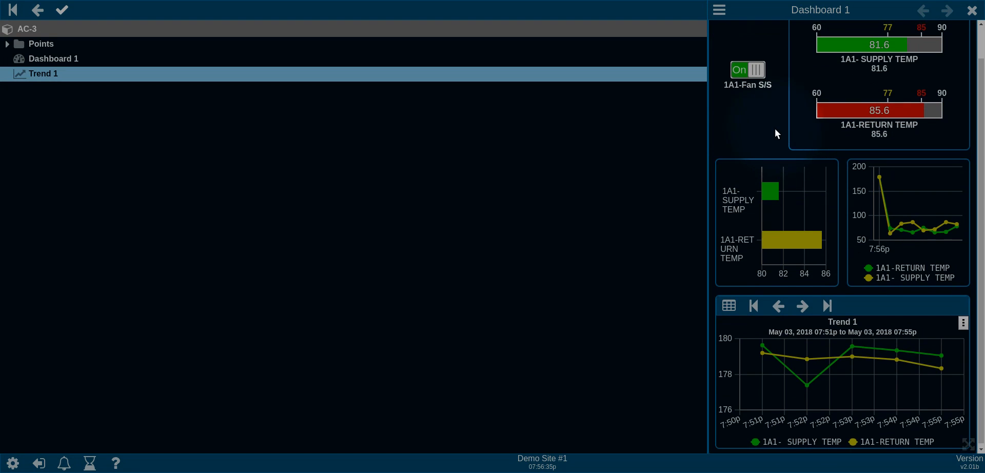
pyautogui.scroll(1, 775, 129)
pyautogui.scroll(-1, 773, 116)
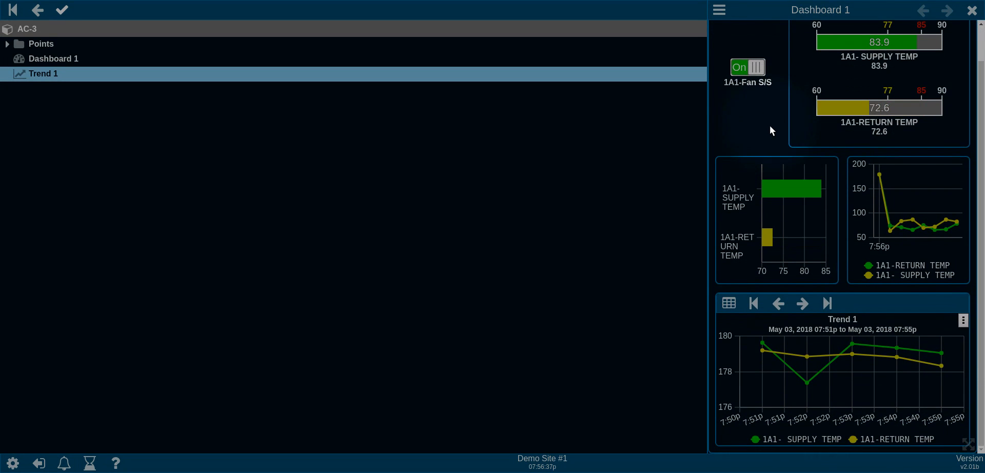
pyautogui.scroll(1, 768, 126)
pyautogui.click(719, 11)
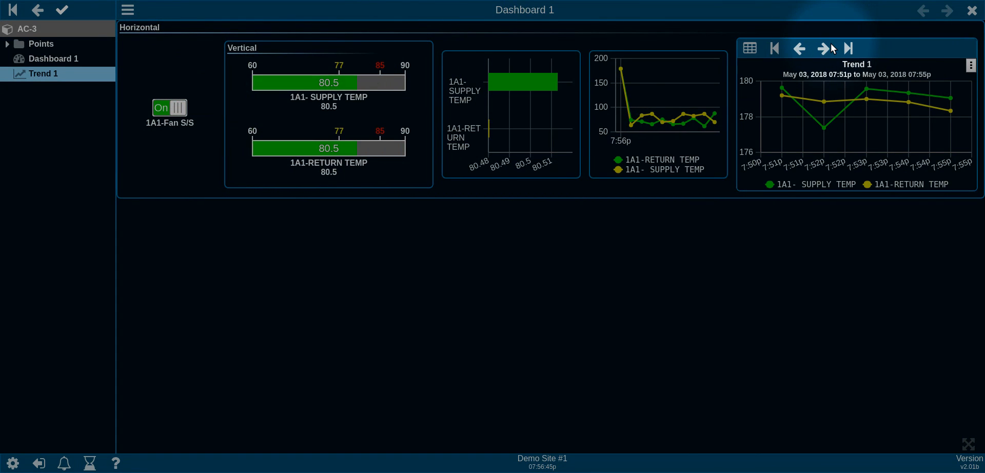
pyautogui.click(972, 10)
pyautogui.click(48, 74)
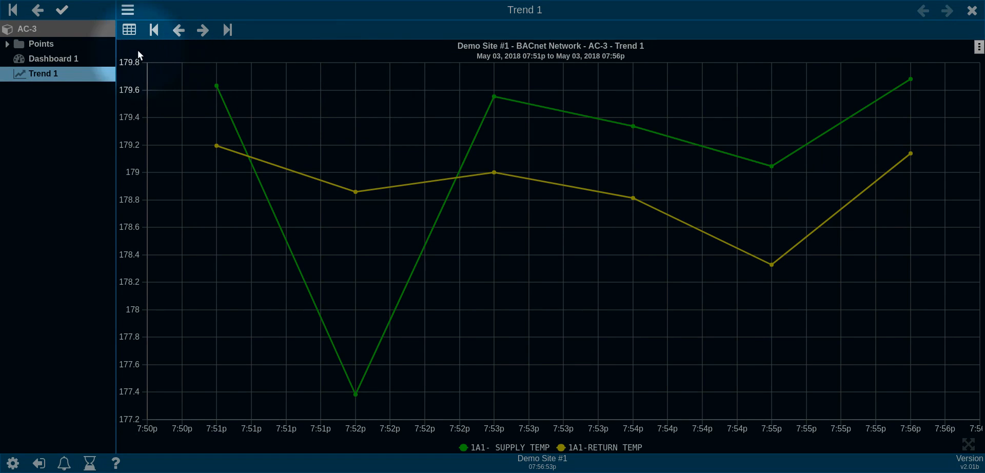
pyautogui.click(129, 30)
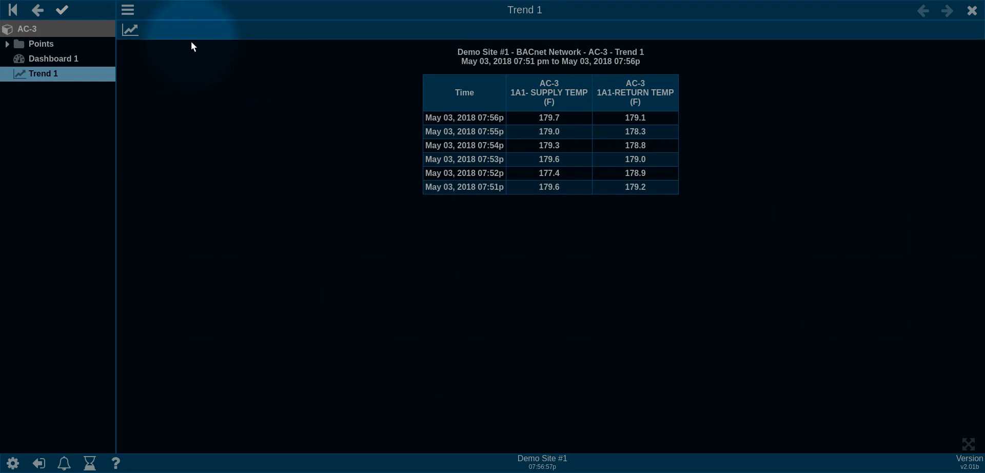
pyautogui.click(130, 30)
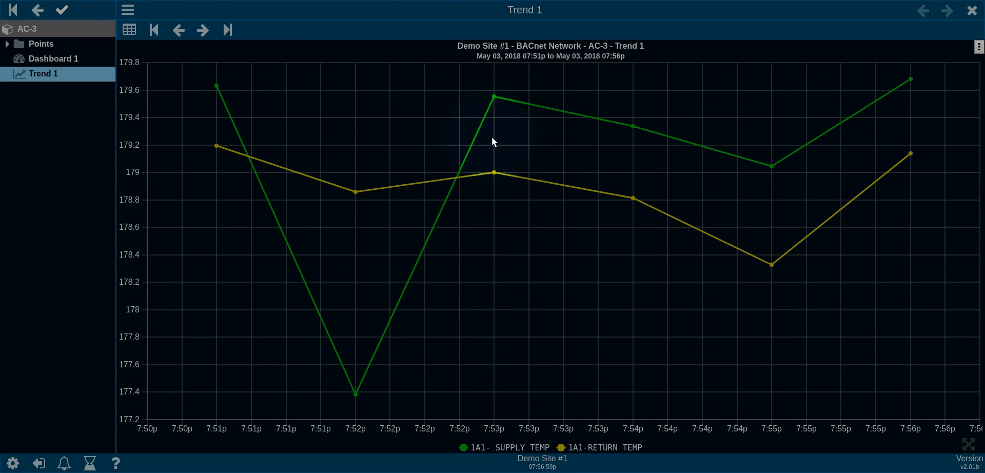
pyautogui.moveTo(488, 96)
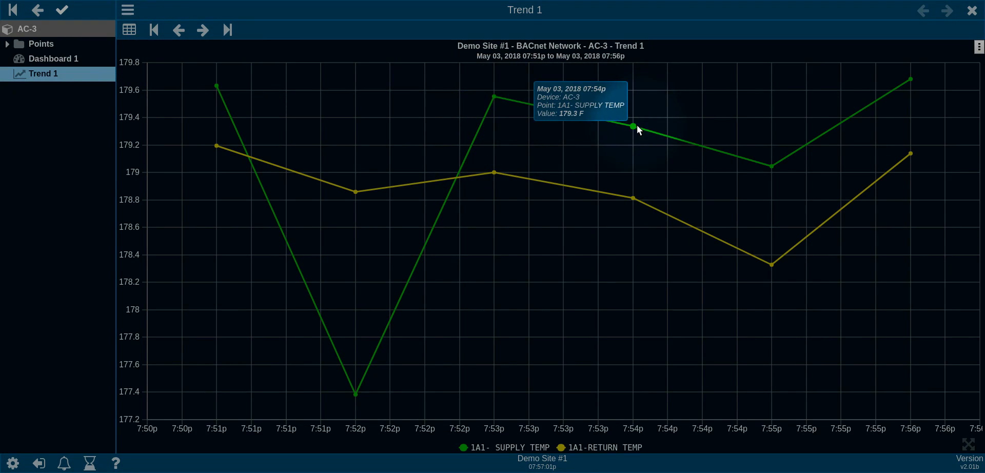
pyautogui.click(971, 11)
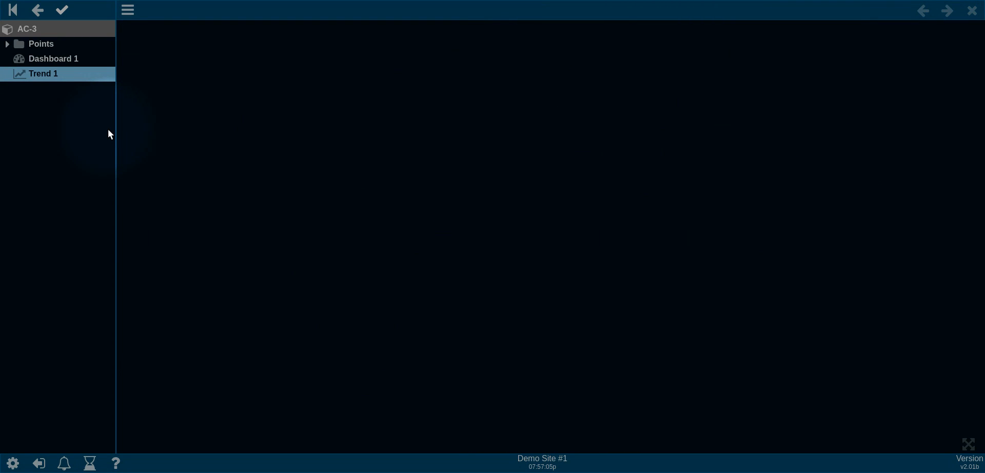
# Step: Create a New Alarm item labelled 'Alarm 1' under AC-3 and open it
pyautogui.rightClick(56, 152)
pyautogui.click(113, 151)
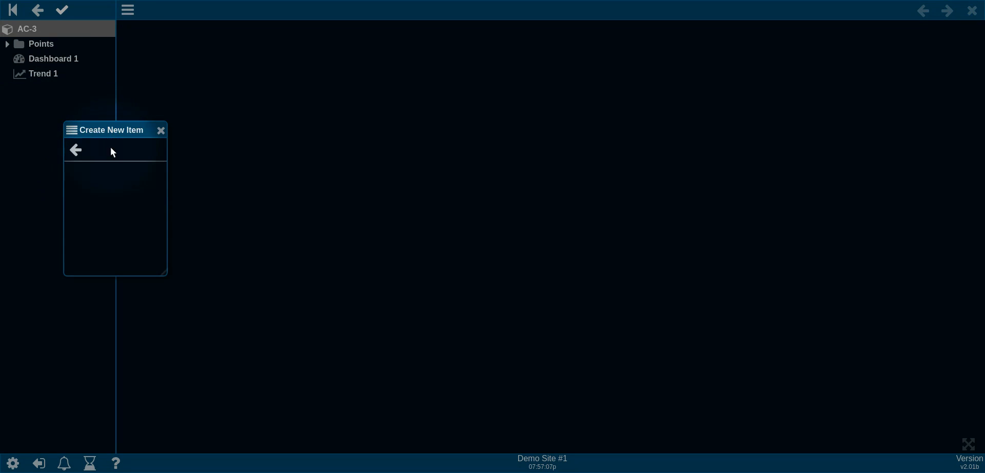
pyautogui.scroll(-4, 116, 210)
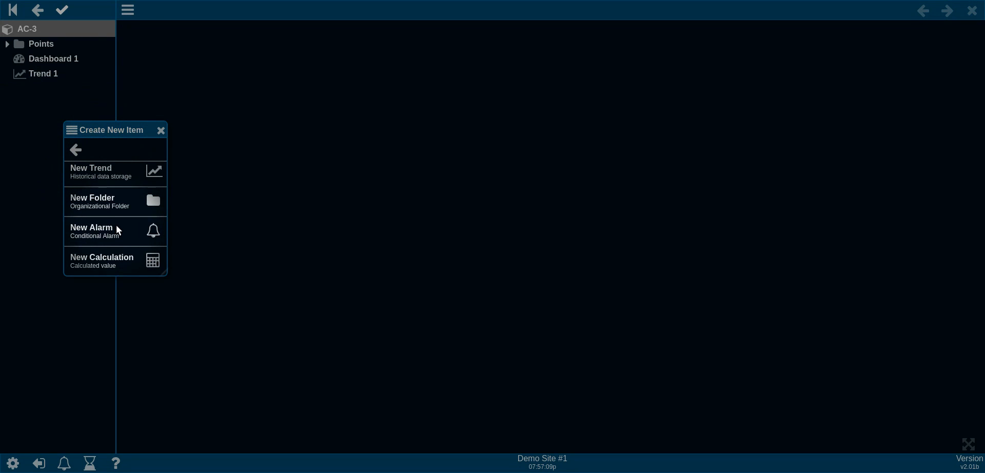
pyautogui.click(115, 228)
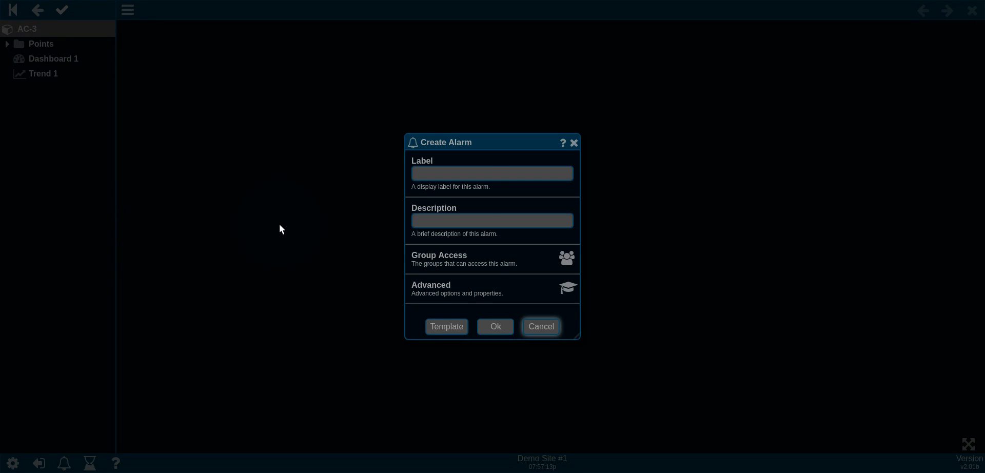
pyautogui.click(448, 177)
pyautogui.write('Ala')
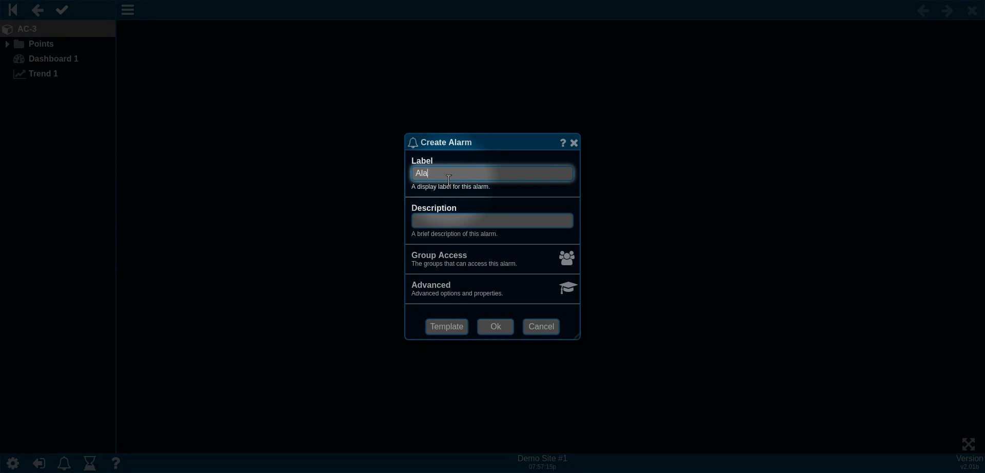
pyautogui.write('rm 1')
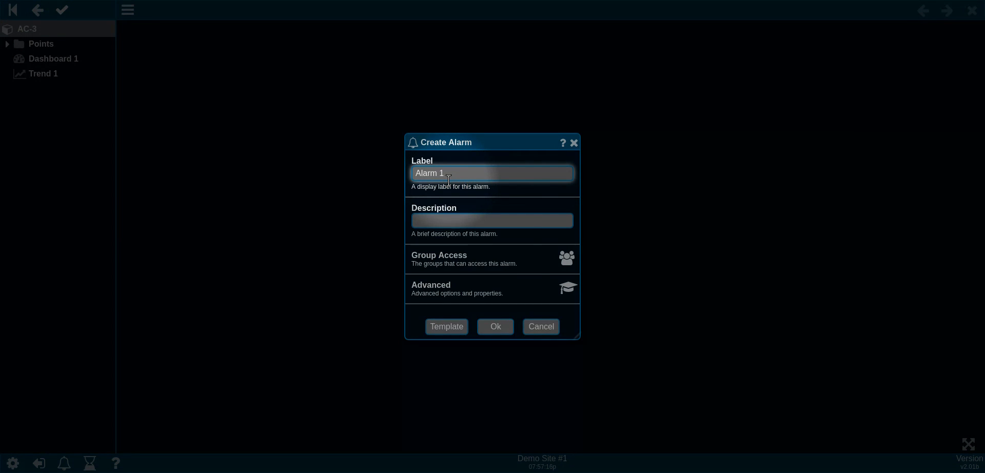
pyautogui.click(506, 330)
pyautogui.click(53, 58)
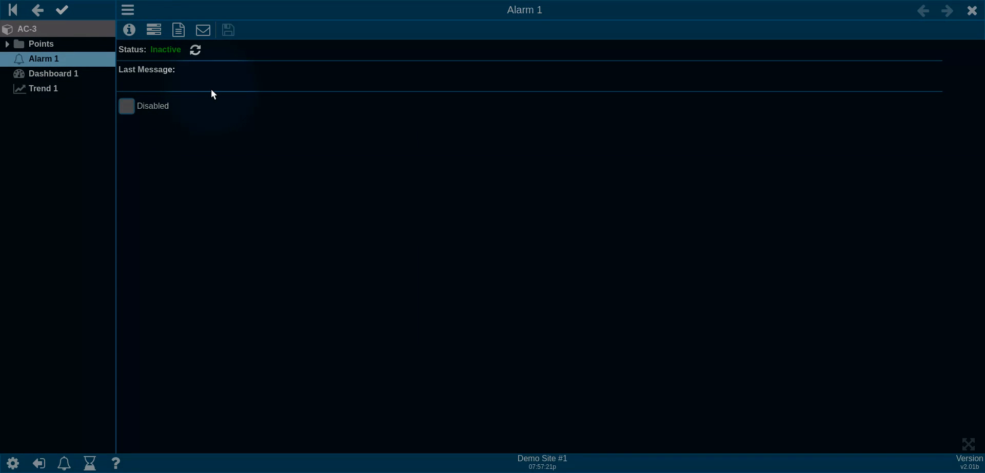
# Step: Set Alarm 1's IF condition to 1A1- SUPPLY TEMP greater than 60, discarding an extra AND row
pyautogui.click(155, 30)
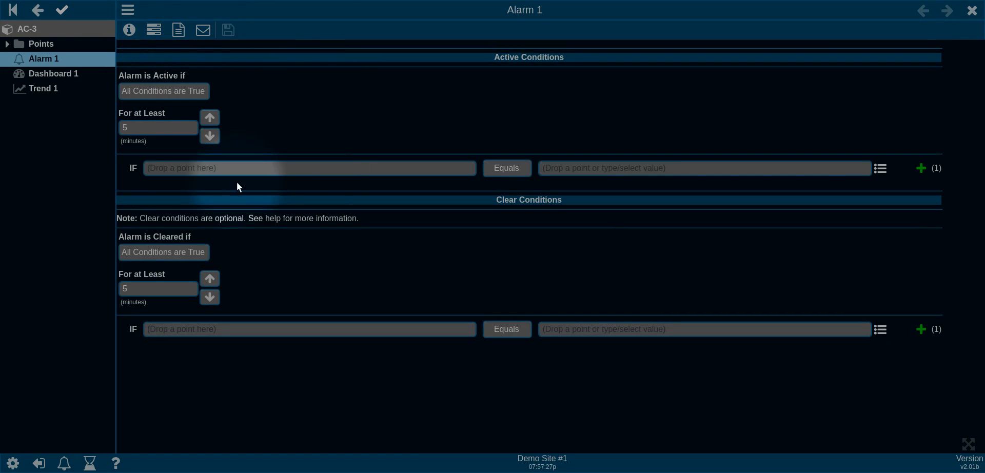
pyautogui.click(41, 44)
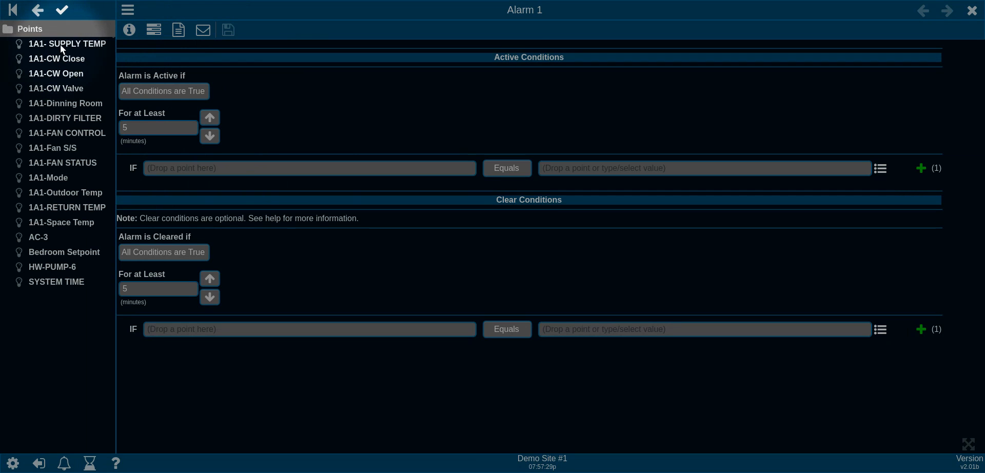
pyautogui.moveTo(60, 44); pyautogui.dragTo(241, 168)
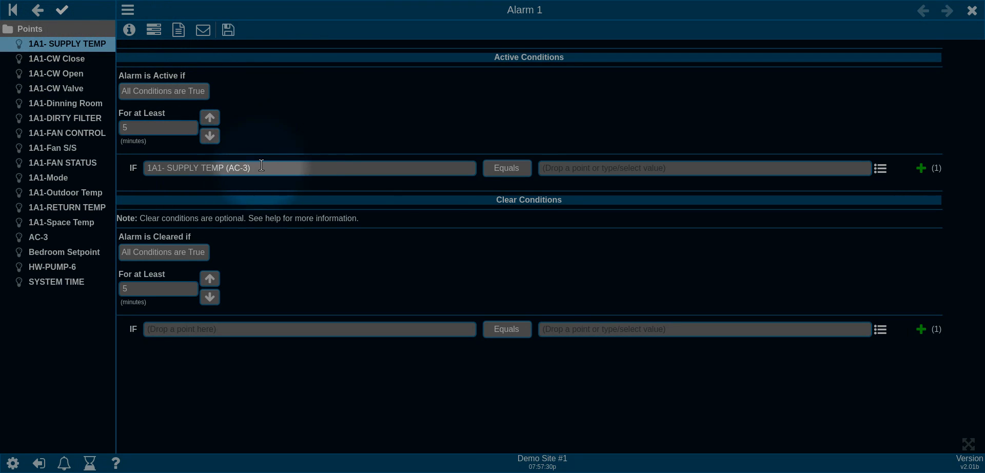
pyautogui.click(513, 168)
pyautogui.click(517, 224)
pyautogui.click(598, 168)
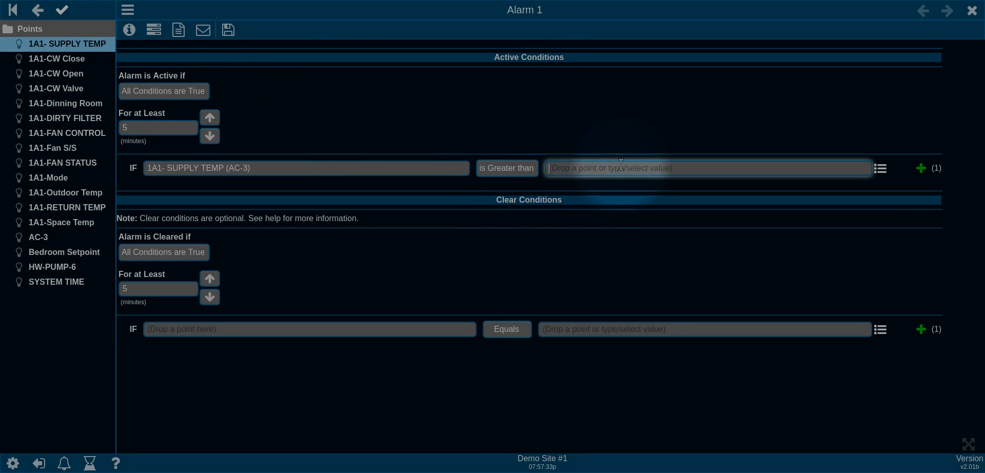
pyautogui.write('60')
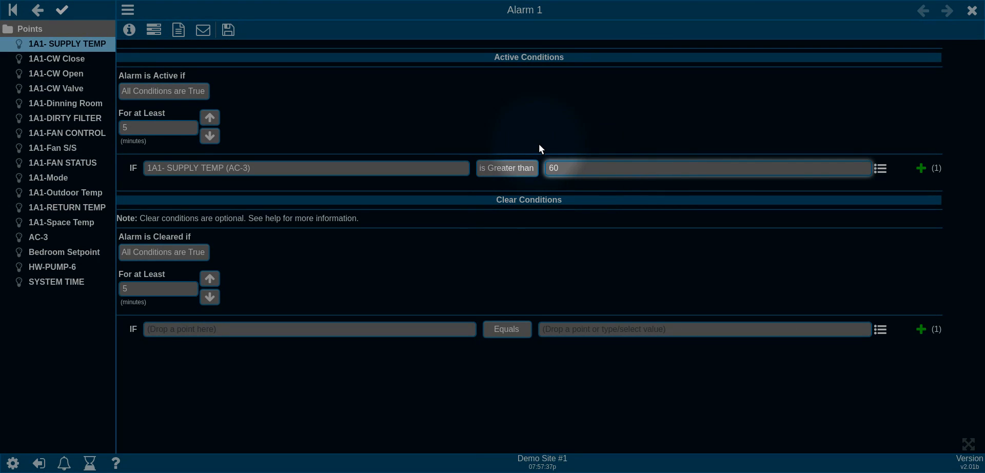
pyautogui.click(921, 168)
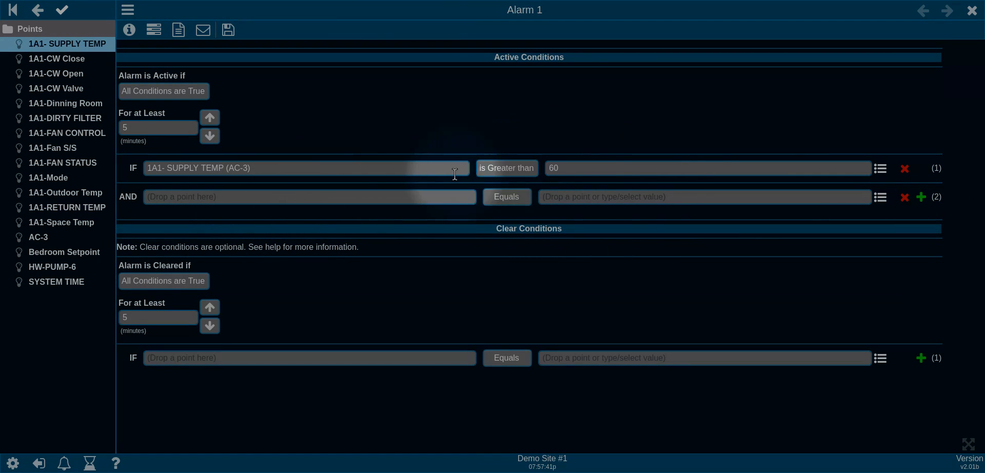
pyautogui.click(904, 197)
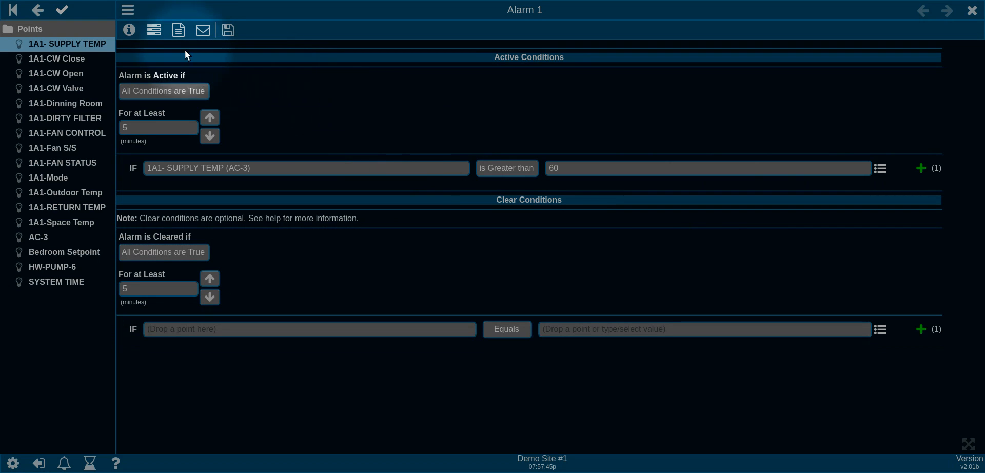
# Step: Give Alarm 1 the active message 'Supply Temperature > 60' and e-mail the Administrators group
pyautogui.click(179, 31)
pyautogui.click(193, 70)
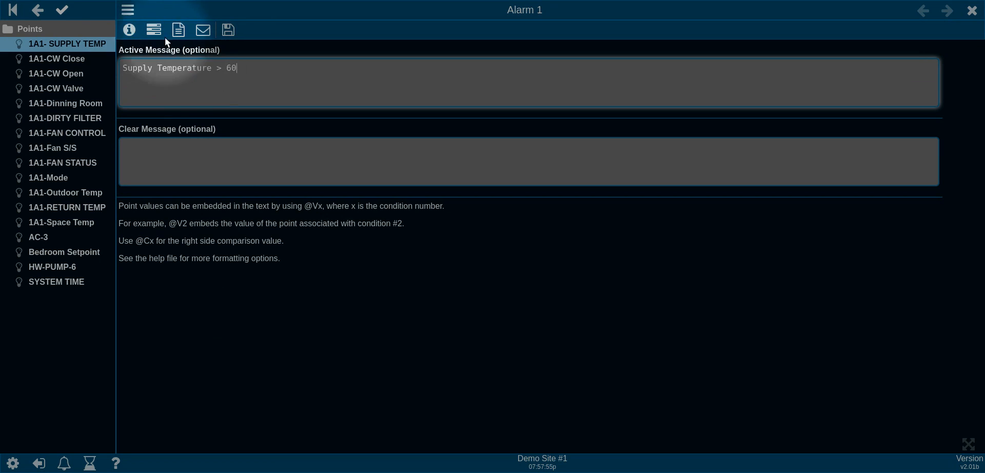
pyautogui.click(203, 30)
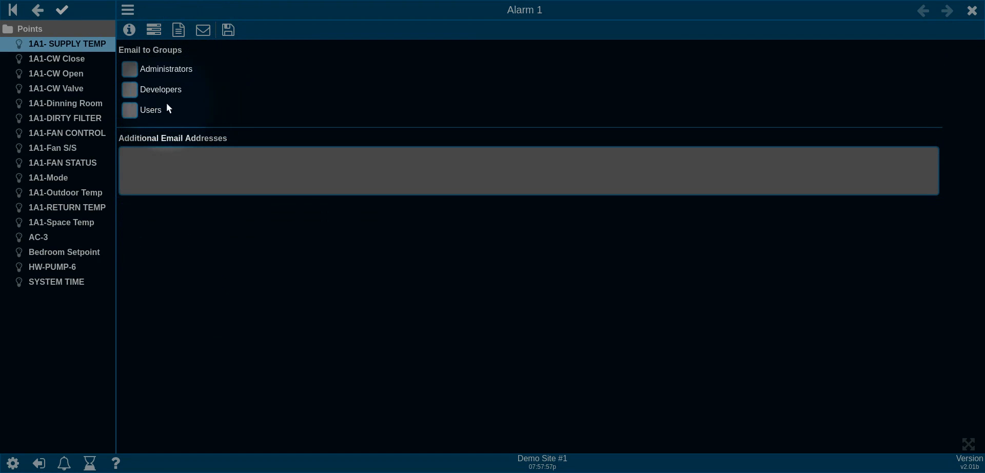
pyautogui.click(131, 69)
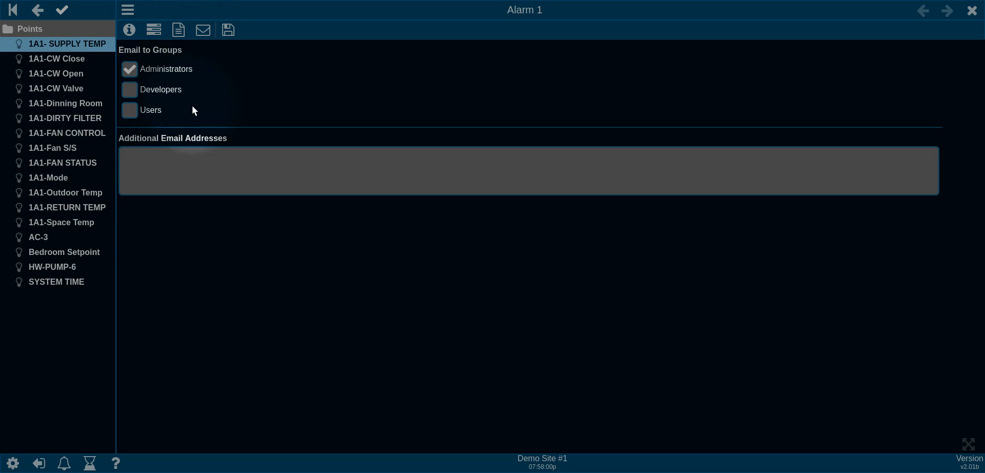
pyautogui.click(155, 31)
pyautogui.click(155, 30)
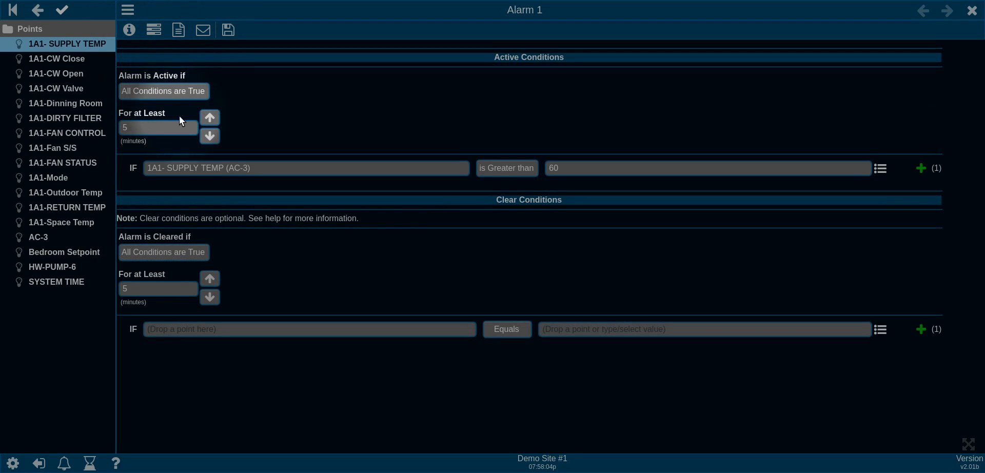
# Step: Lower Alarm 1's For at Least delay to 1 minute, save, check its status, and close it
pyautogui.click(210, 136)
pyautogui.click(210, 136)
pyautogui.click(210, 136)
pyautogui.click(209, 136)
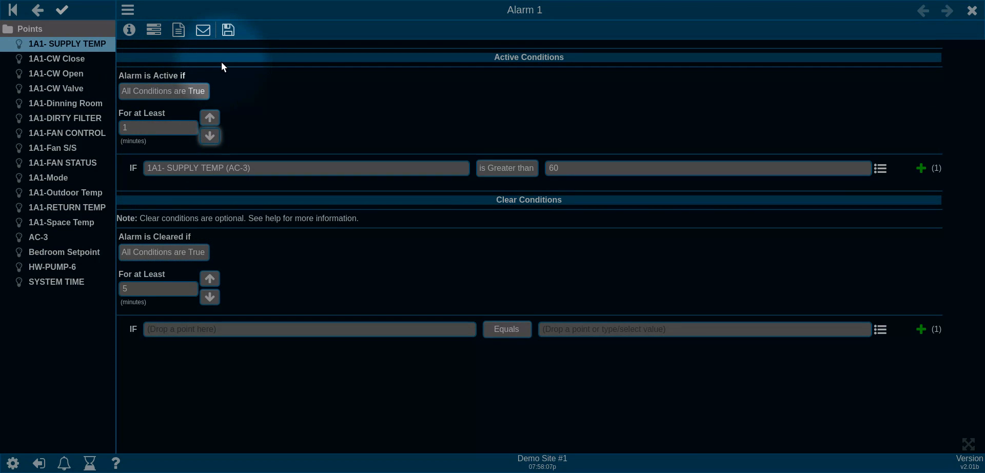
pyautogui.click(229, 30)
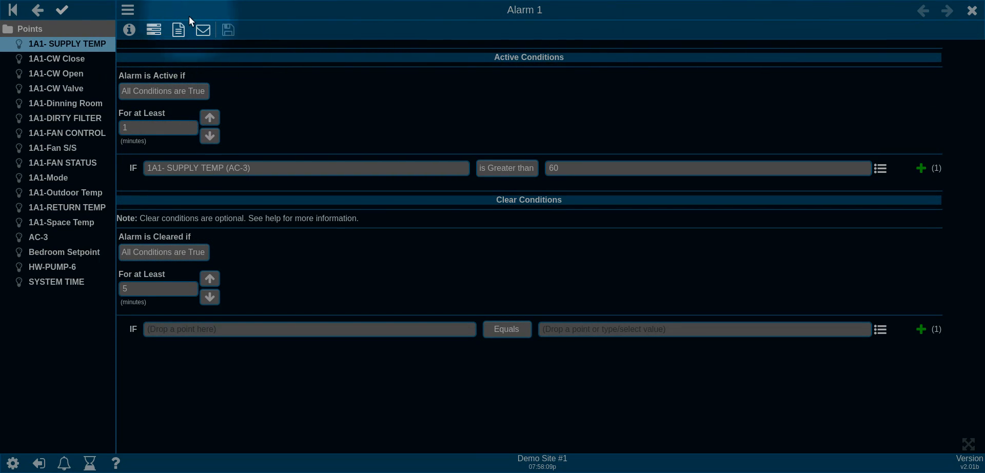
pyautogui.click(129, 30)
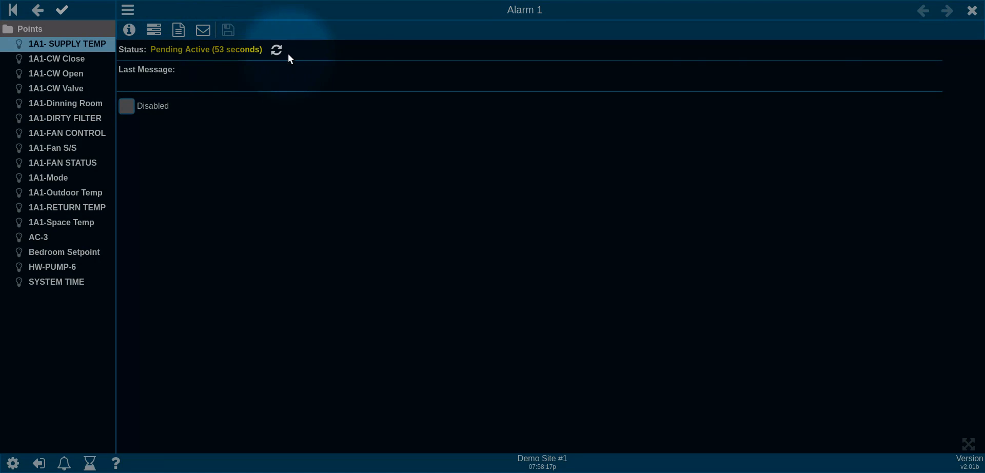
pyautogui.click(973, 13)
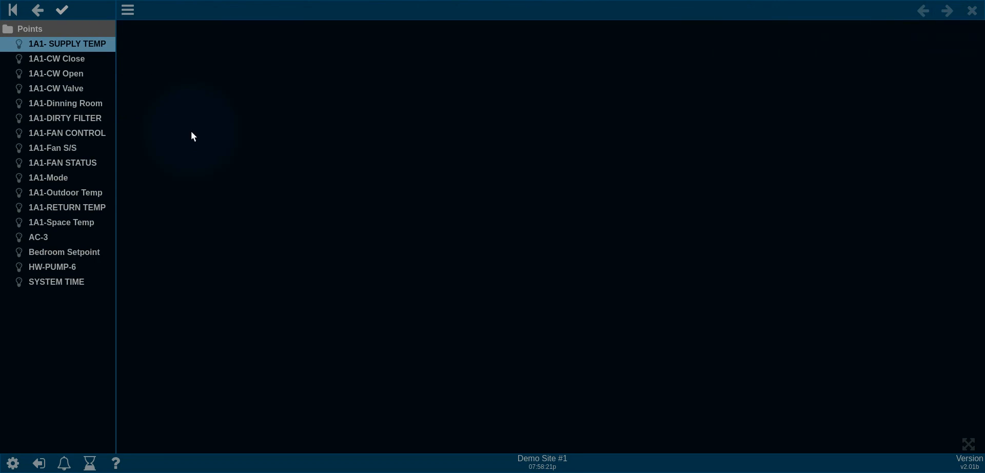
pyautogui.click(37, 13)
# Step: Create a New Schedule item under AC-3 named Schedule 1 and open its empty weekly view
pyautogui.rightClick(36, 153)
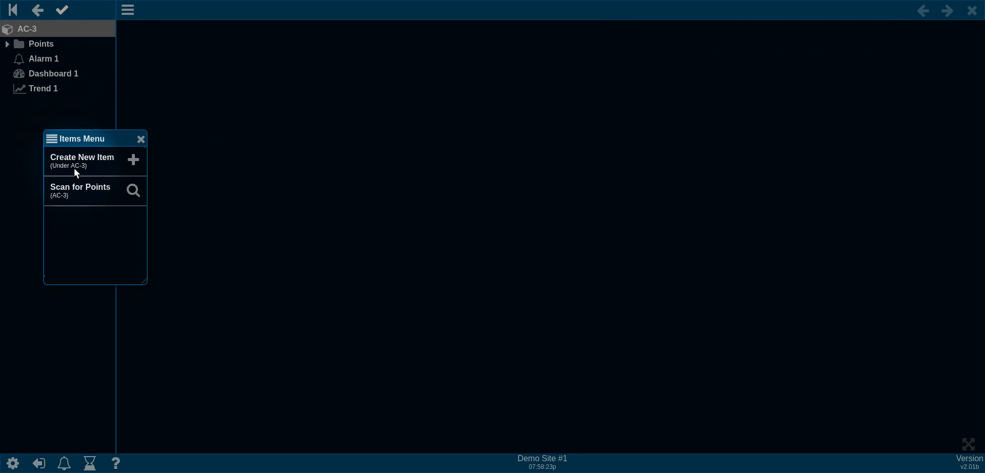
pyautogui.click(88, 159)
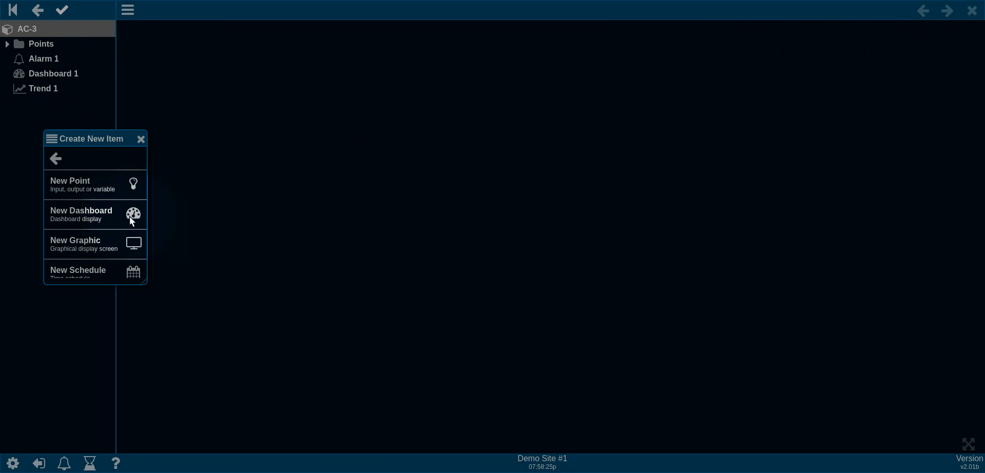
pyautogui.scroll(-2, 106, 228)
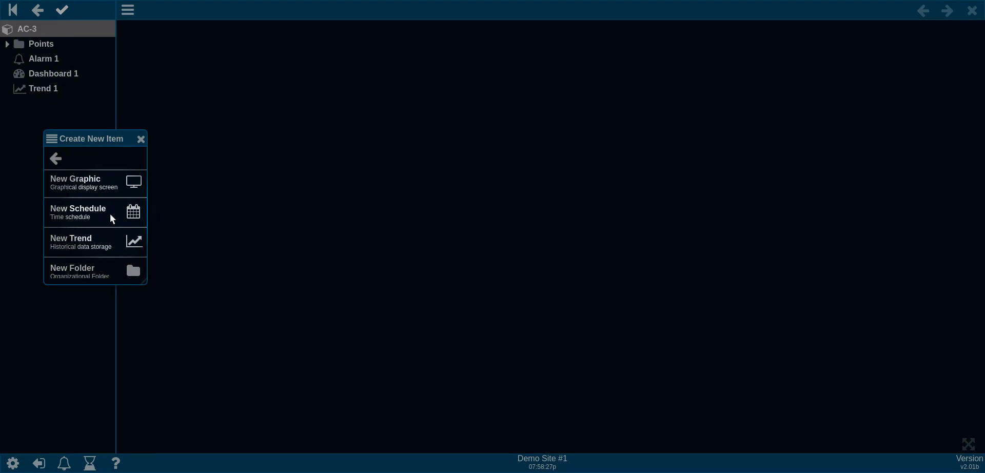
pyautogui.click(110, 213)
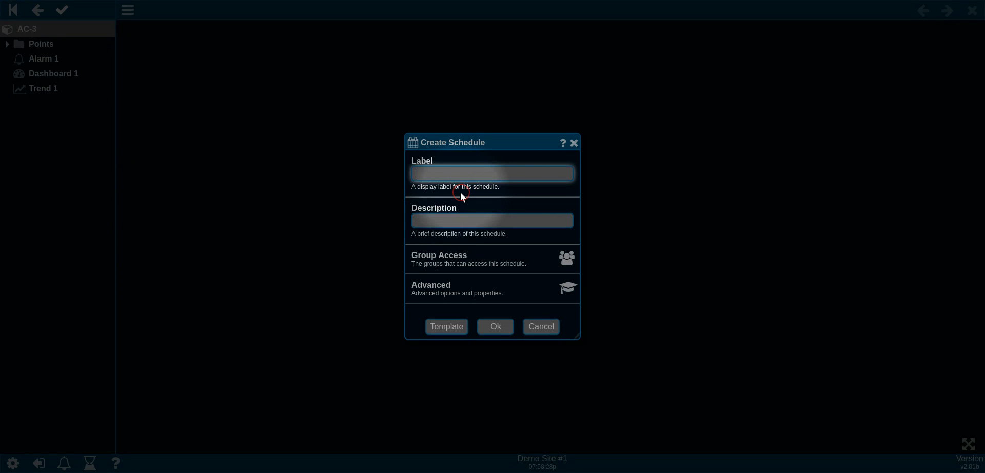
pyautogui.write('Schedule 1')
pyautogui.click(500, 328)
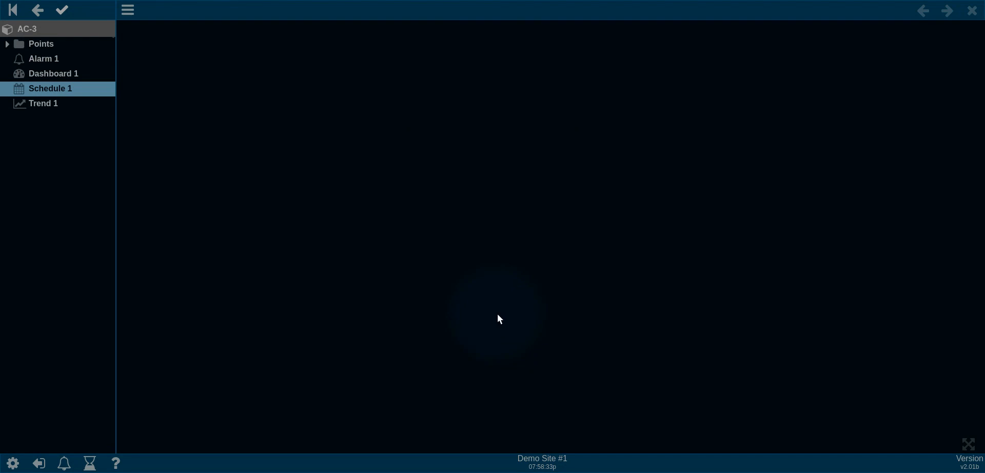
pyautogui.click(67, 92)
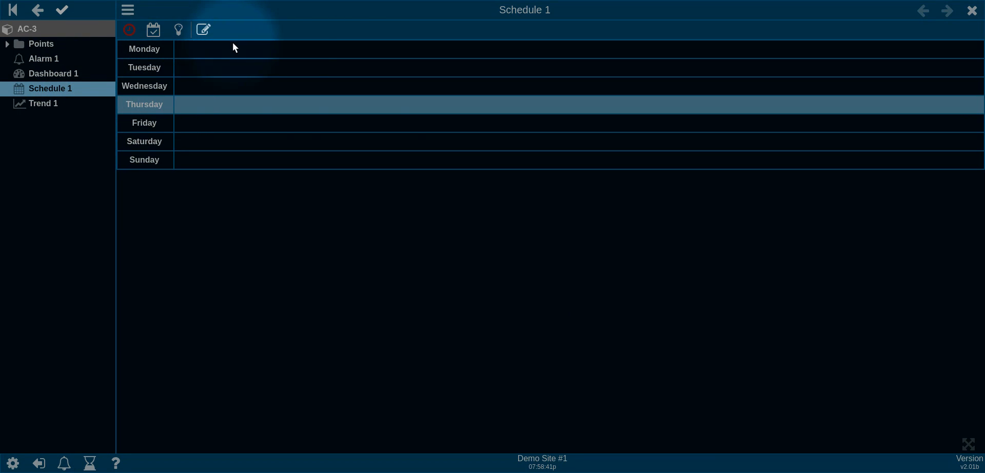
# Step: In edit mode, add a point slot and assign Bedroom Setpoint as Schedule 1's Point 1
pyautogui.click(204, 31)
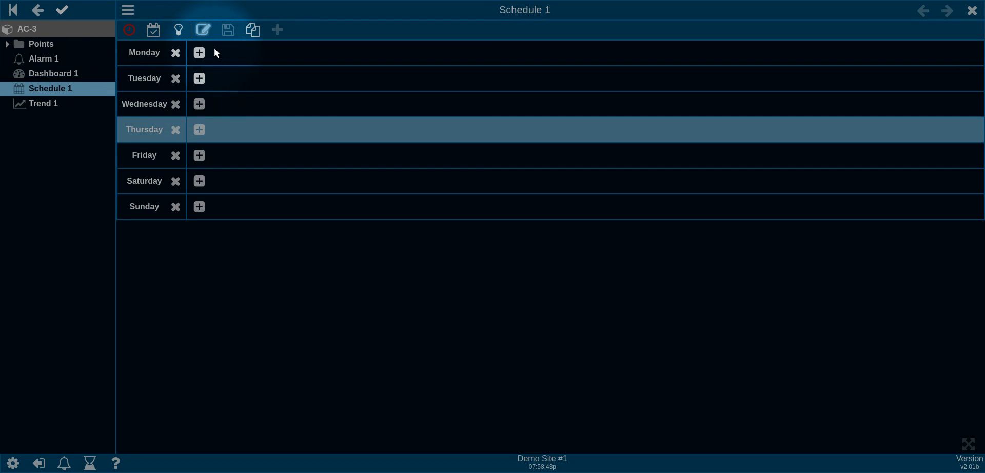
pyautogui.click(178, 29)
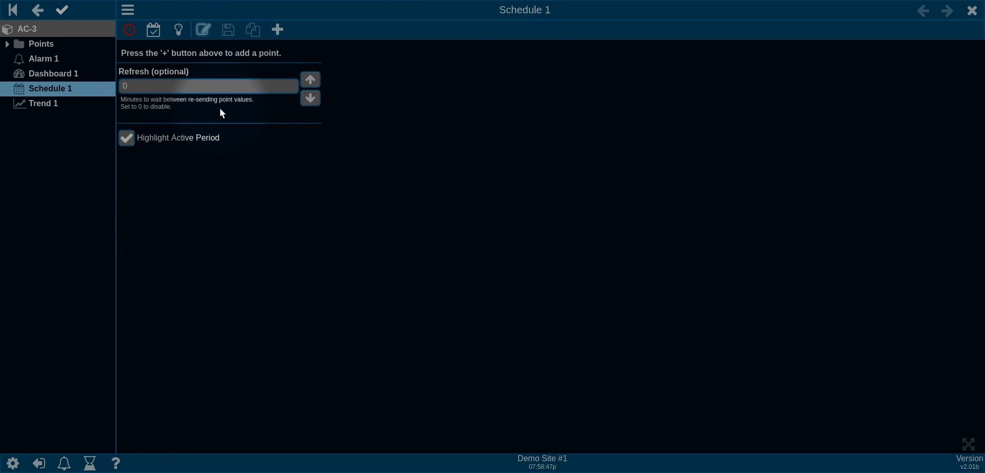
pyautogui.click(41, 44)
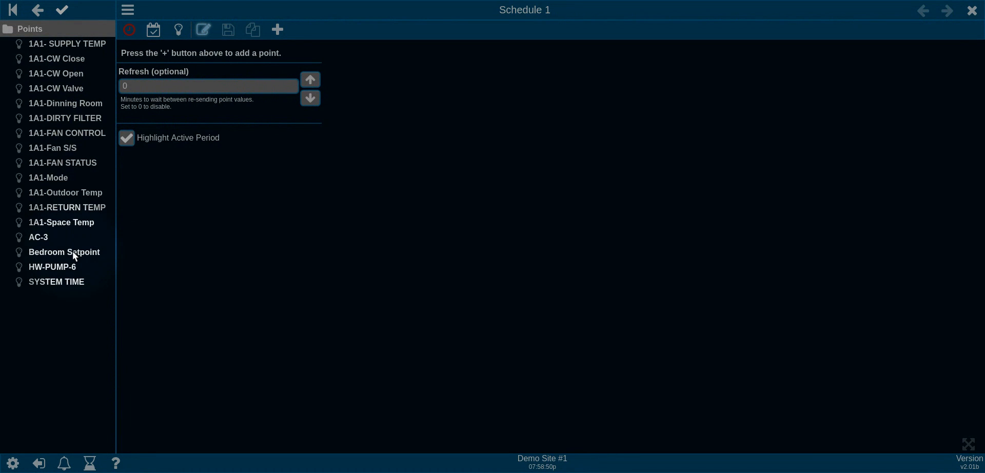
pyautogui.moveTo(72, 251); pyautogui.dragTo(178, 92)
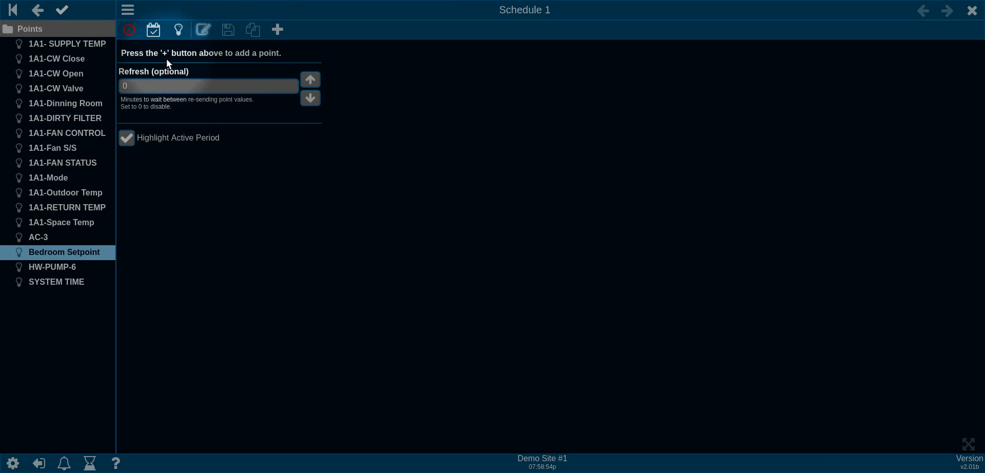
pyautogui.click(277, 30)
pyautogui.moveTo(62, 249); pyautogui.dragTo(186, 58)
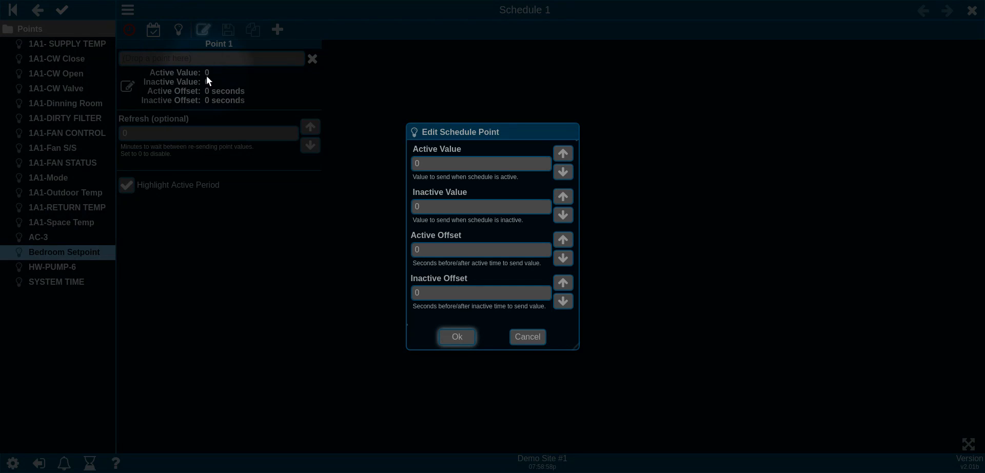
# Step: Set Bedroom Setpoint's Active Value to 72 and Inactive Value to 80, then save
pyautogui.click(456, 168)
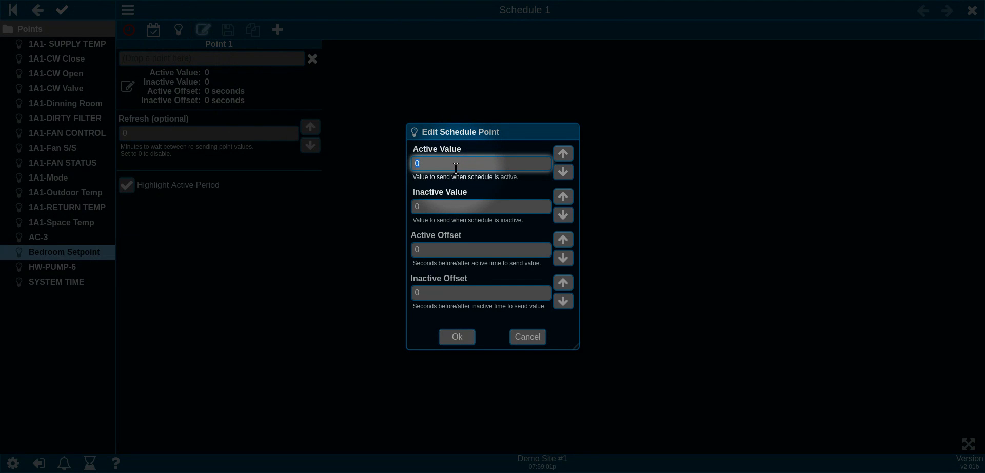
pyautogui.write('72')
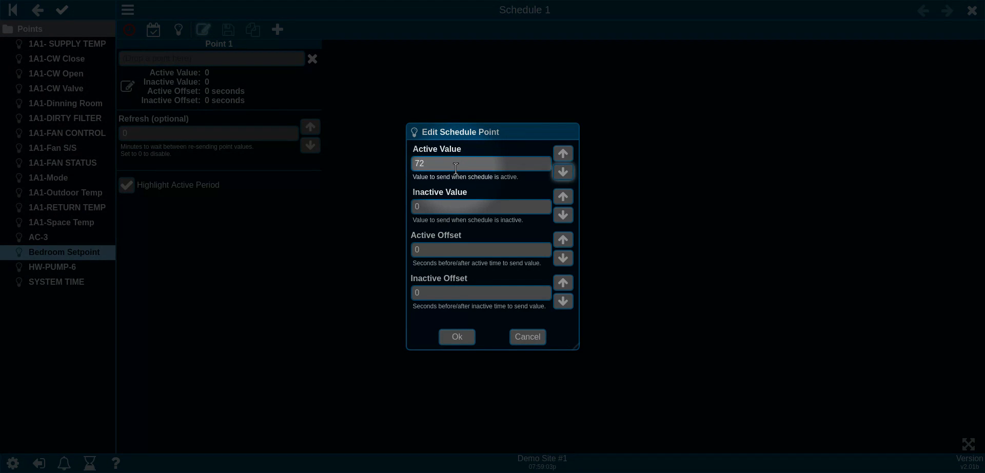
pyautogui.press('Tab')
pyautogui.write('80')
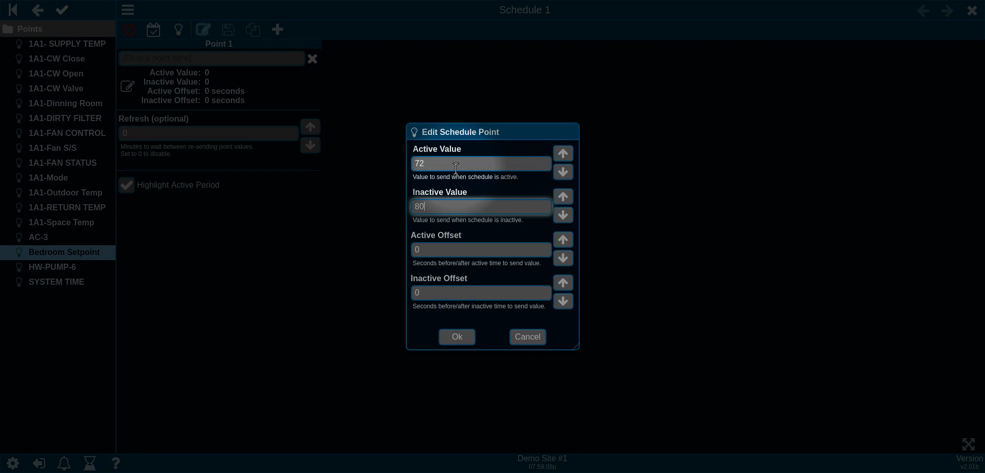
pyautogui.click(466, 337)
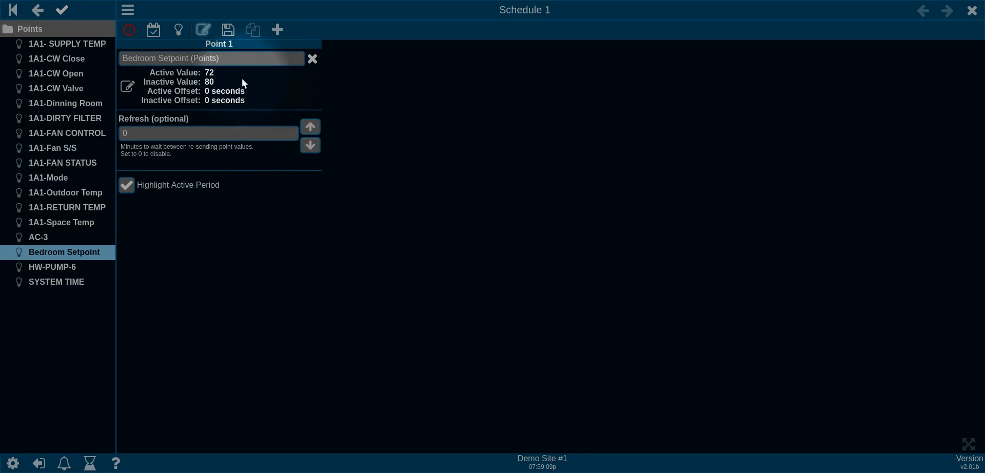
pyautogui.click(228, 30)
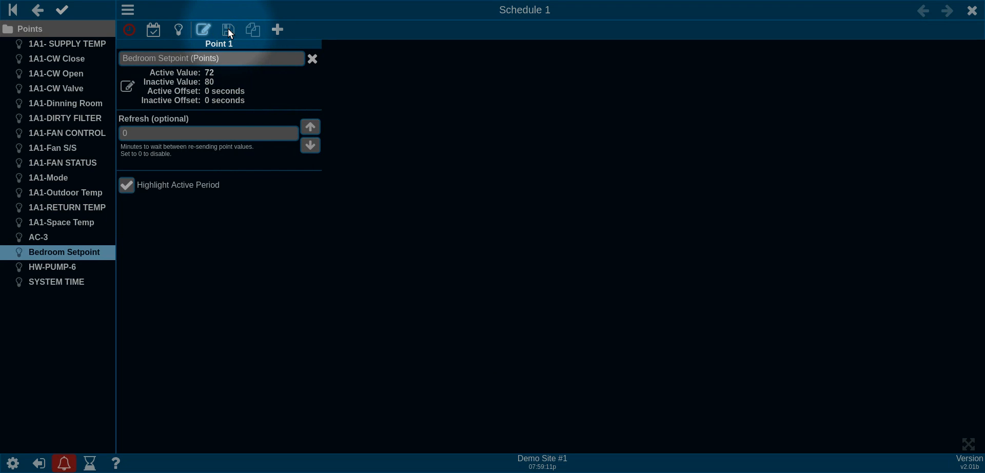
# Step: Add an 8:00 AM to 8:00 PM time period to Monday in Schedule 1
pyautogui.click(130, 30)
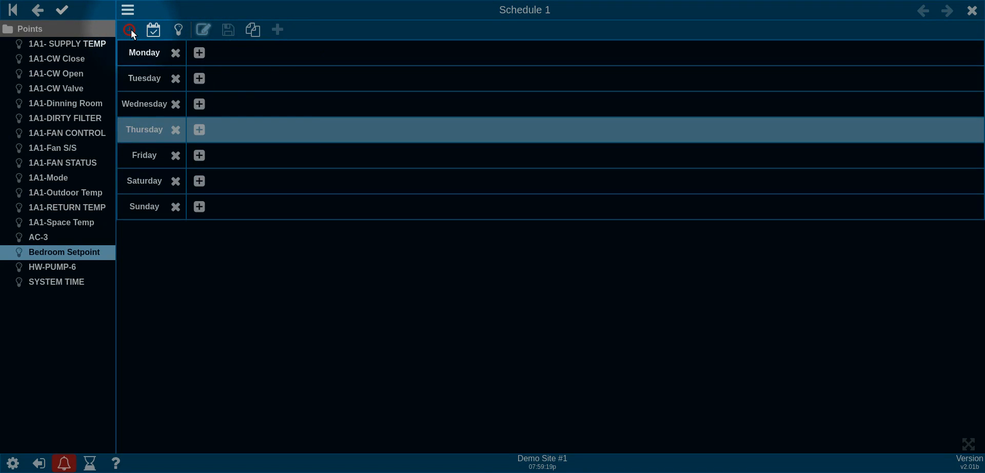
pyautogui.click(200, 54)
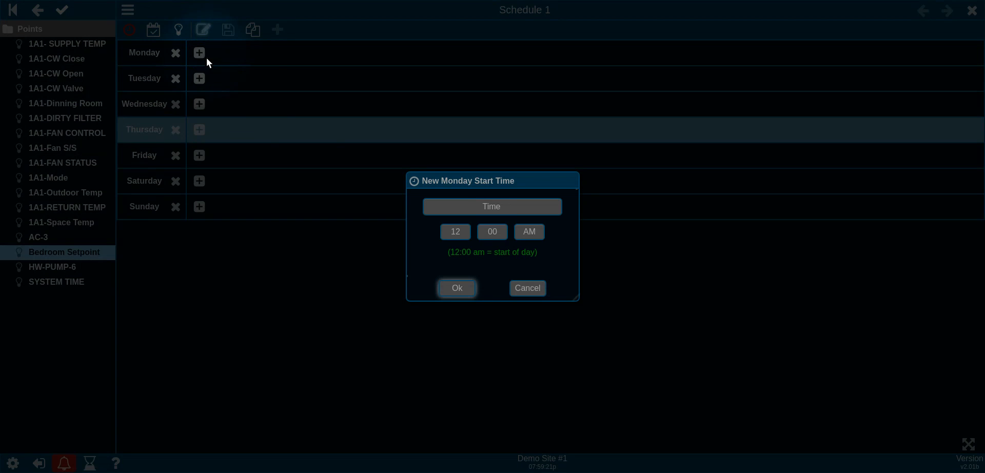
pyautogui.click(456, 232)
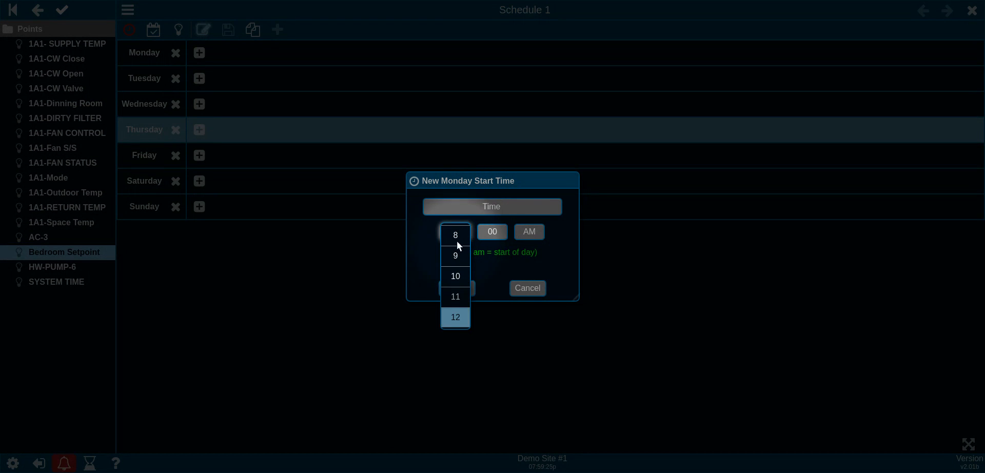
pyautogui.click(457, 239)
pyautogui.click(457, 288)
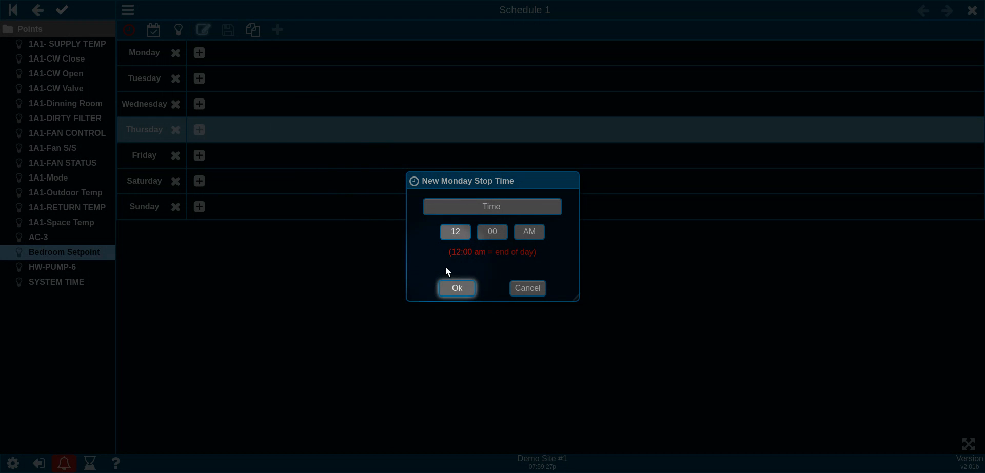
pyautogui.click(455, 232)
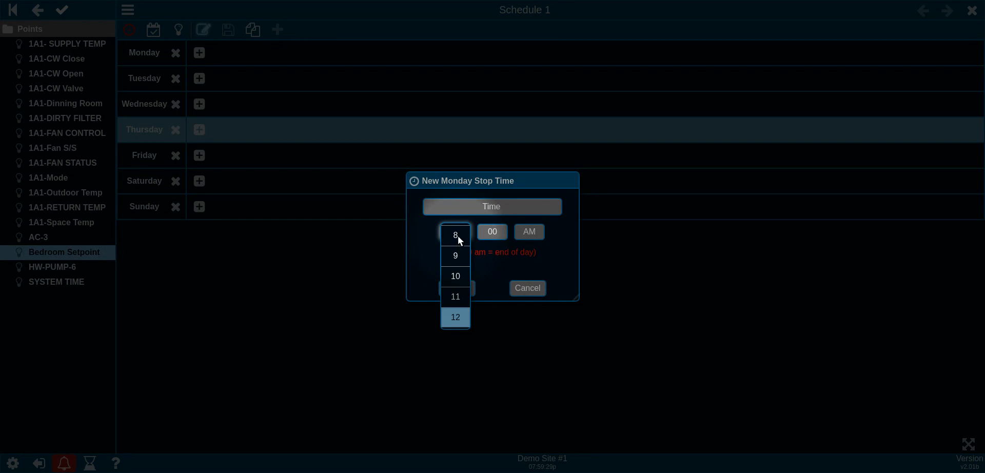
pyautogui.click(458, 236)
pyautogui.click(454, 234)
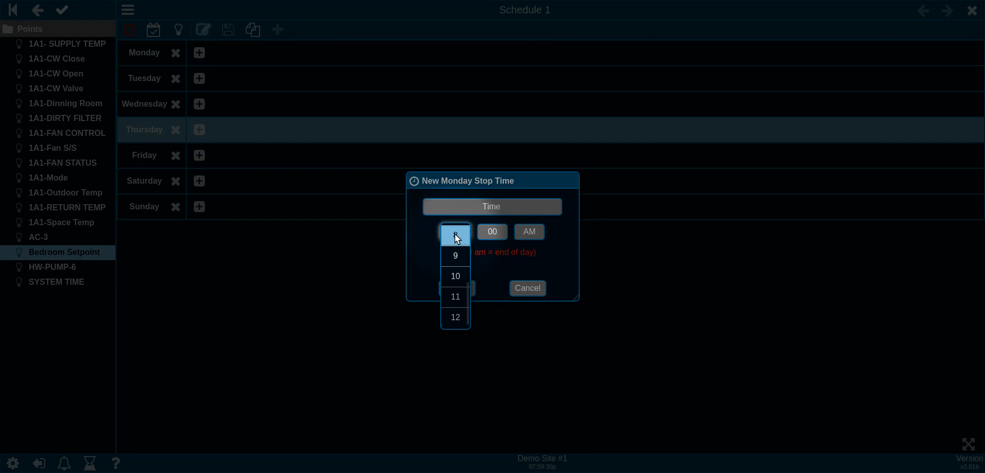
pyautogui.click(530, 234)
pyautogui.click(529, 255)
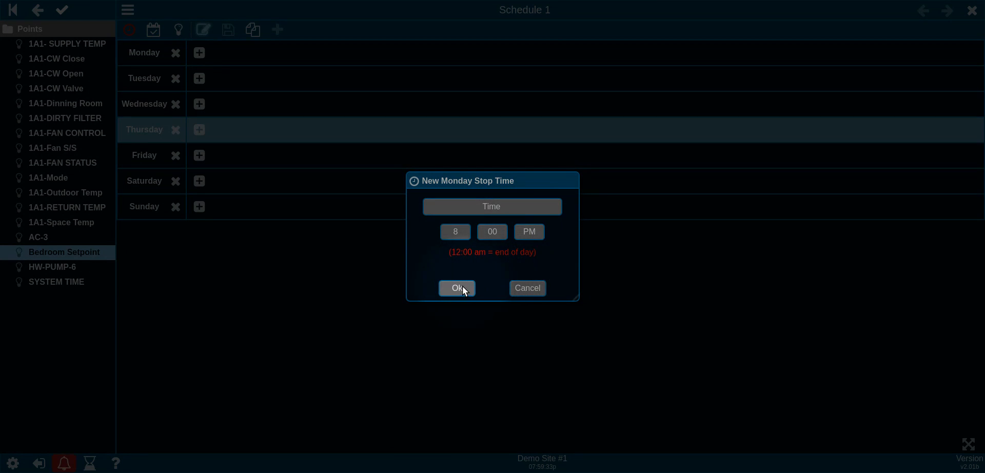
pyautogui.click(458, 287)
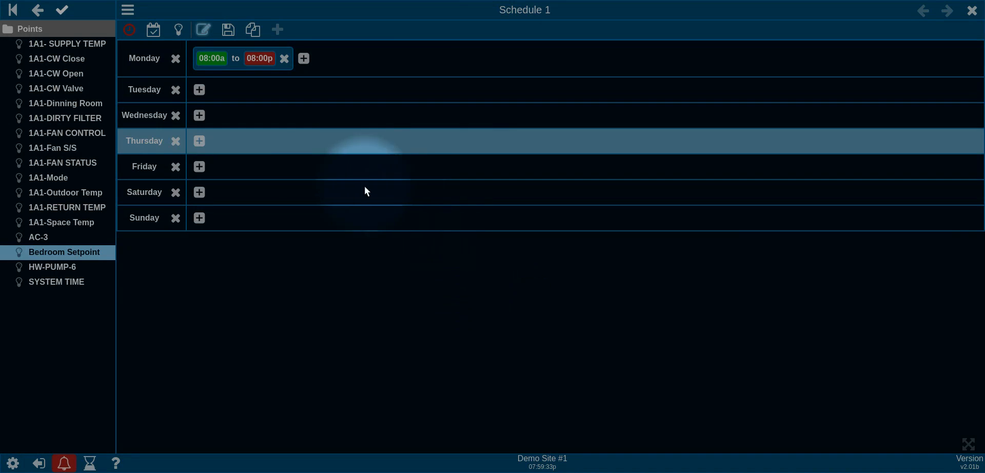
# Step: Copy Monday's hours to Tuesday through Friday, save, and leave edit mode
pyautogui.click(254, 30)
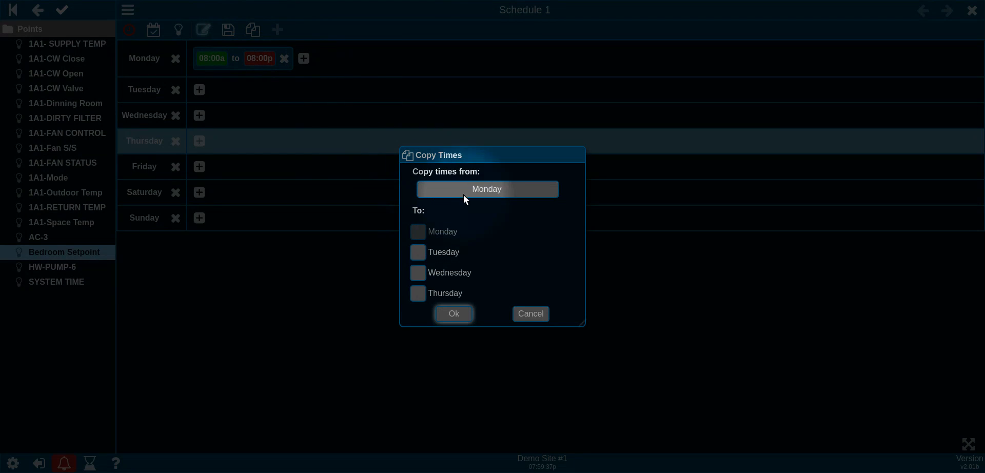
pyautogui.click(417, 252)
pyautogui.click(419, 272)
pyautogui.click(419, 293)
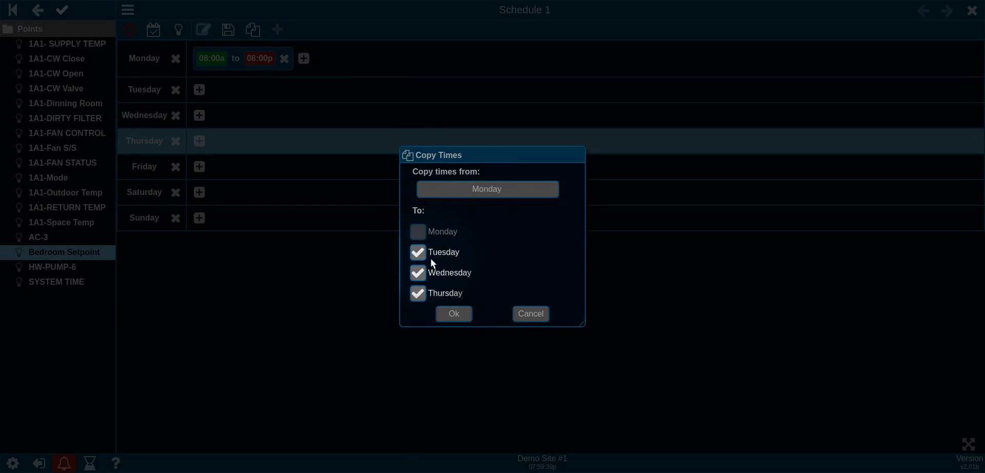
pyautogui.scroll(-1, 430, 257)
pyautogui.click(422, 252)
pyautogui.click(460, 315)
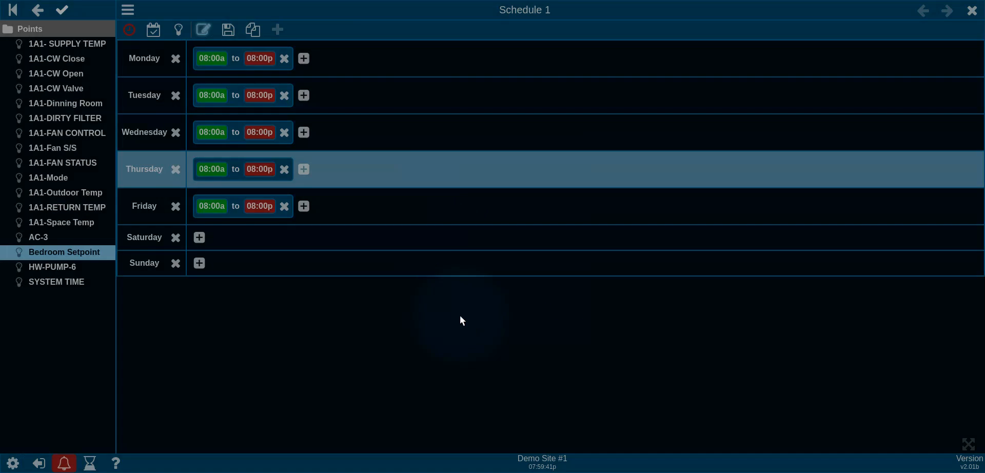
pyautogui.click(228, 31)
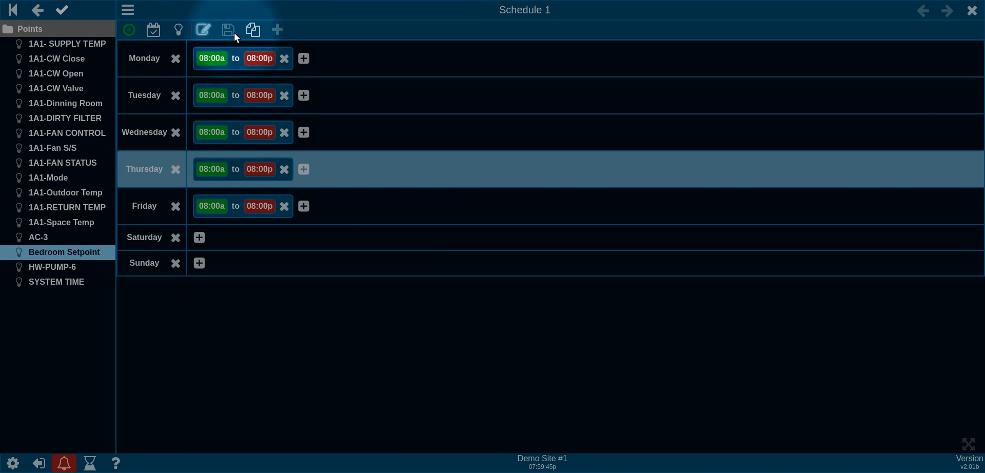
pyautogui.click(253, 30)
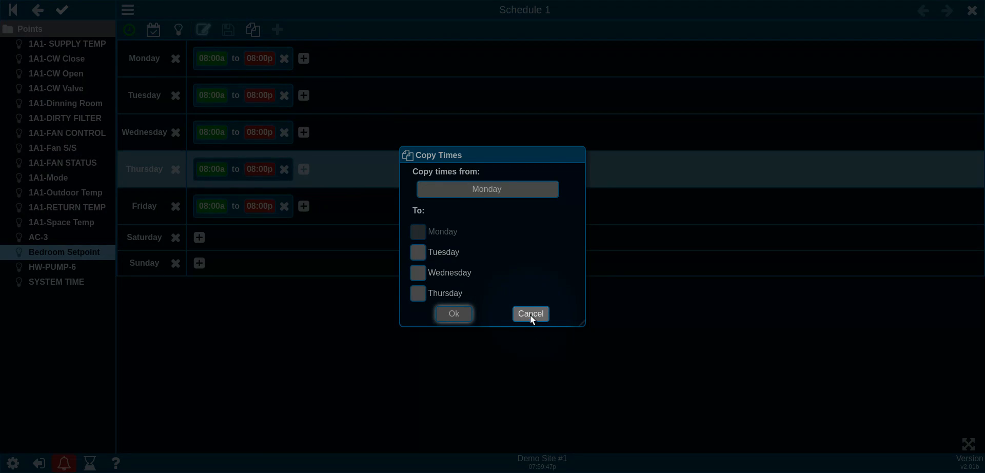
pyautogui.click(531, 314)
pyautogui.click(203, 30)
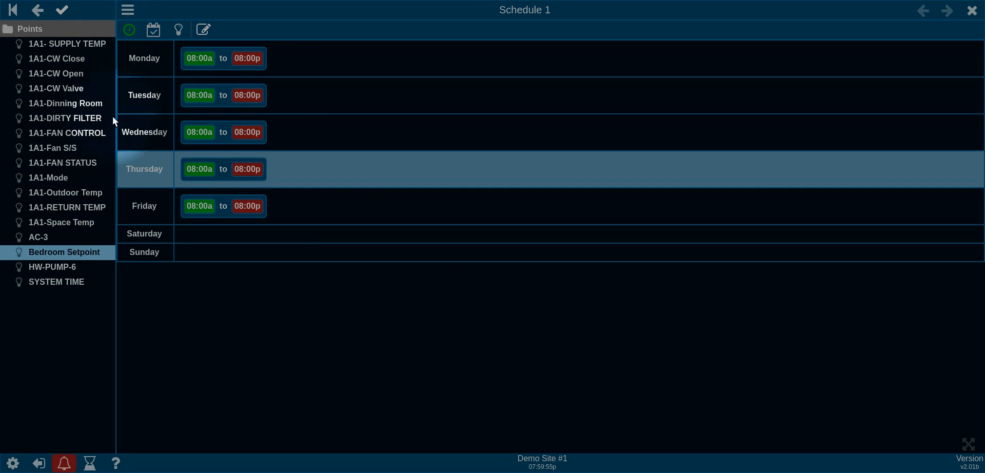
# Step: Add a May 05, 2018 exception date to Schedule 1
pyautogui.click(156, 32)
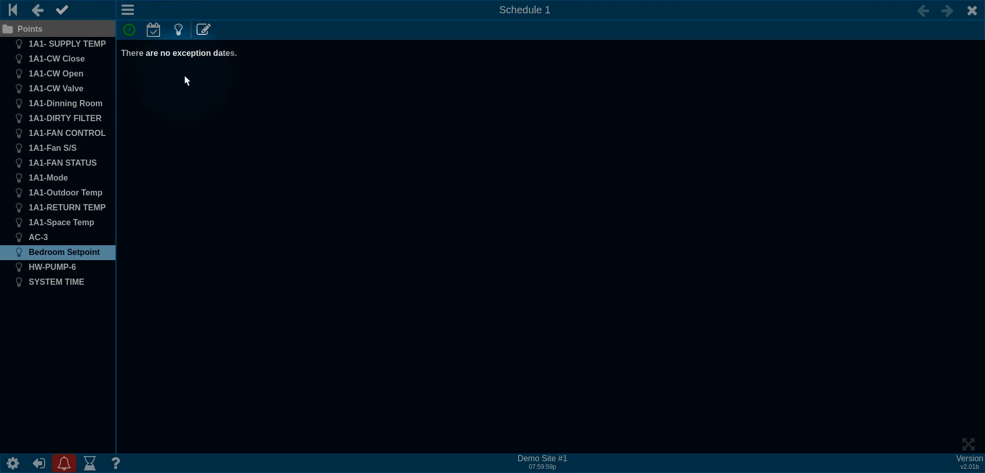
pyautogui.click(204, 30)
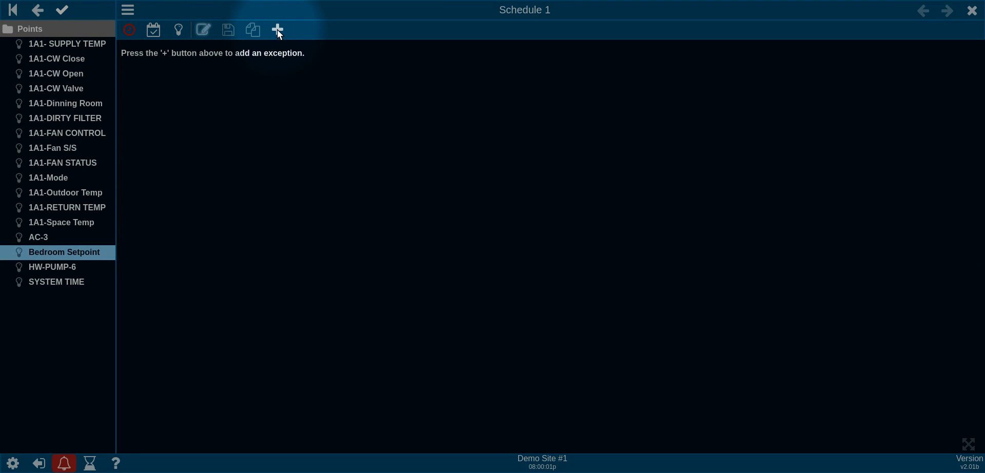
pyautogui.click(277, 29)
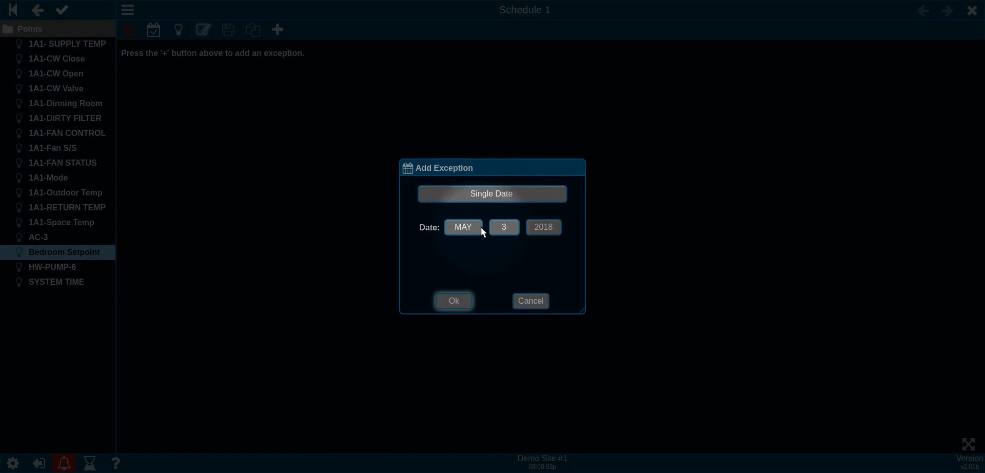
pyautogui.click(505, 227)
pyautogui.click(503, 267)
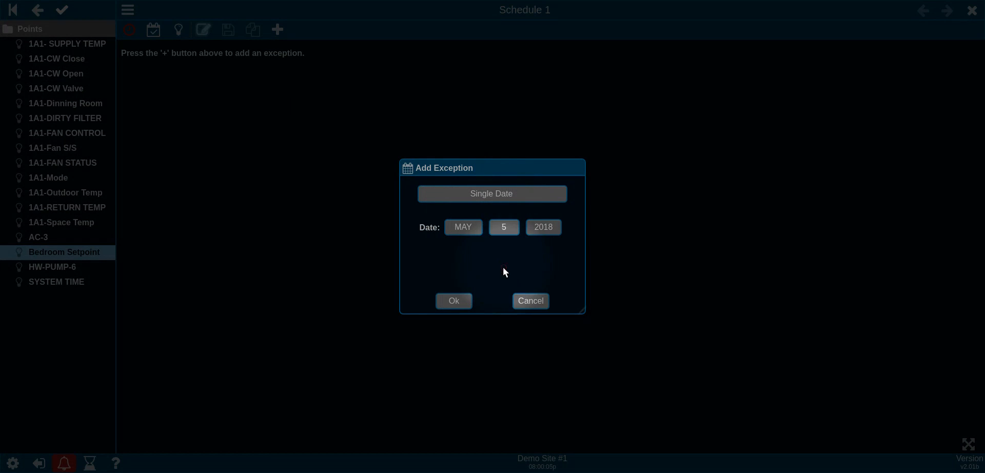
pyautogui.click(454, 299)
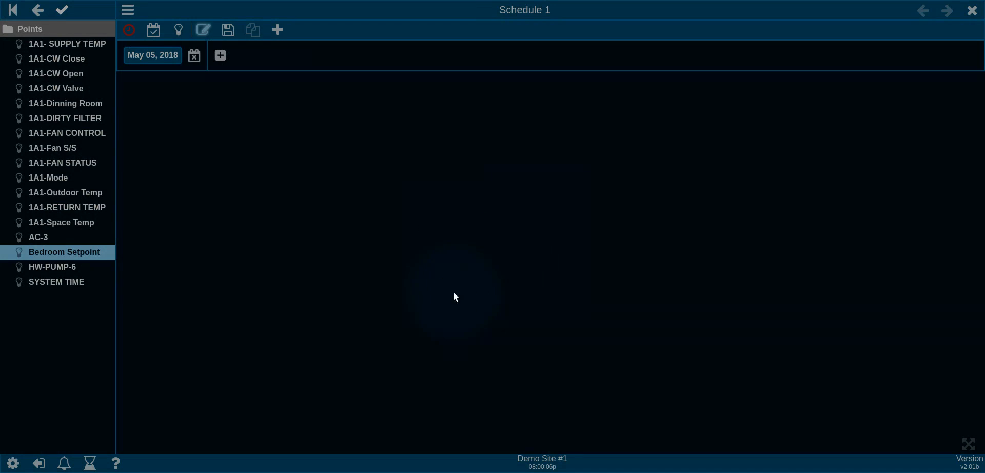
# Step: Give the May 05, 2018 exception an 8:00 AM to 10:00 PM period, save, and exit editing
pyautogui.click(220, 55)
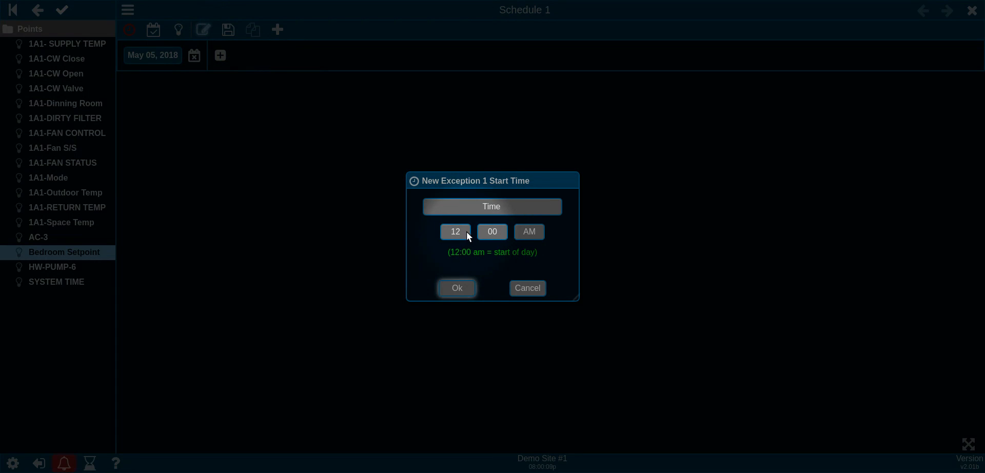
pyautogui.click(461, 233)
pyautogui.click(461, 237)
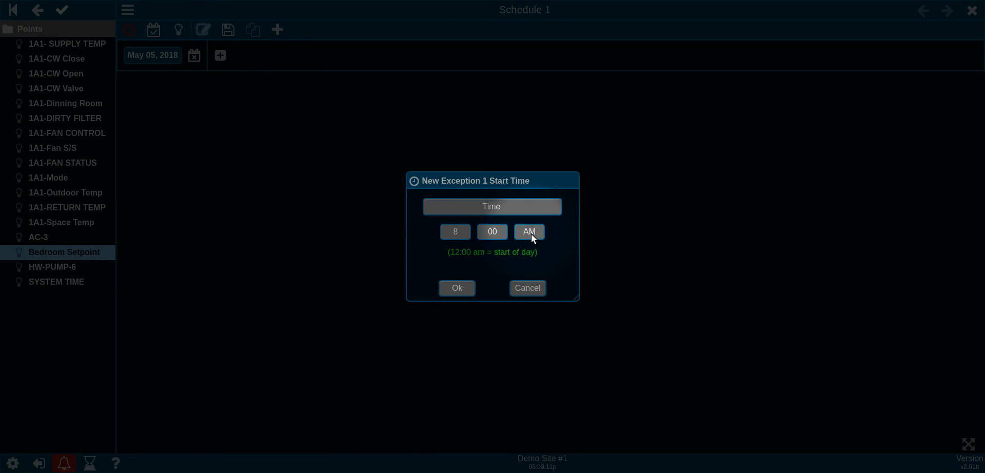
pyautogui.click(463, 286)
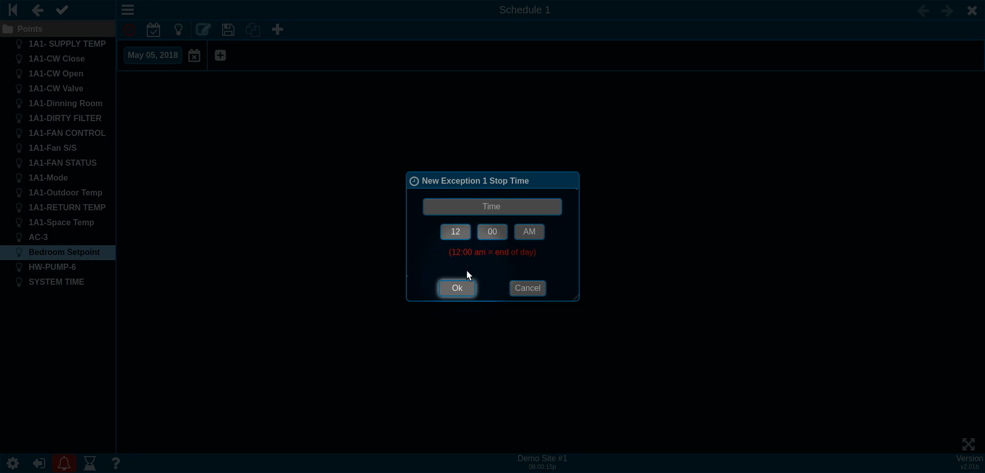
pyautogui.click(460, 235)
pyautogui.click(455, 275)
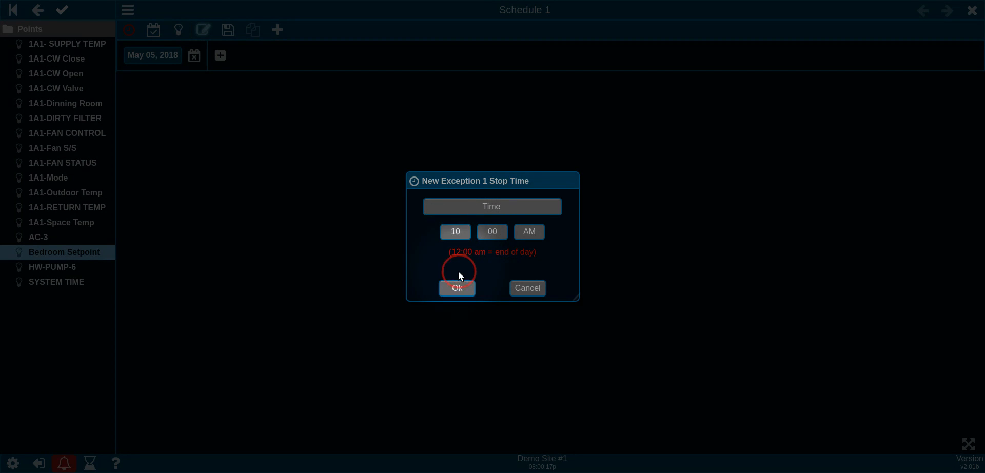
pyautogui.click(522, 230)
pyautogui.click(530, 252)
pyautogui.click(465, 286)
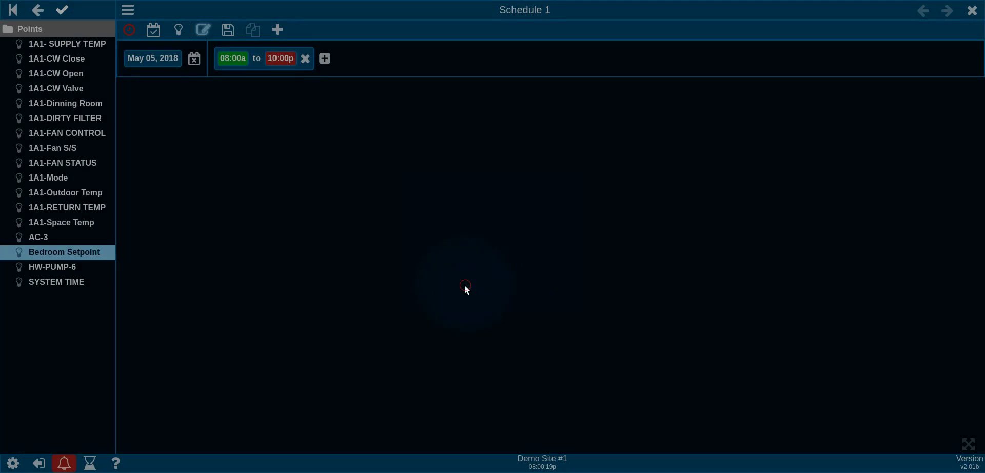
pyautogui.click(228, 30)
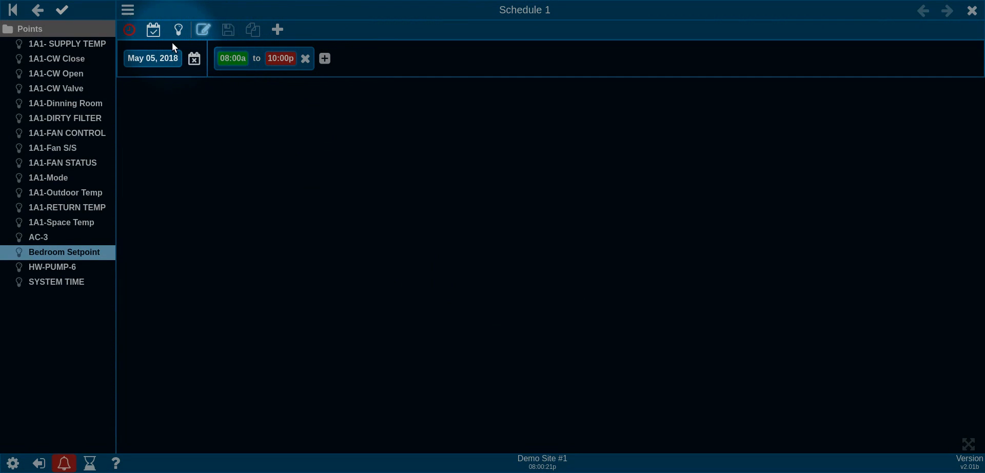
pyautogui.click(204, 30)
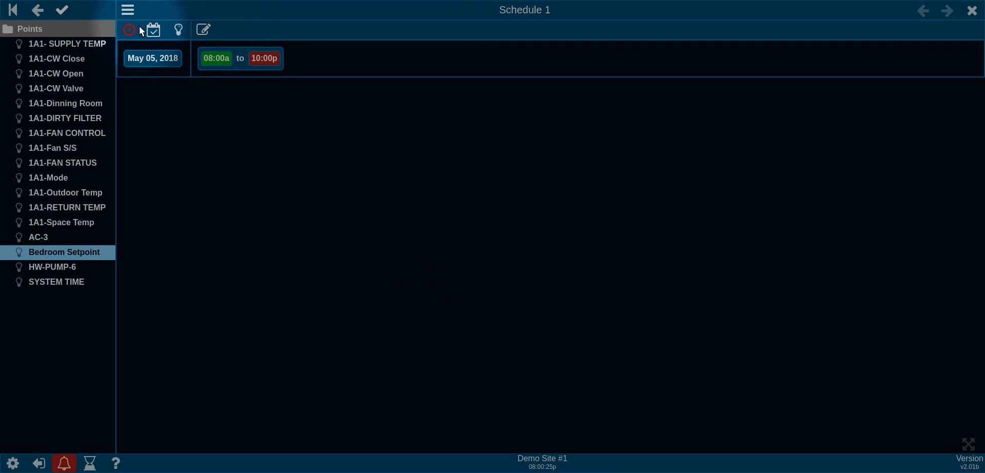
pyautogui.click(132, 29)
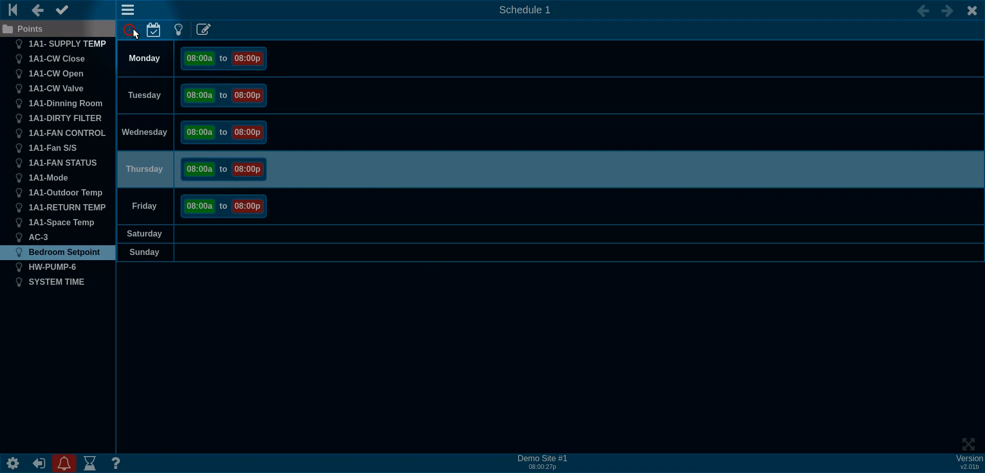
# Step: Review Schedule 1's exception dates and Bedroom Setpoint point settings, then close Schedule 1
pyautogui.click(156, 32)
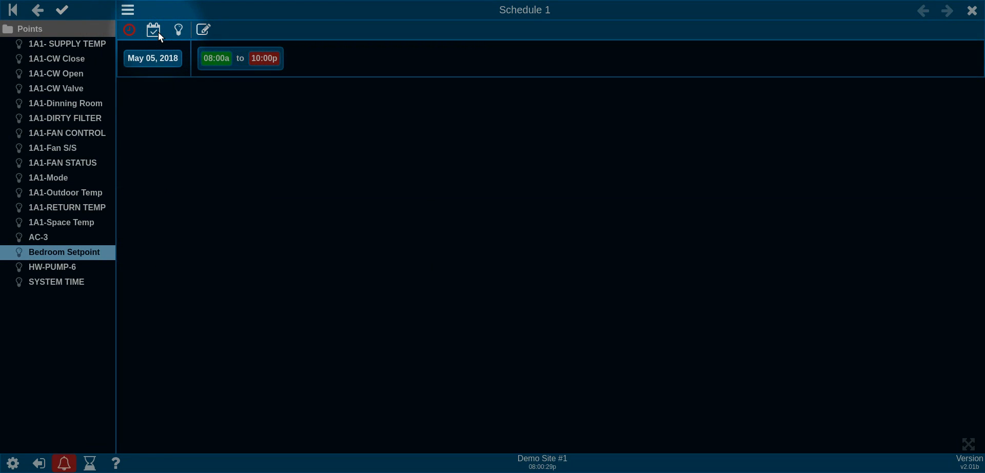
pyautogui.click(180, 31)
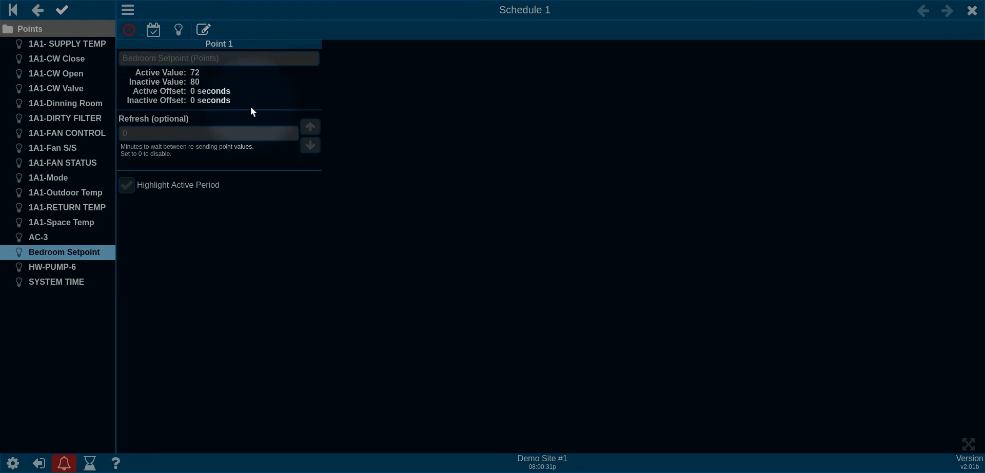
pyautogui.click(203, 29)
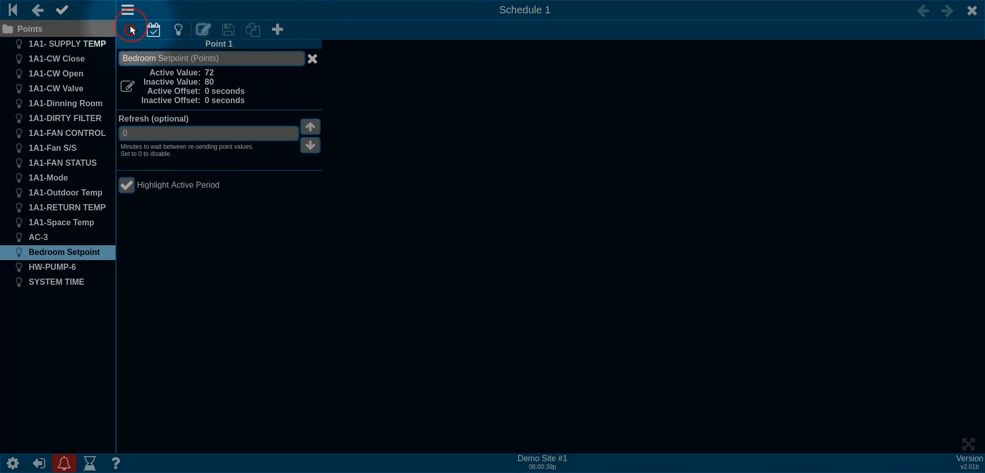
pyautogui.click(153, 29)
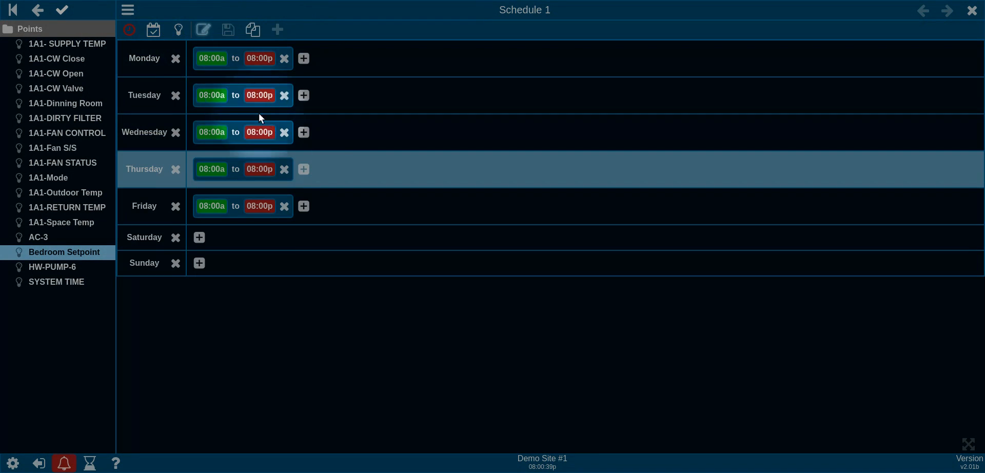
pyautogui.click(157, 29)
pyautogui.click(204, 30)
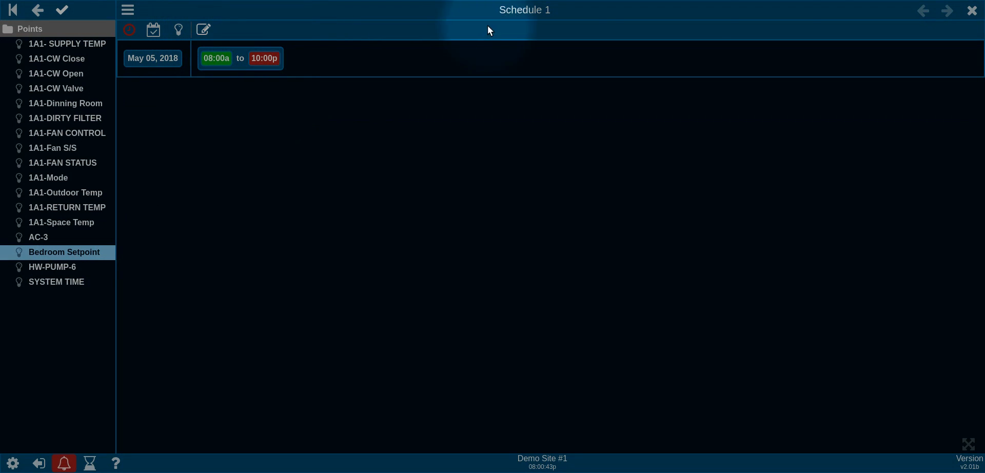
pyautogui.click(973, 10)
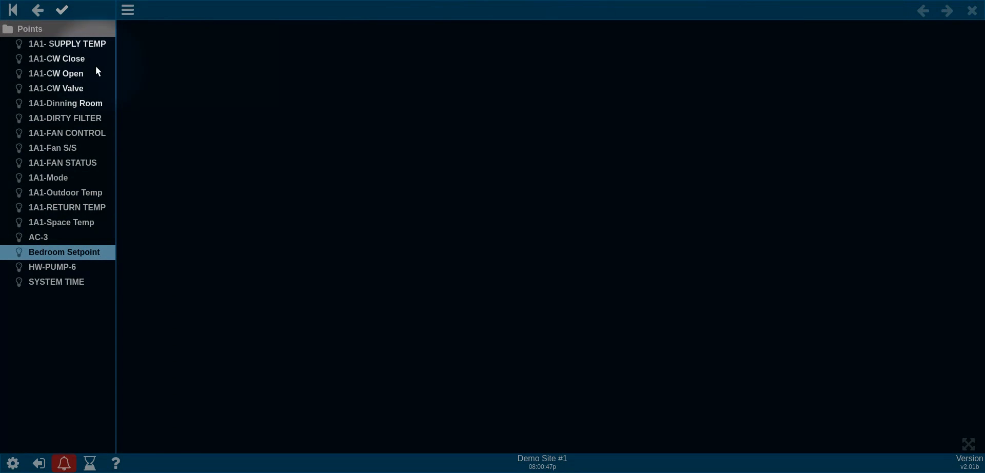
# Step: Add a Schedule 1 ScheduleContainer gadget to Dashboard 1's Horizontal container and exit editing
pyautogui.click(48, 27)
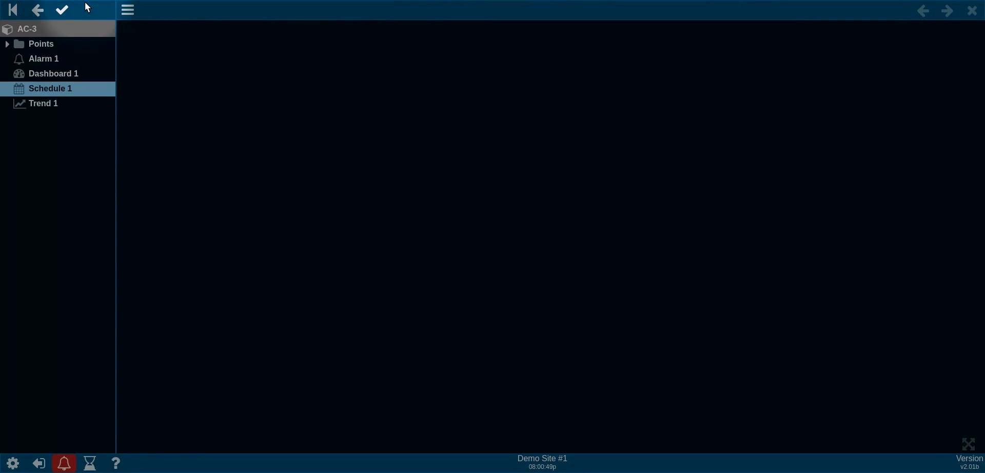
pyautogui.click(69, 74)
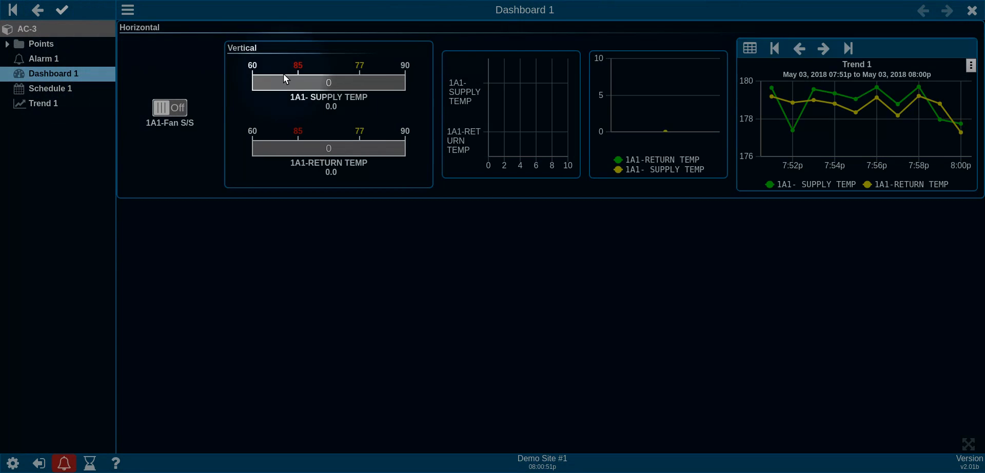
pyautogui.rightClick(155, 81)
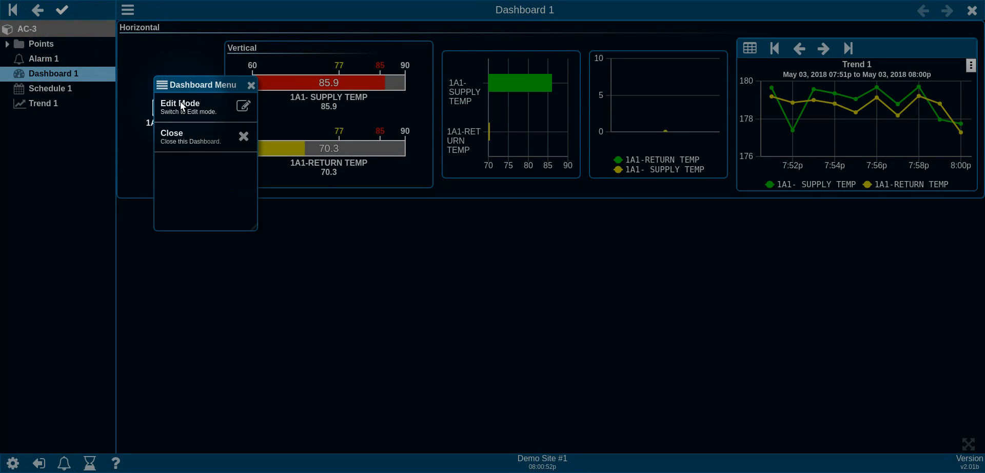
pyautogui.click(178, 100)
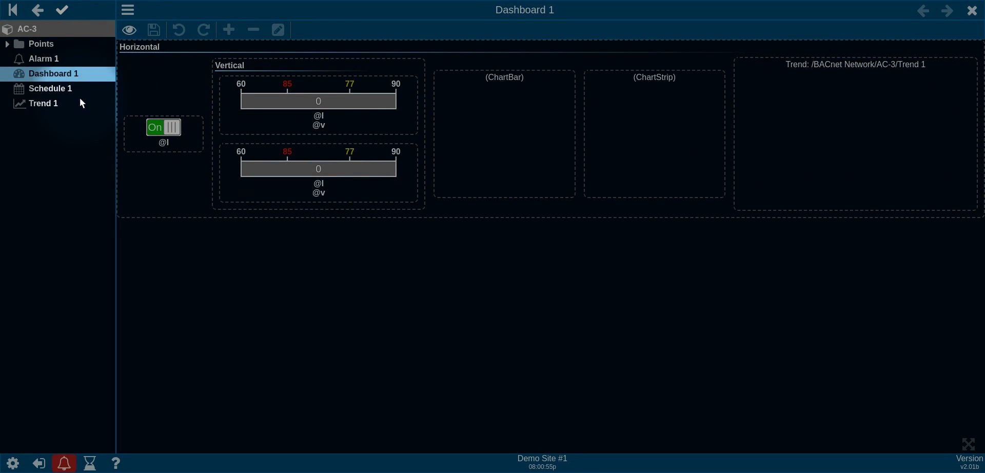
pyautogui.click(92, 103)
pyautogui.moveTo(94, 111); pyautogui.dragTo(138, 136)
pyautogui.scroll(-3, 467, 254)
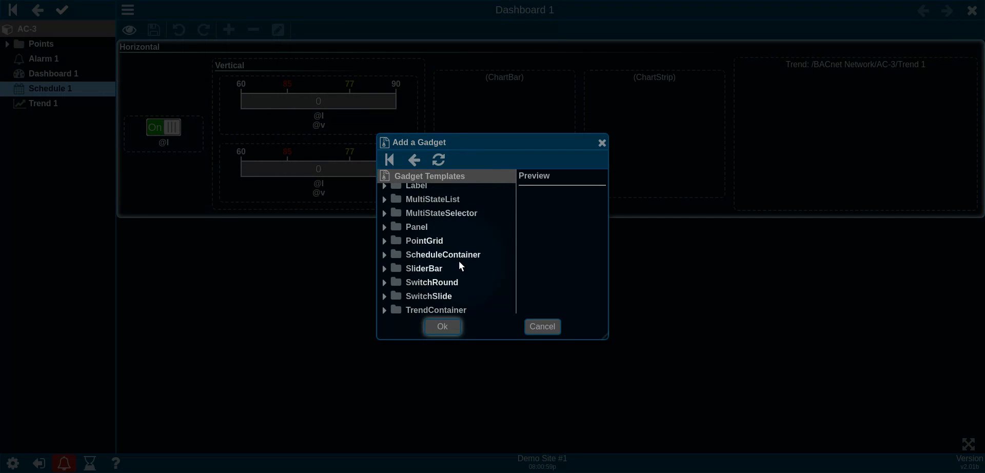
pyautogui.doubleClick(396, 255)
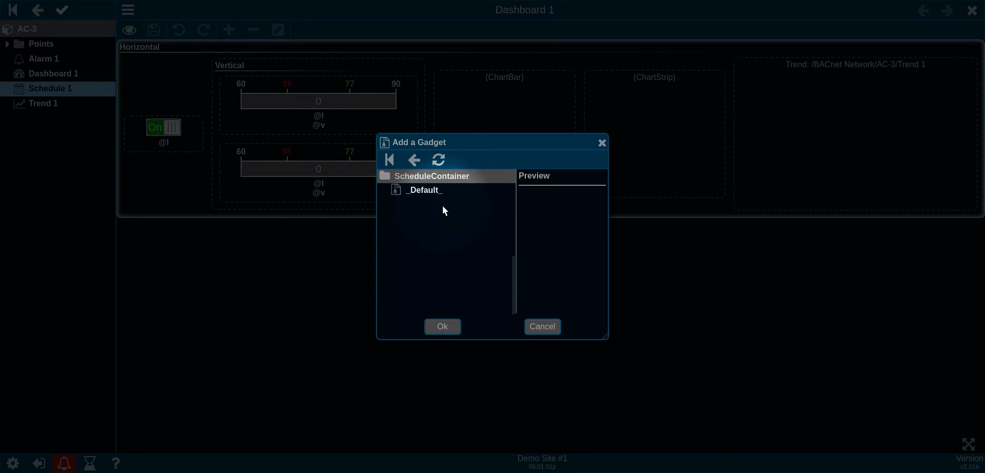
pyautogui.click(440, 324)
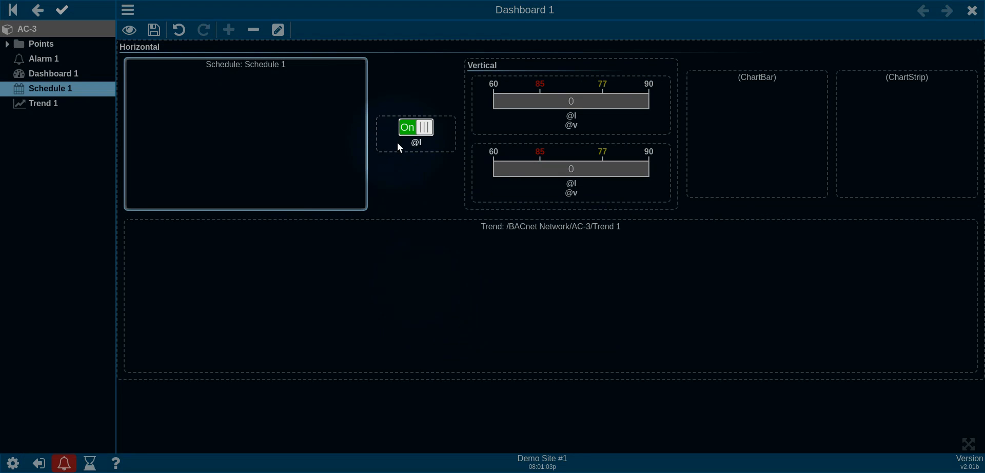
pyautogui.click(129, 30)
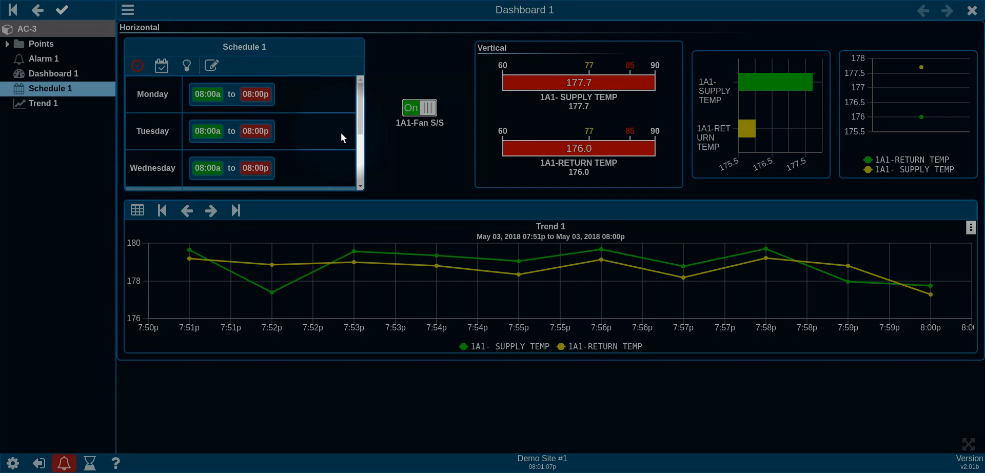
# Step: Scroll through the Schedule 1 gadget's weekday 08:00a–08:00p periods, then close Dashboard 1
pyautogui.scroll(-3, 302, 140)
pyautogui.scroll(2, 304, 142)
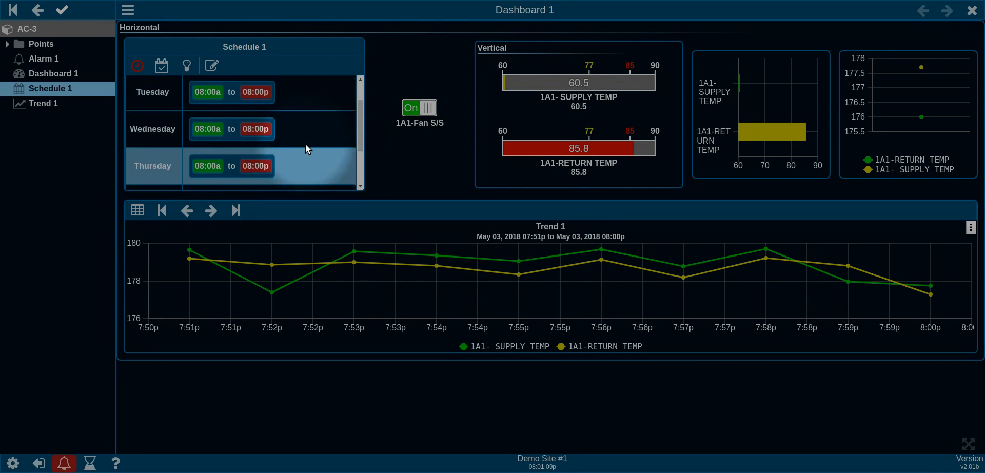
pyautogui.scroll(1, 305, 144)
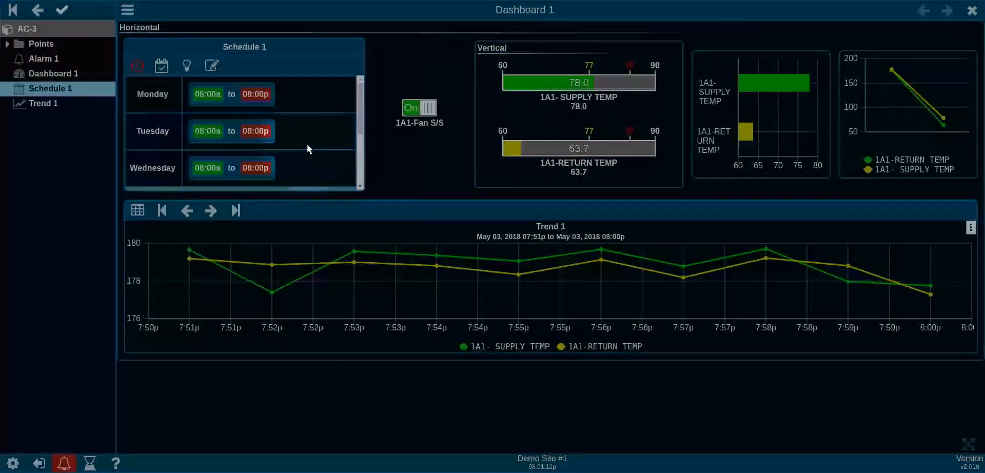
pyautogui.scroll(-3, 307, 144)
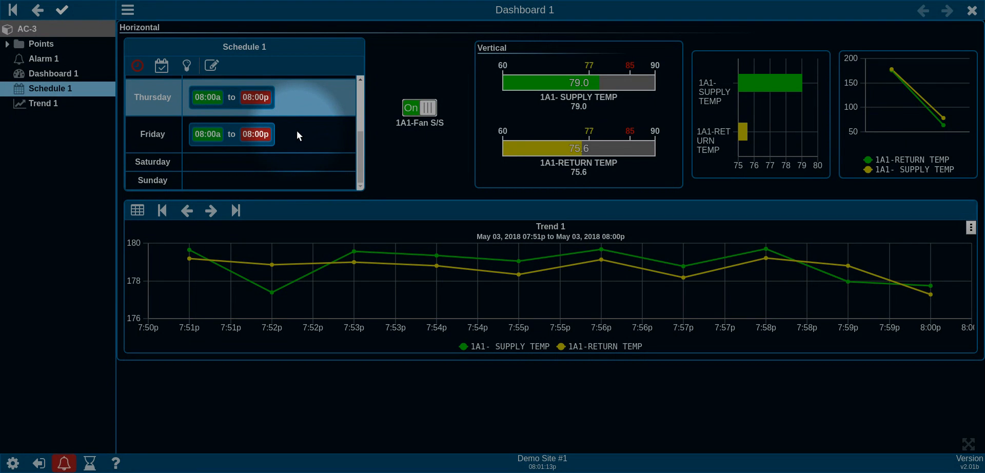
pyautogui.click(973, 11)
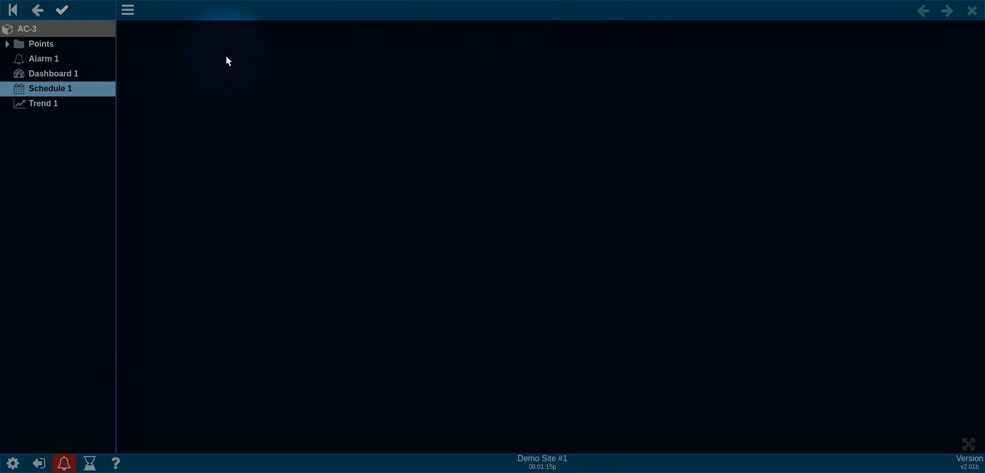
# Step: Check Alarm 1 and the active alarm log, then bring up AC-3's item options
pyautogui.click(48, 61)
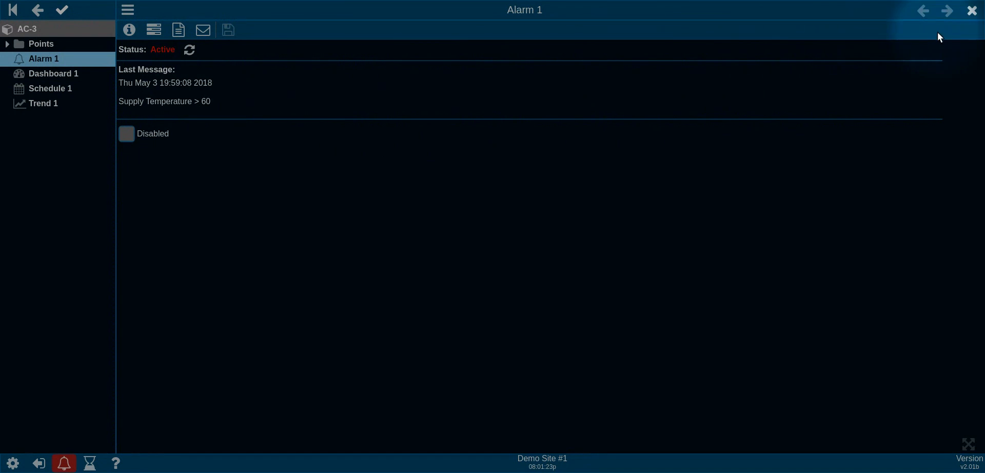
pyautogui.click(972, 10)
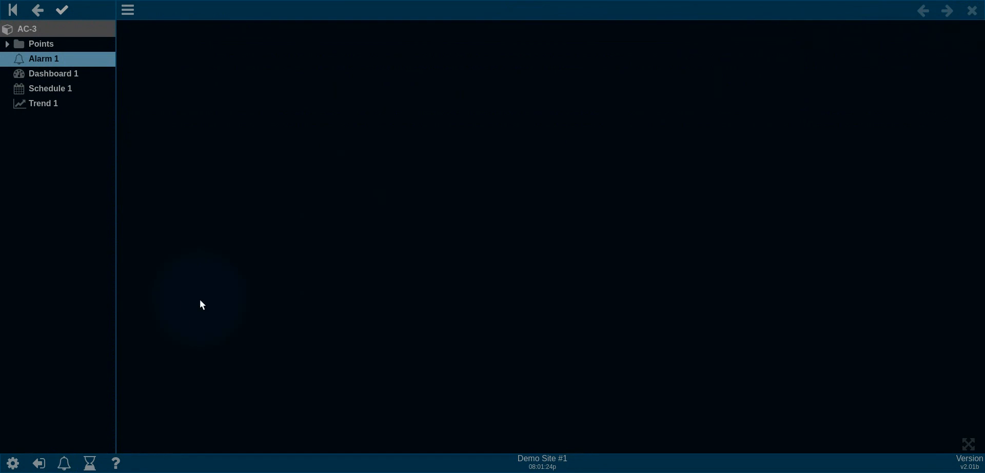
pyautogui.click(65, 465)
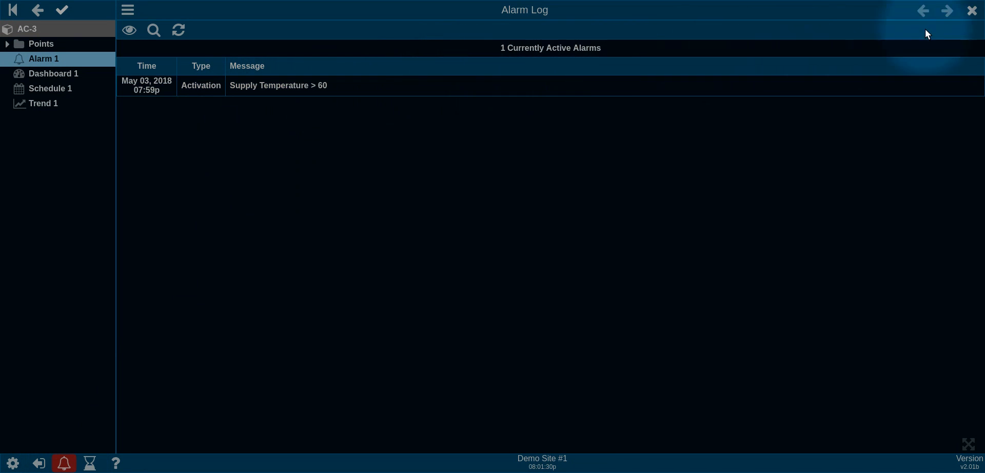
pyautogui.click(972, 10)
pyautogui.rightClick(46, 129)
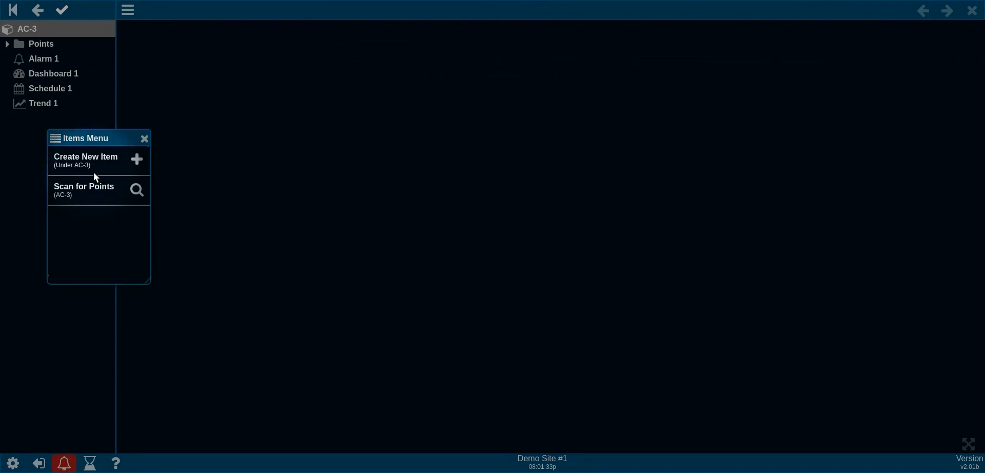
# Step: Create a New Runtime item under AC-3 labelled Runtime 1 and open its status page
pyautogui.click(102, 159)
pyautogui.scroll(-2, 107, 212)
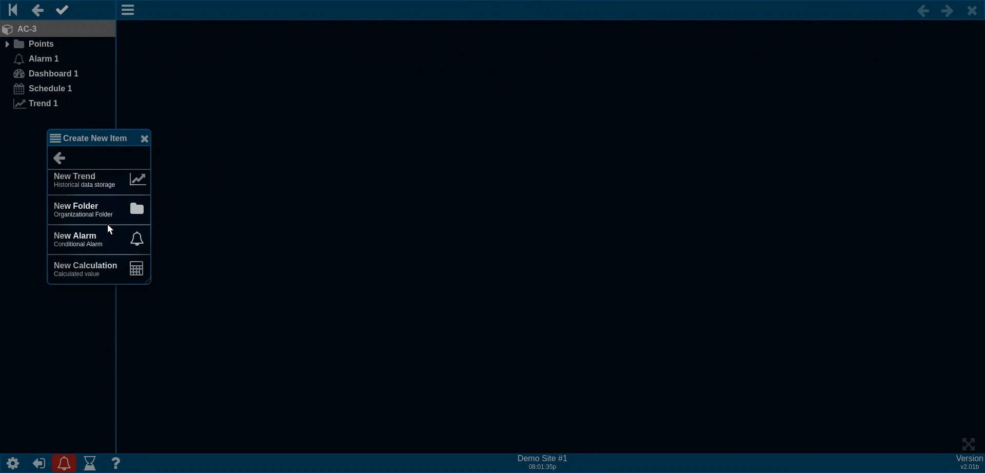
pyautogui.scroll(-1, 109, 245)
pyautogui.click(103, 253)
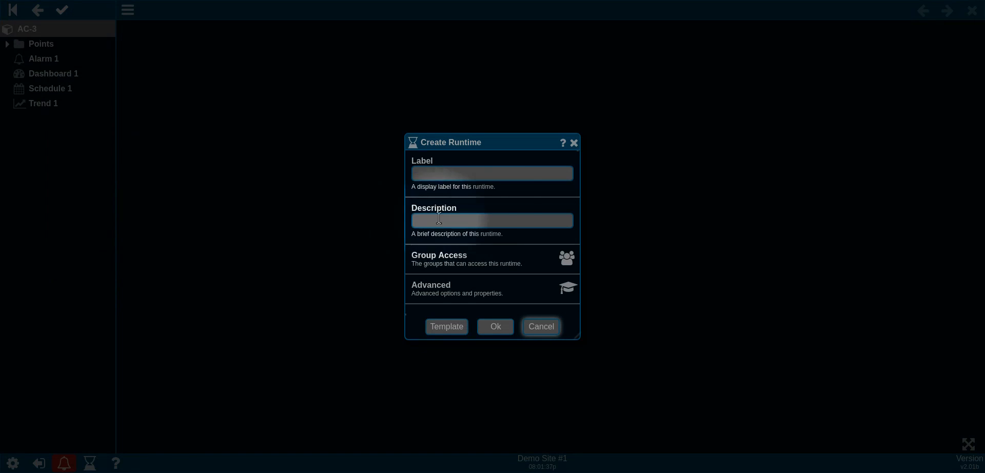
pyautogui.click(485, 175)
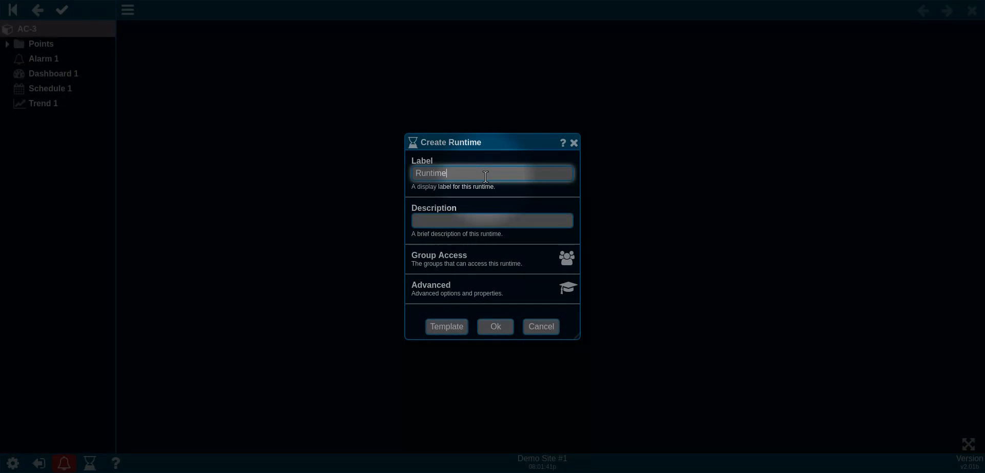
pyautogui.click(491, 327)
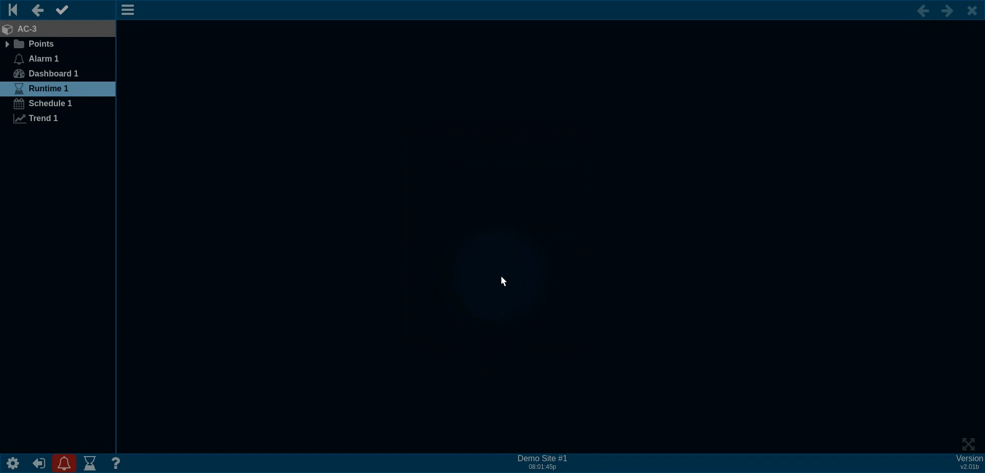
pyautogui.click(99, 89)
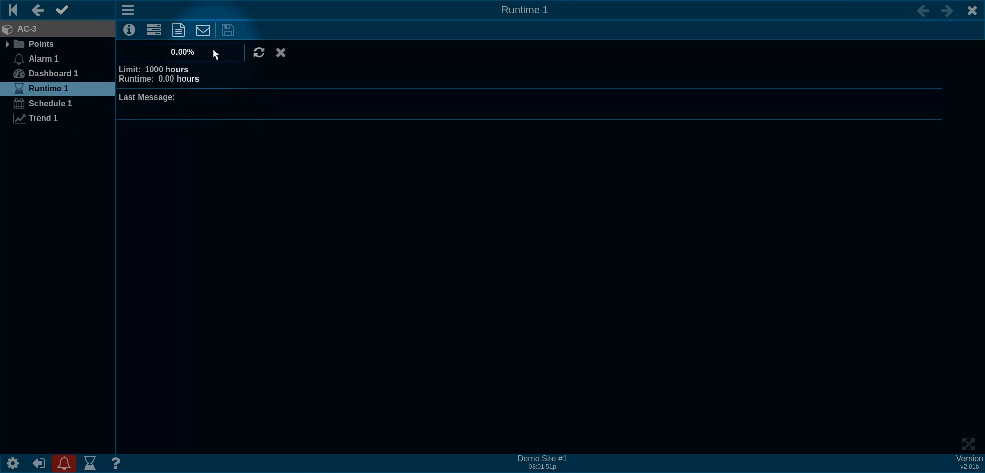
# Step: Make Runtime 1 accumulate only while 1A1-FAN STATUS equals 1: On, keeping the 1000-hour limit
pyautogui.click(160, 30)
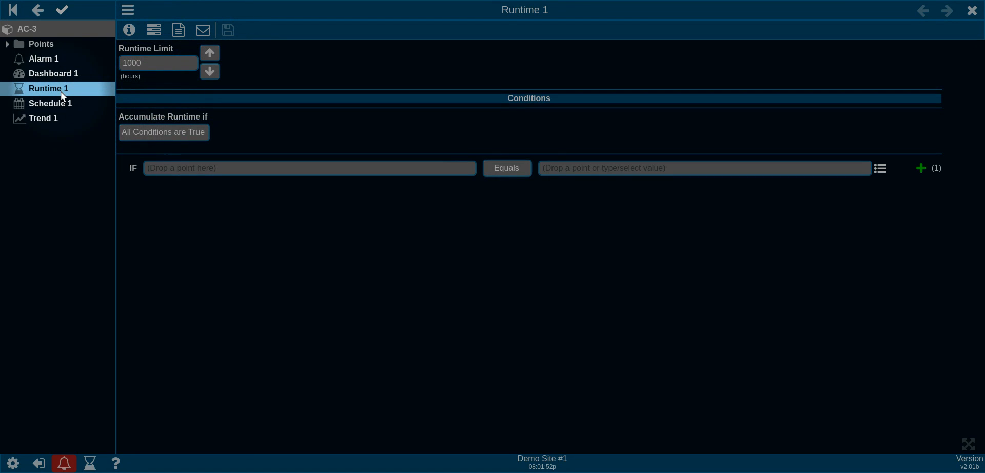
pyautogui.click(57, 45)
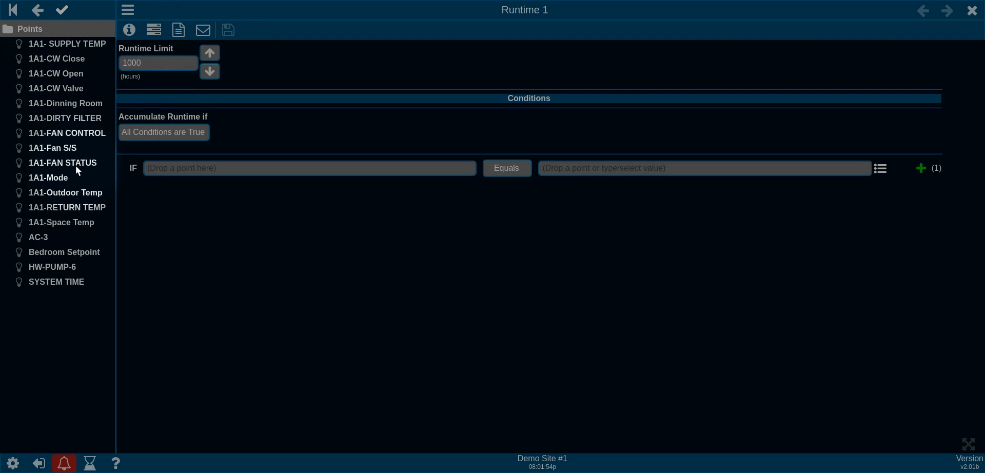
pyautogui.moveTo(72, 163); pyautogui.dragTo(255, 165)
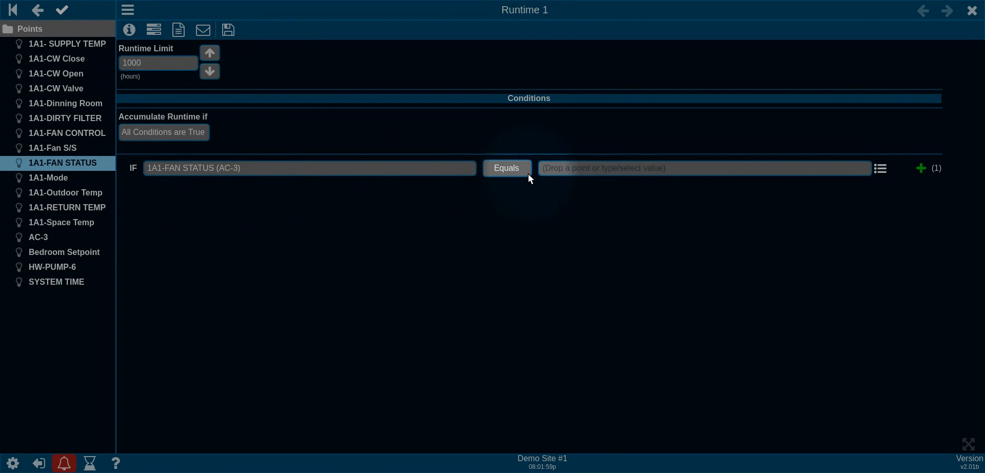
pyautogui.click(882, 169)
pyautogui.click(504, 228)
pyautogui.click(498, 246)
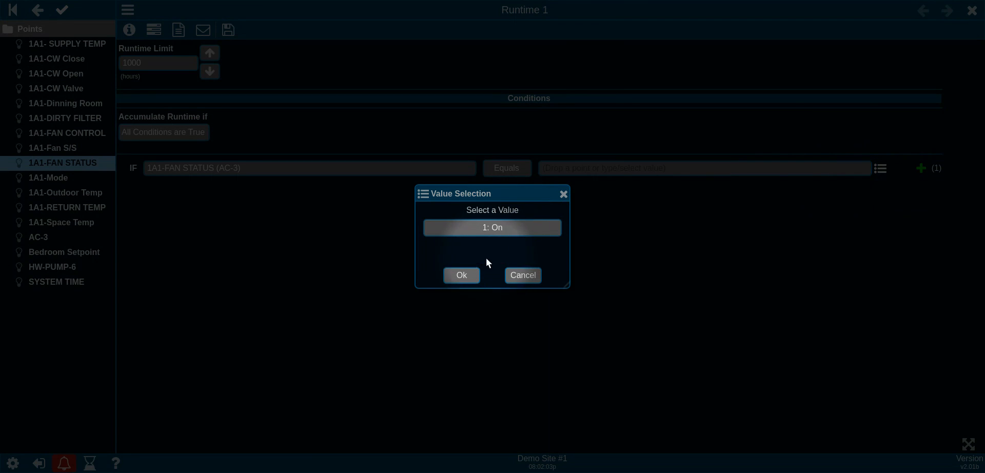
pyautogui.click(461, 275)
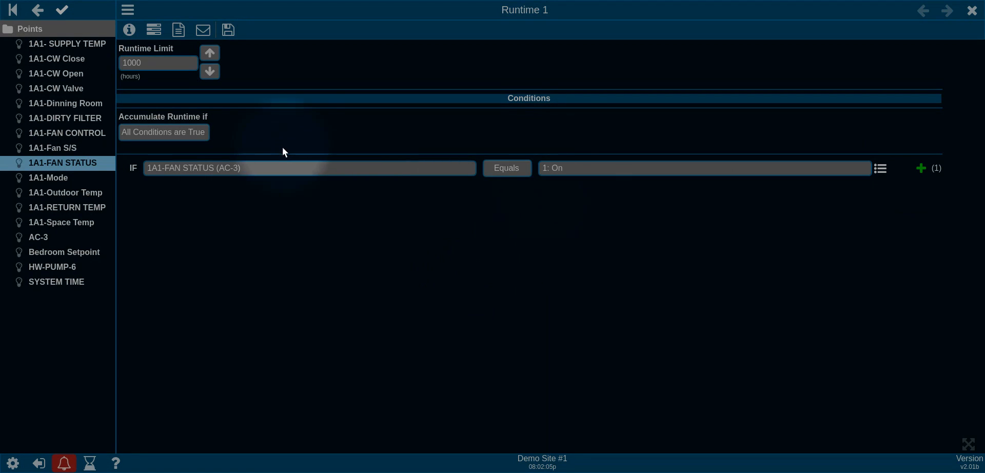
pyautogui.doubleClick(167, 63)
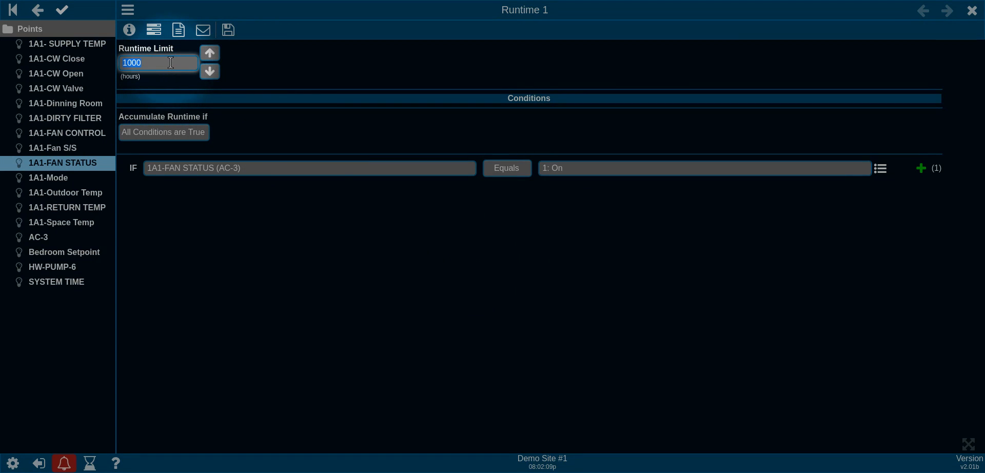
pyautogui.click(176, 31)
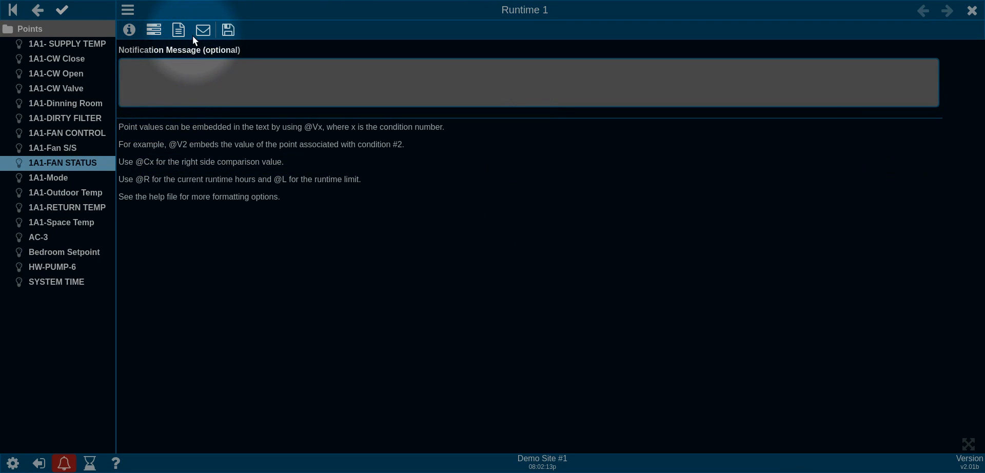
# Step: Have Runtime 1 e-mail the Administrators group and save its settings
pyautogui.click(180, 70)
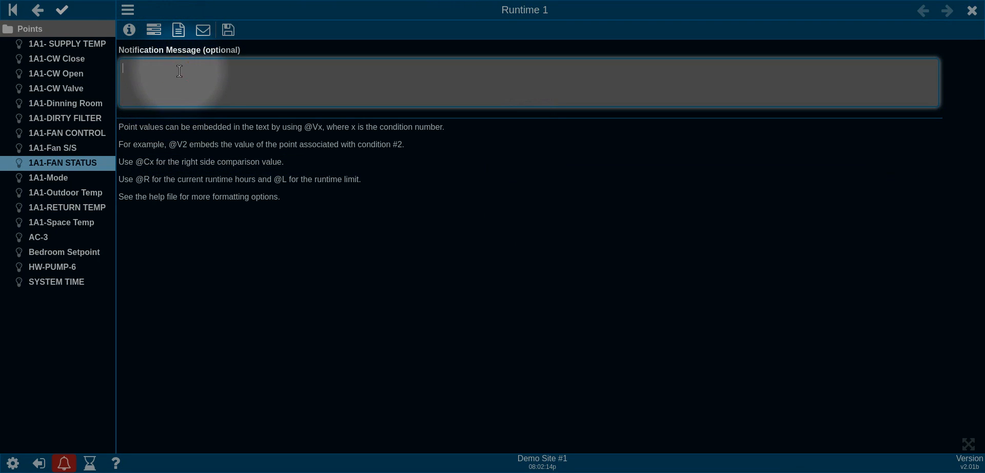
pyautogui.click(197, 30)
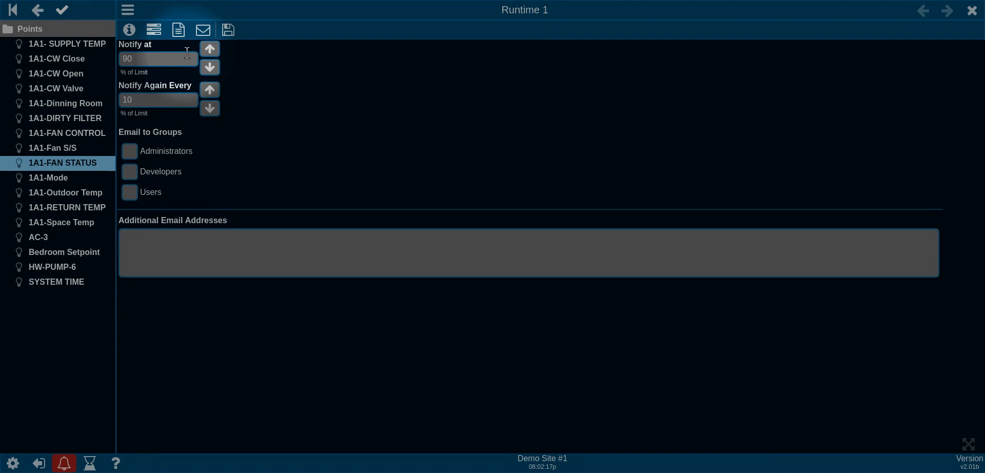
pyautogui.click(135, 150)
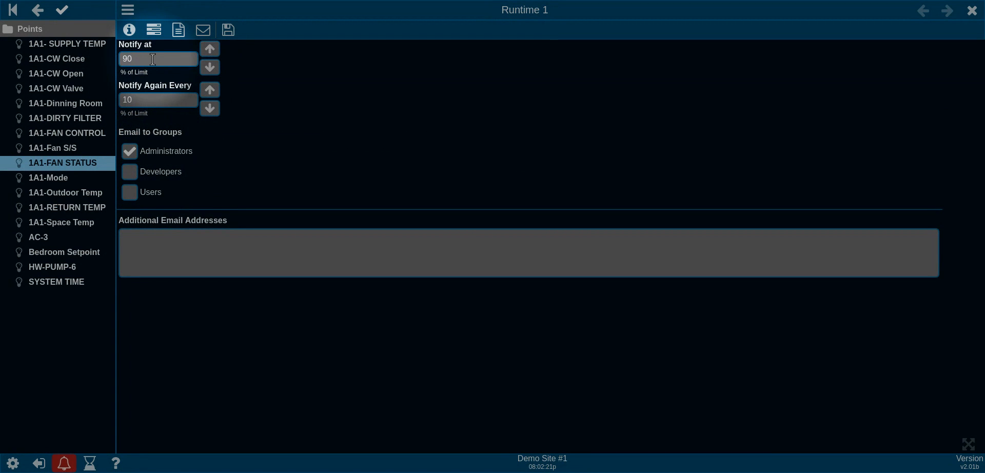
pyautogui.click(229, 30)
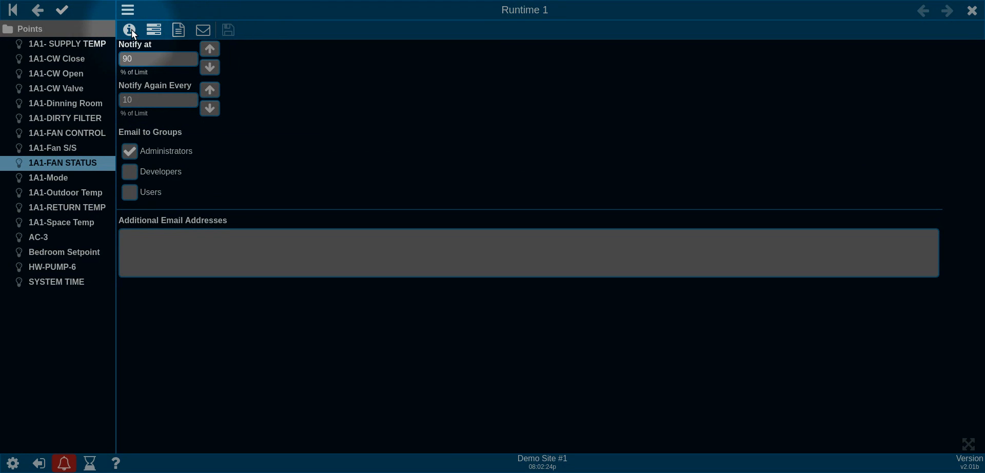
# Step: Return to Runtime 1's status overview and refresh its accumulated runtime
pyautogui.click(132, 29)
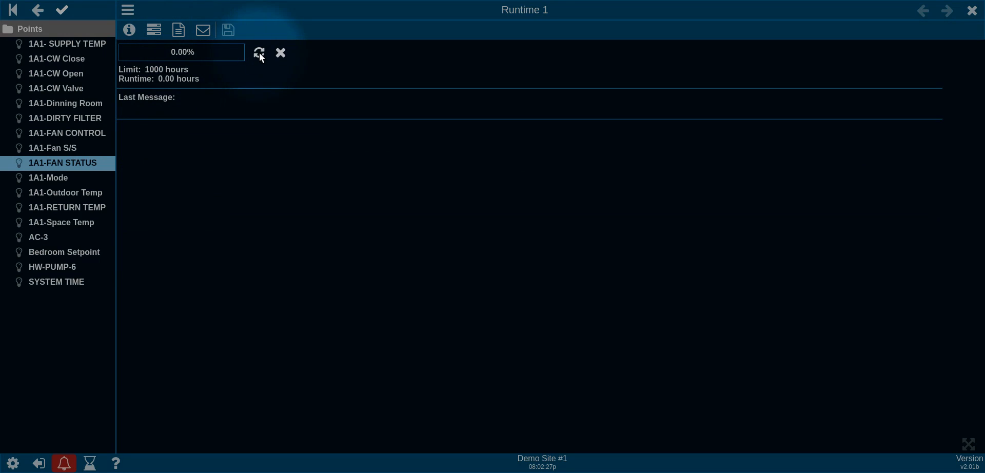
pyautogui.click(259, 54)
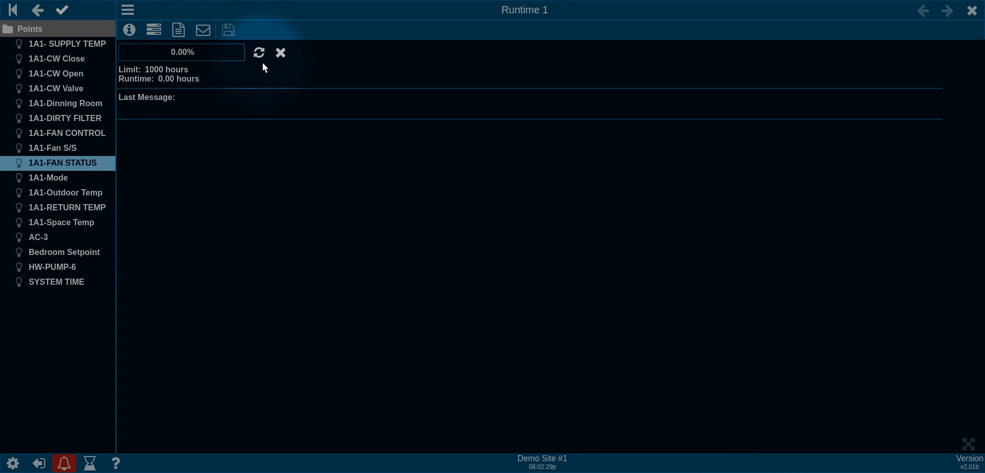
pyautogui.click(259, 54)
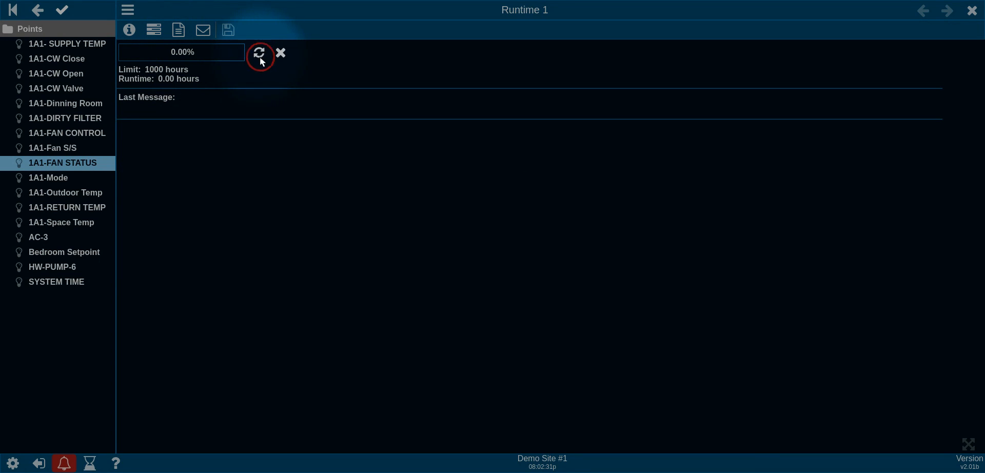
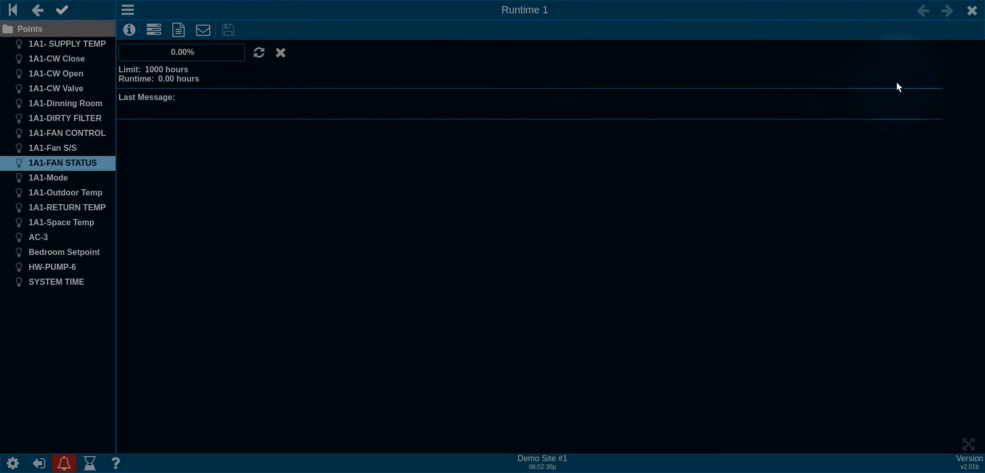
# Step: Close the Runtime 1 panel so only the Points list remains
pyautogui.click(973, 11)
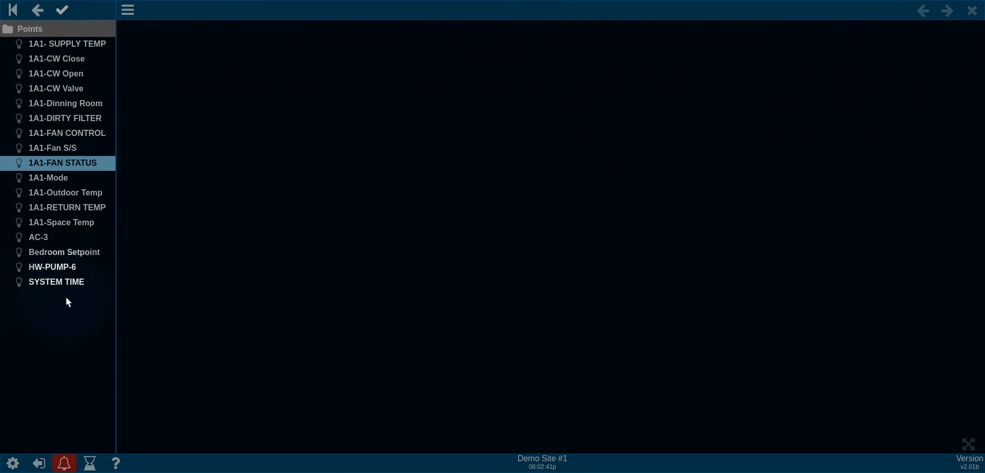
# Step: Add a New Calculation item under Points, keep the label Calculation 1, and open its editor
pyautogui.rightClick(31, 308)
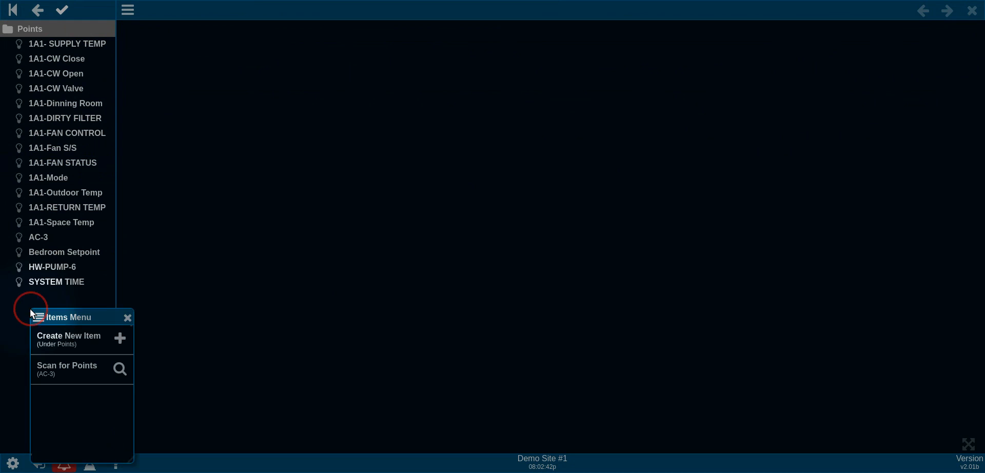
pyautogui.click(87, 339)
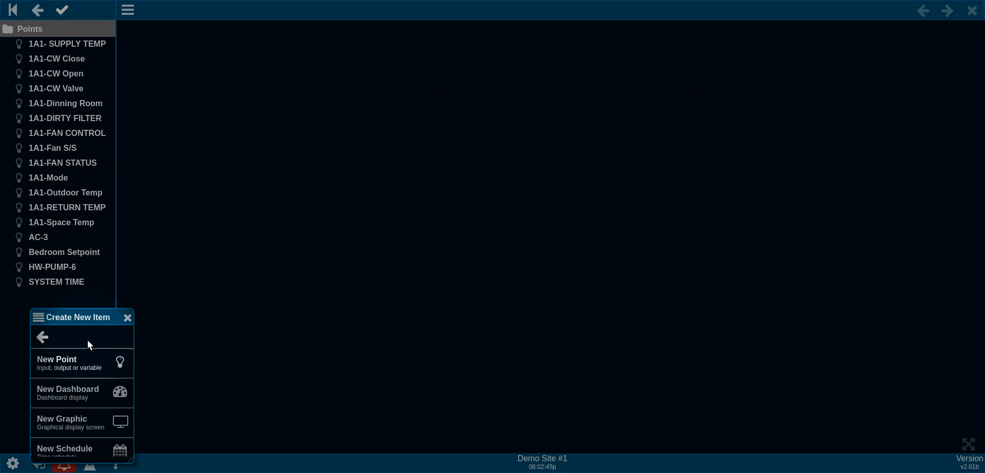
pyautogui.scroll(-4, 82, 426)
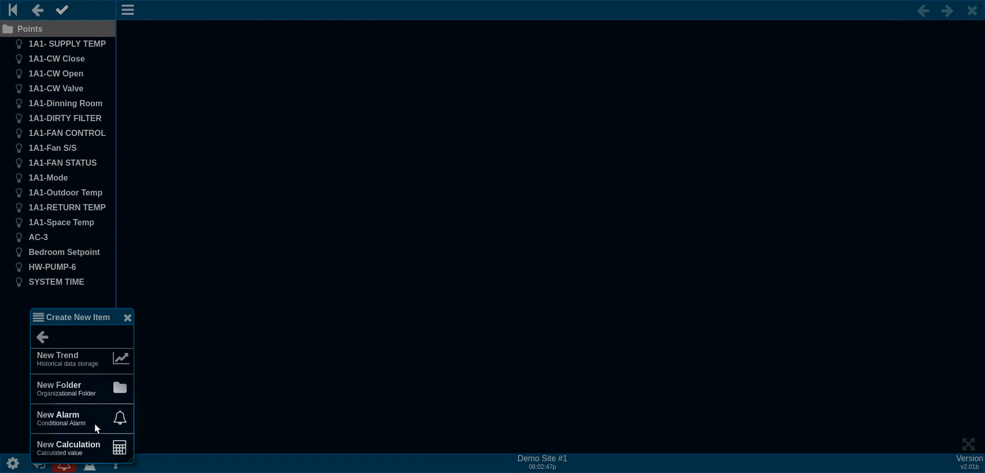
pyautogui.click(92, 450)
pyautogui.click(471, 173)
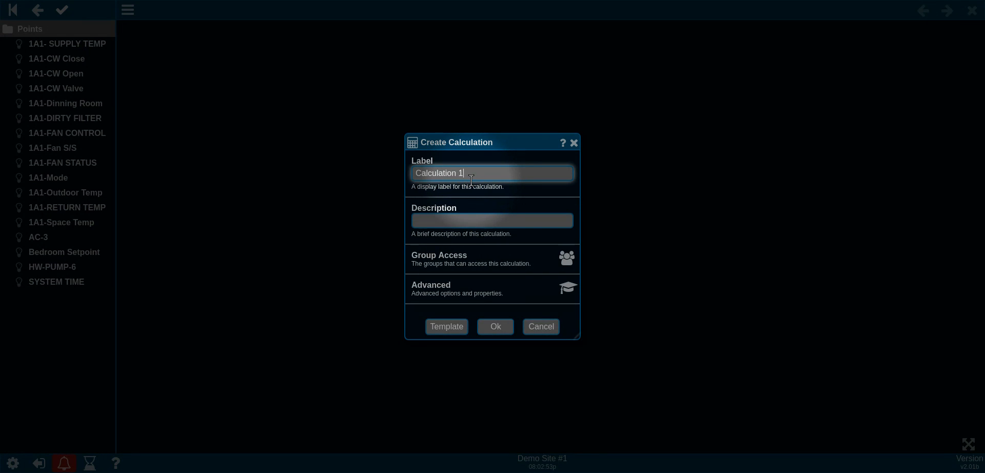
pyautogui.click(497, 327)
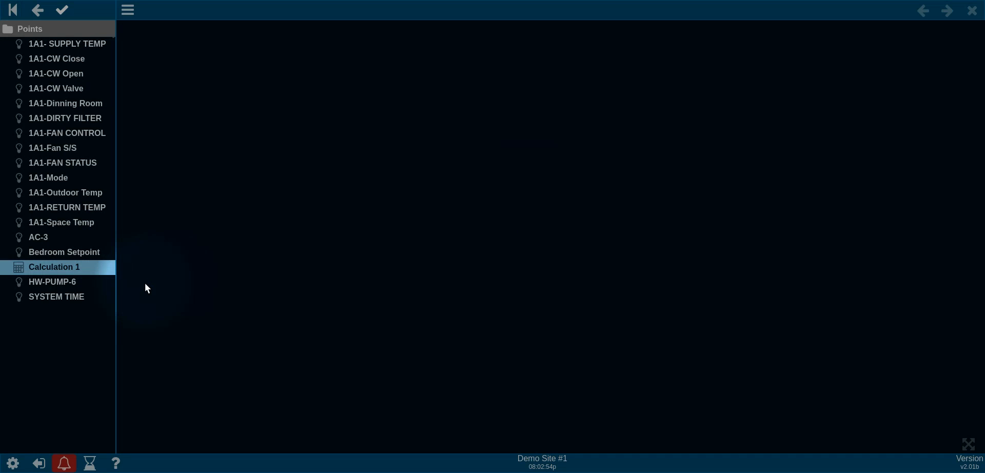
pyautogui.click(42, 266)
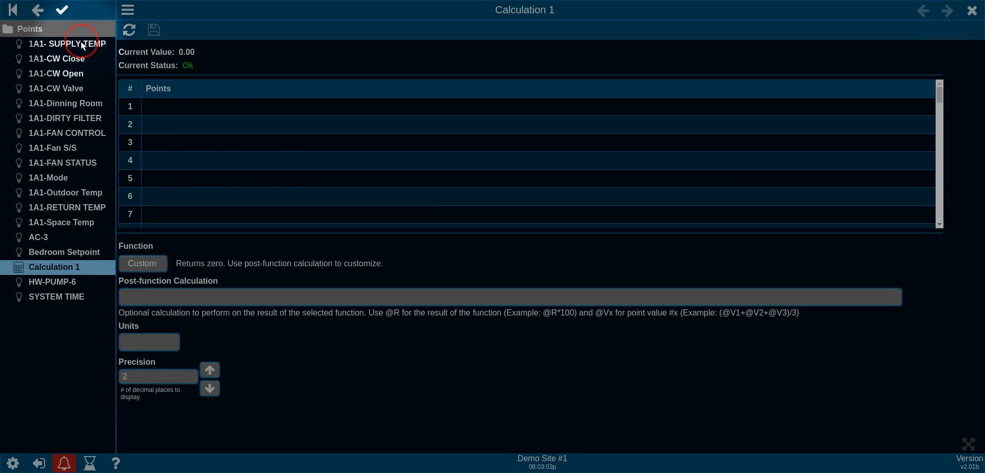
# Step: Feed 1A1- SUPPLY TEMP into Calculation 1 with the F to C function, then save and close
pyautogui.moveTo(81, 43); pyautogui.dragTo(211, 109)
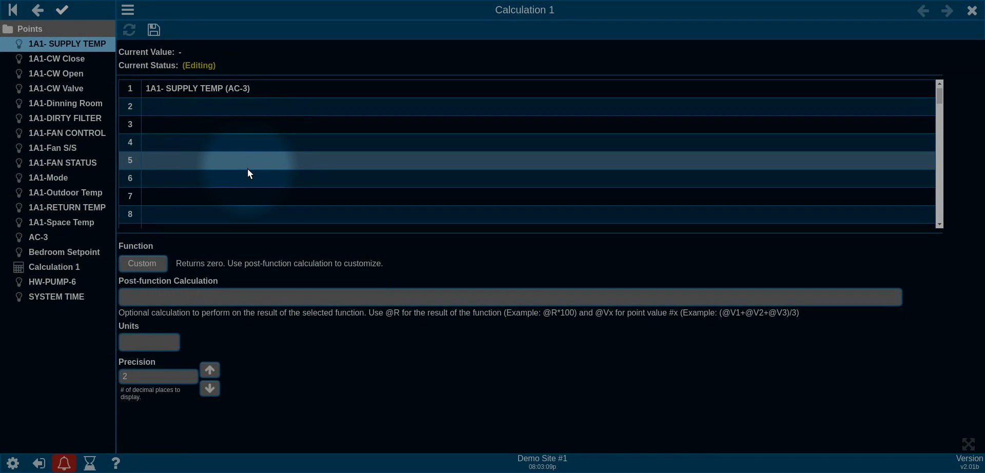
pyautogui.click(95, 45)
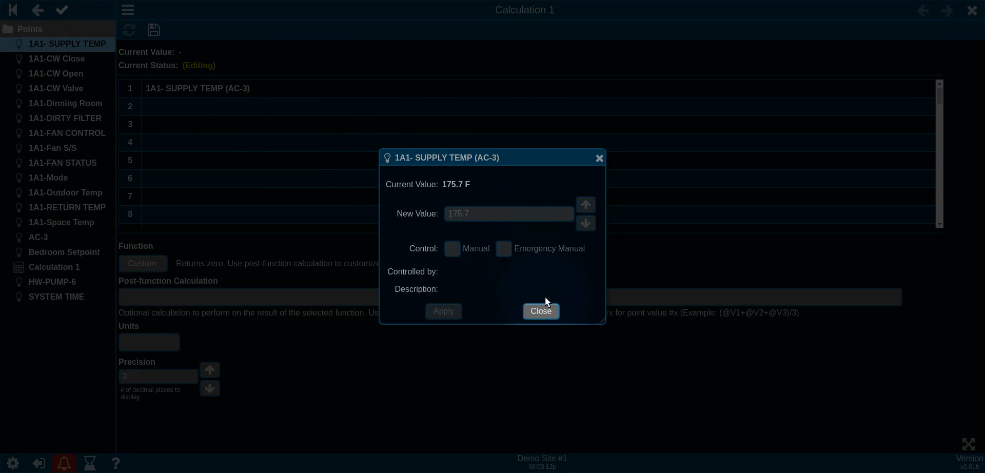
pyautogui.click(542, 312)
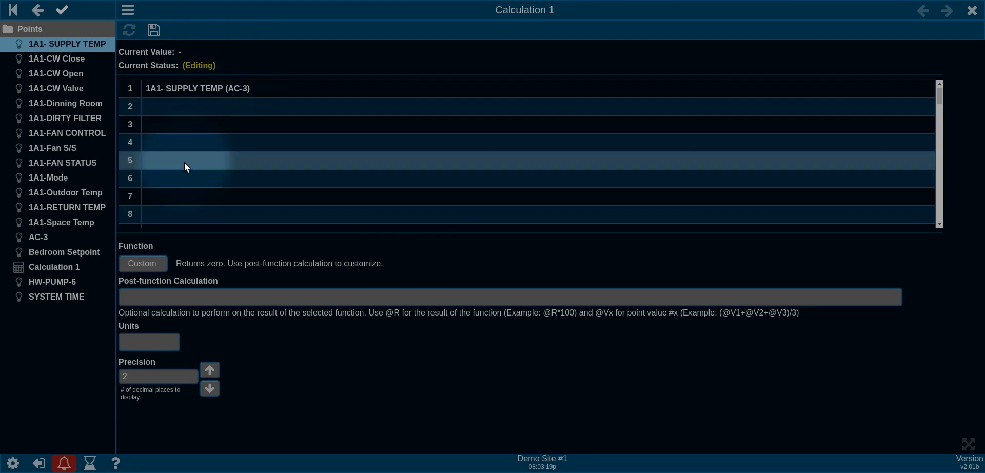
pyautogui.click(154, 265)
pyautogui.scroll(-3, 152, 315)
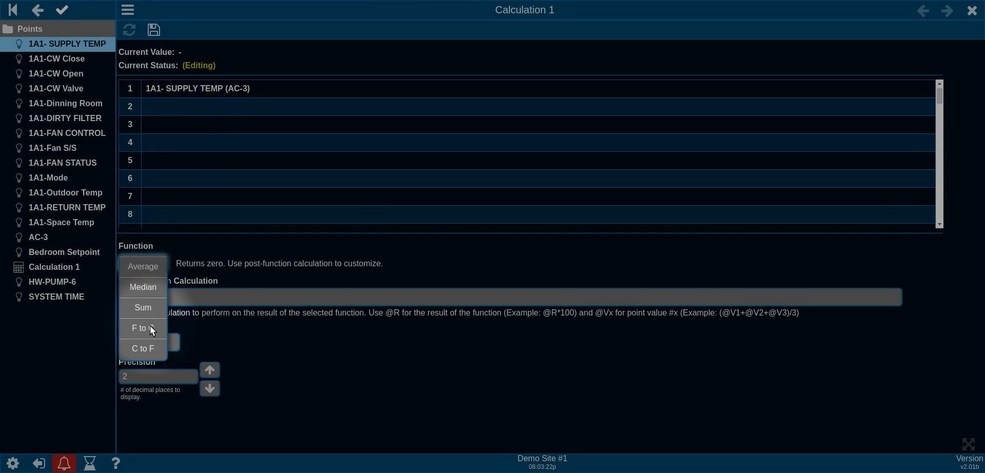
pyautogui.click(152, 331)
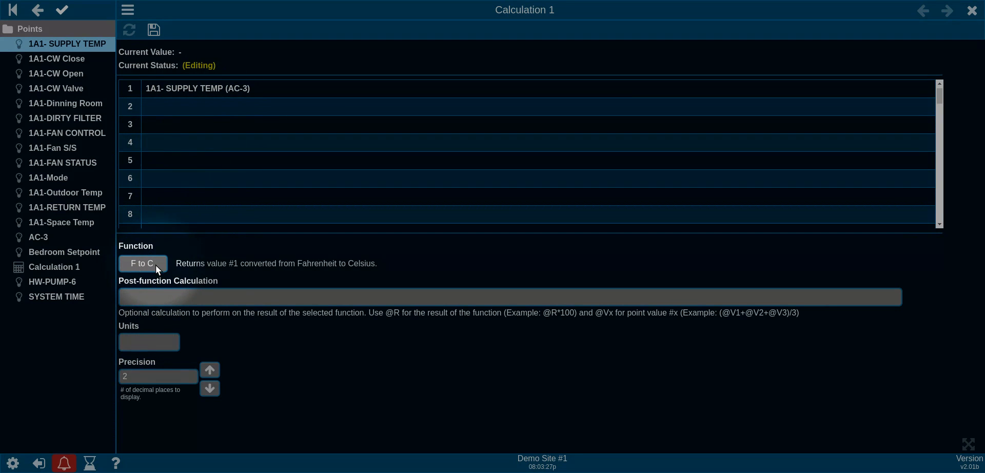
pyautogui.click(152, 31)
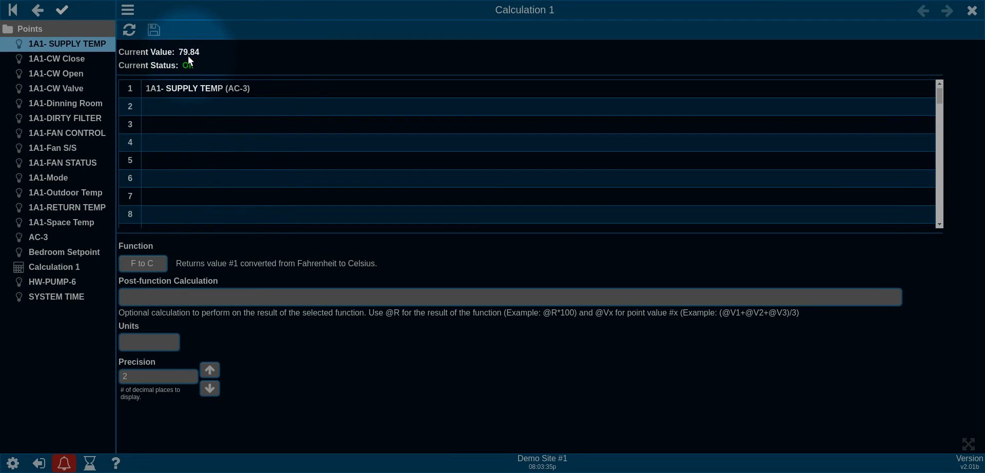
pyautogui.click(973, 11)
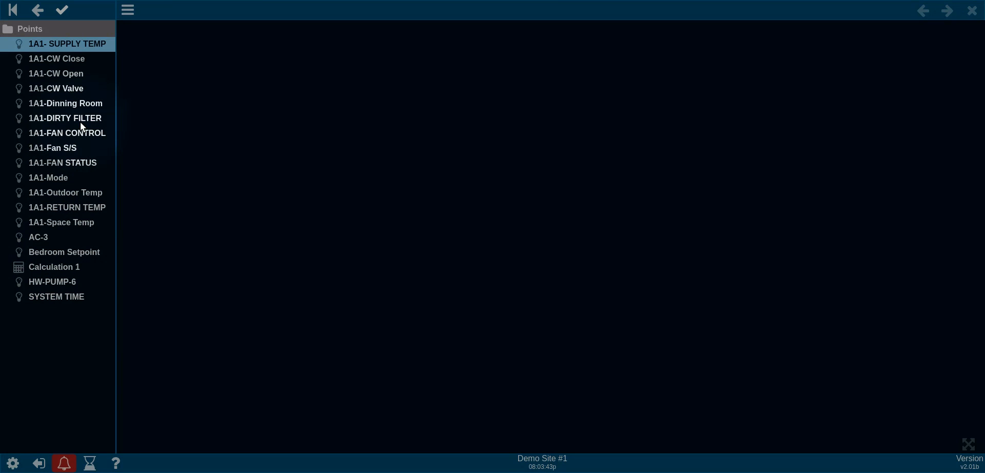
# Step: Edit Calculation 1's properties and change its label to 'Supply Temp C'
pyautogui.rightClick(37, 269)
pyautogui.click(89, 295)
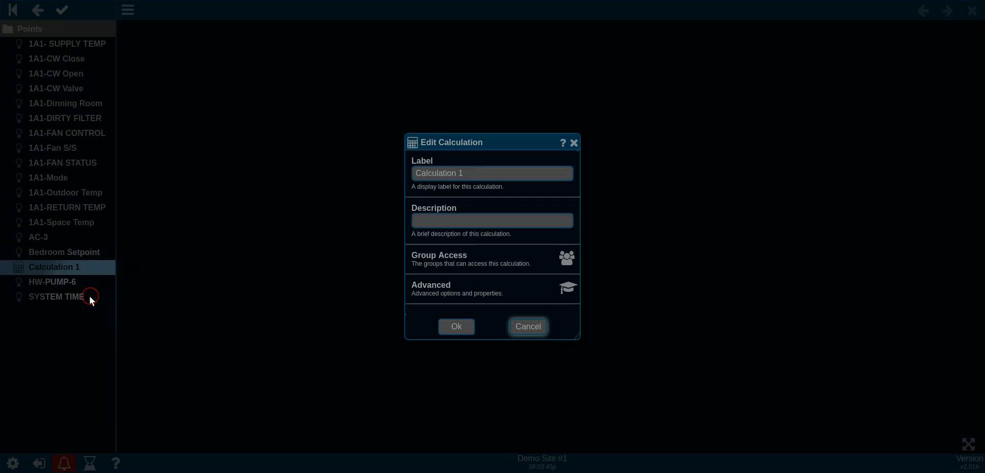
pyautogui.click(478, 175)
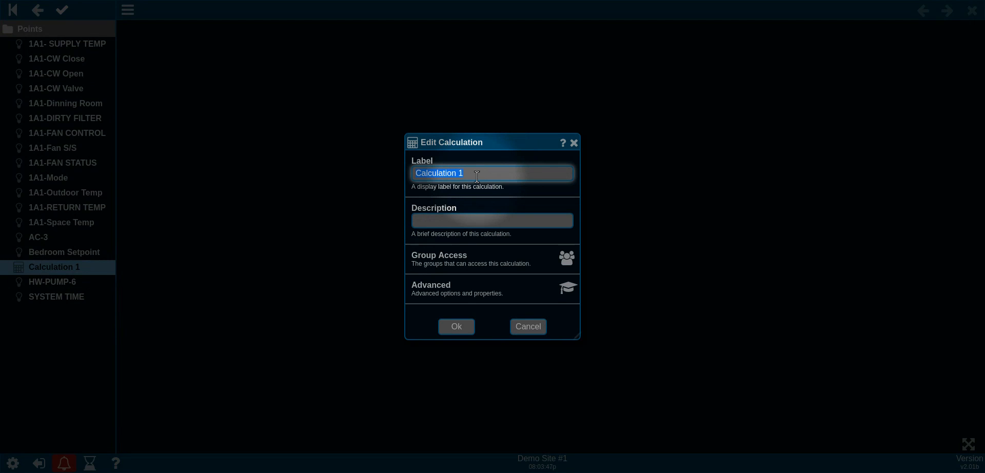
pyautogui.write('Supply Temp C')
pyautogui.click(456, 326)
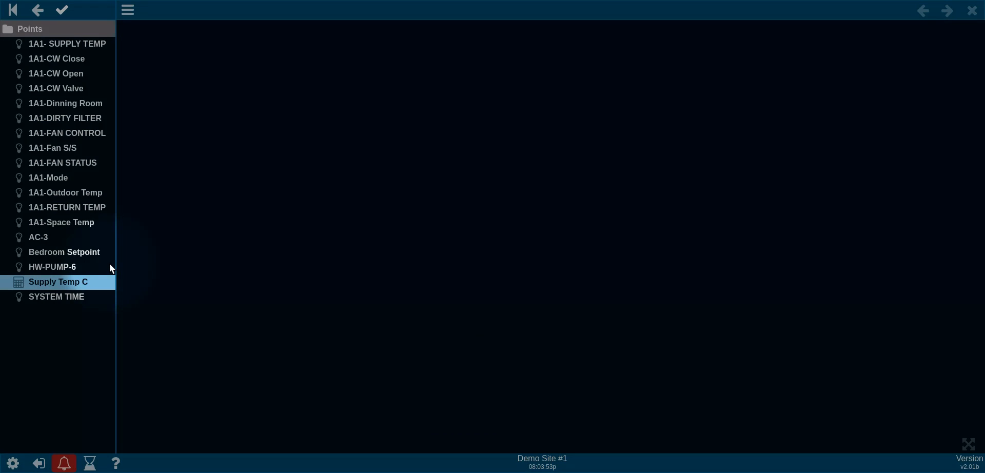
# Step: Check 1A1- SUPPLY TEMP's current value, then open Supply Temp C to verify its result
pyautogui.click(87, 44)
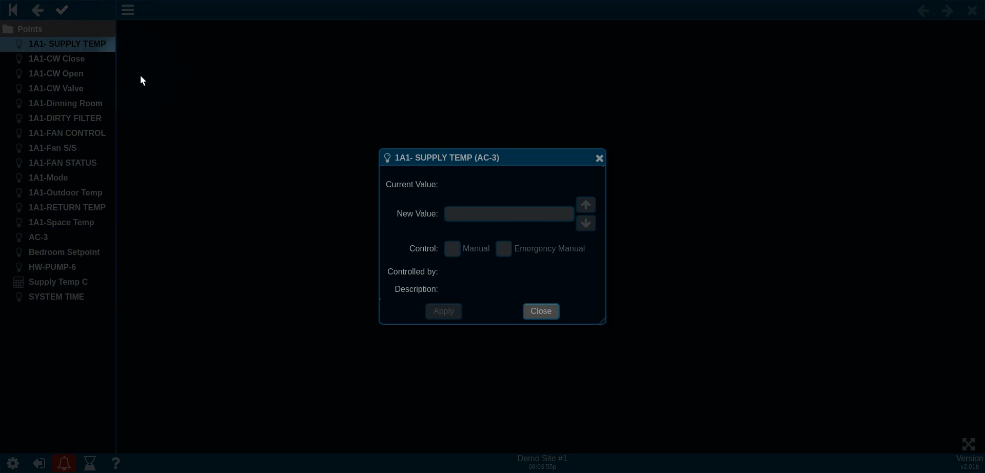
pyautogui.click(539, 309)
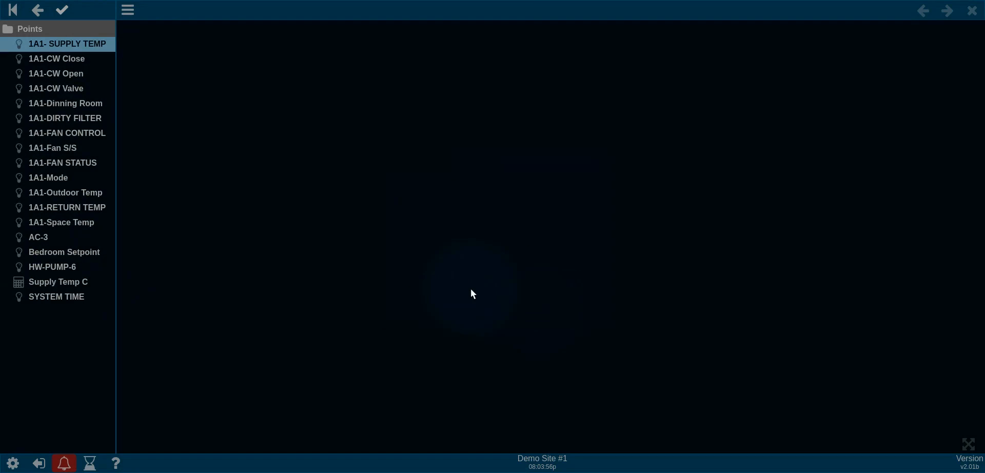
pyautogui.click(72, 281)
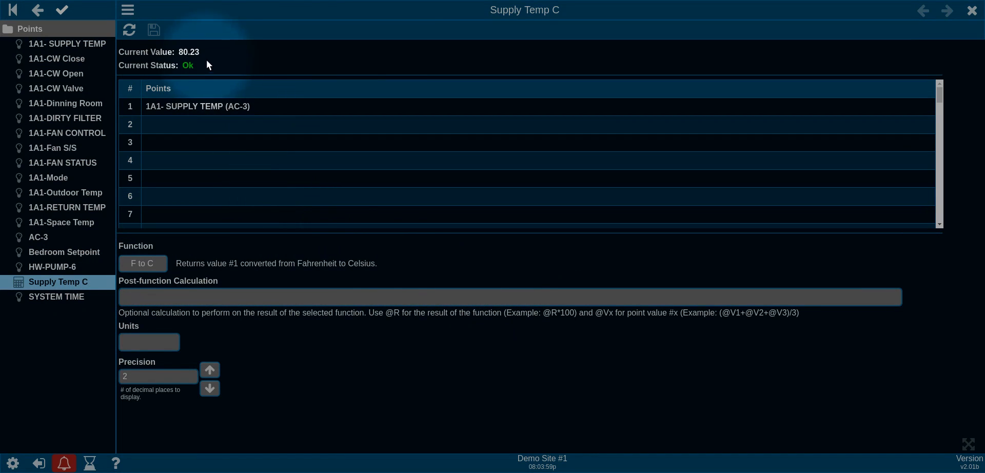
pyautogui.click(971, 14)
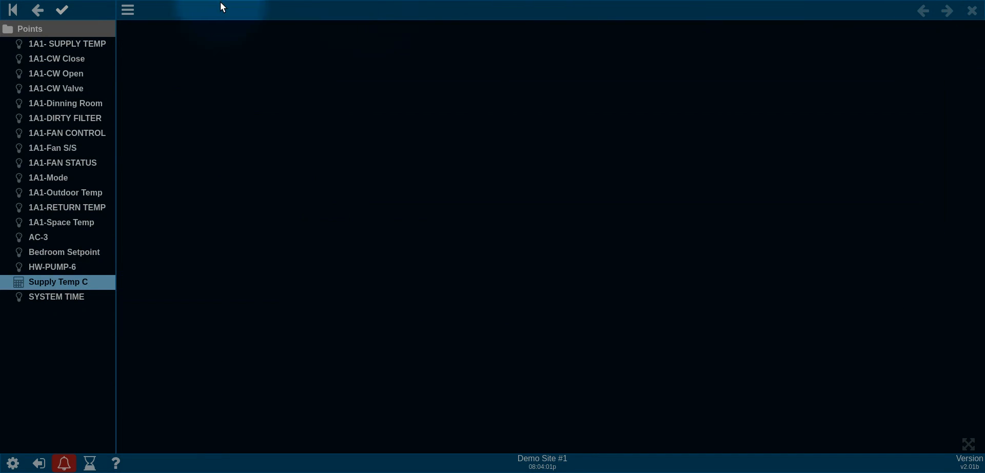
# Step: Open Dashboard 1 from the AC-3 device and switch it into edit mode
pyautogui.click(41, 28)
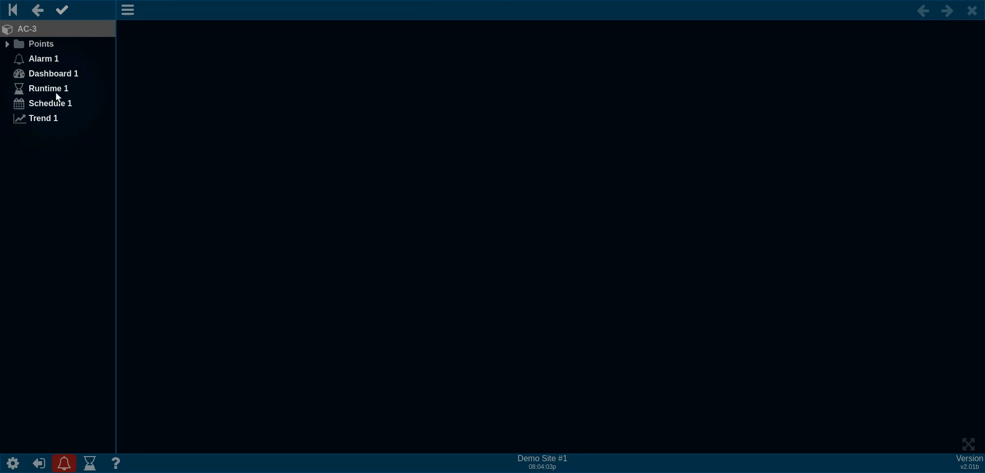
pyautogui.click(57, 77)
pyautogui.rightClick(237, 44)
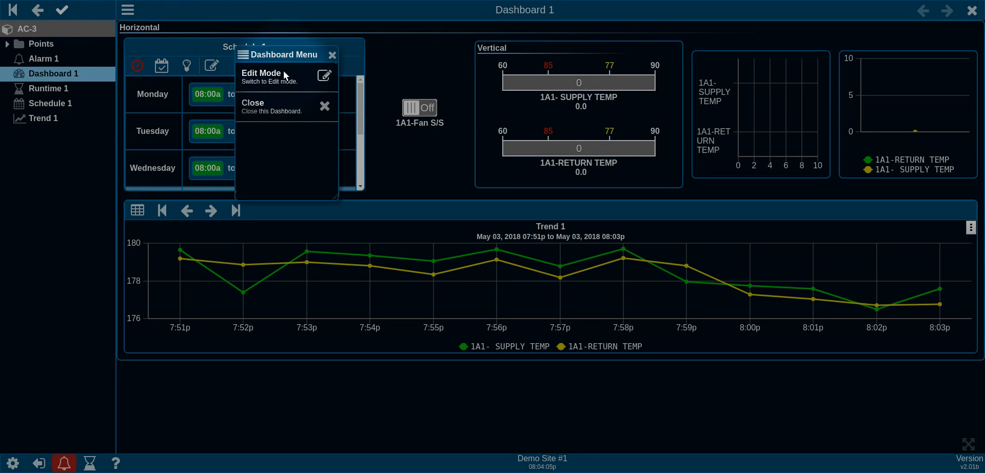
pyautogui.click(284, 75)
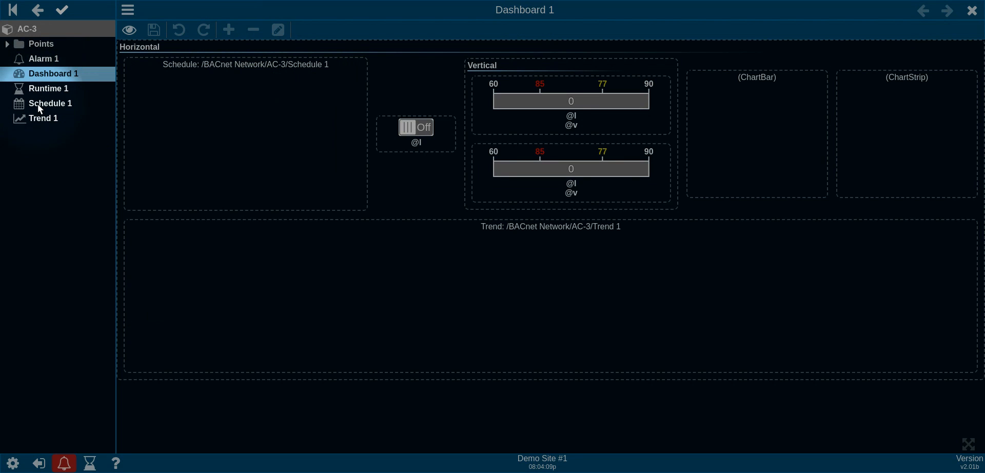
# Step: Drop Supply Temp C onto the dashboard as a GaugeArc gauge, view it live, then close the dashboard
pyautogui.click(37, 46)
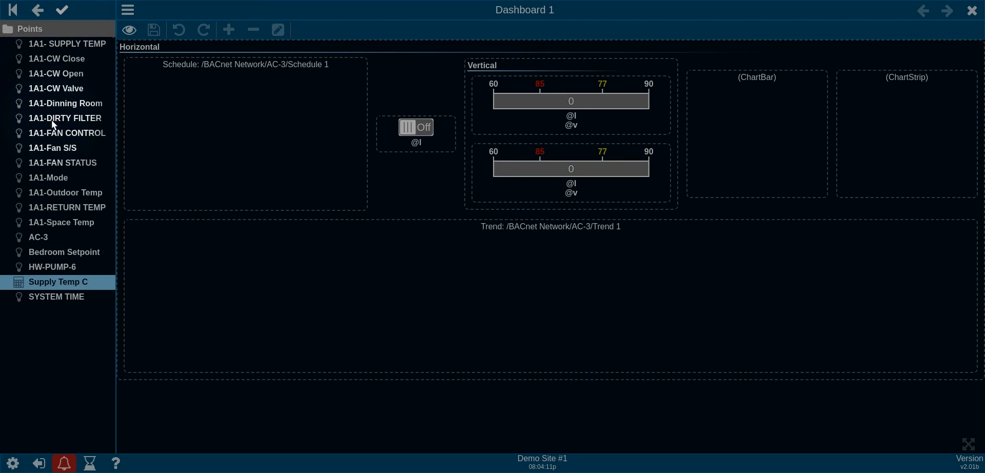
pyautogui.moveTo(64, 282); pyautogui.dragTo(145, 97)
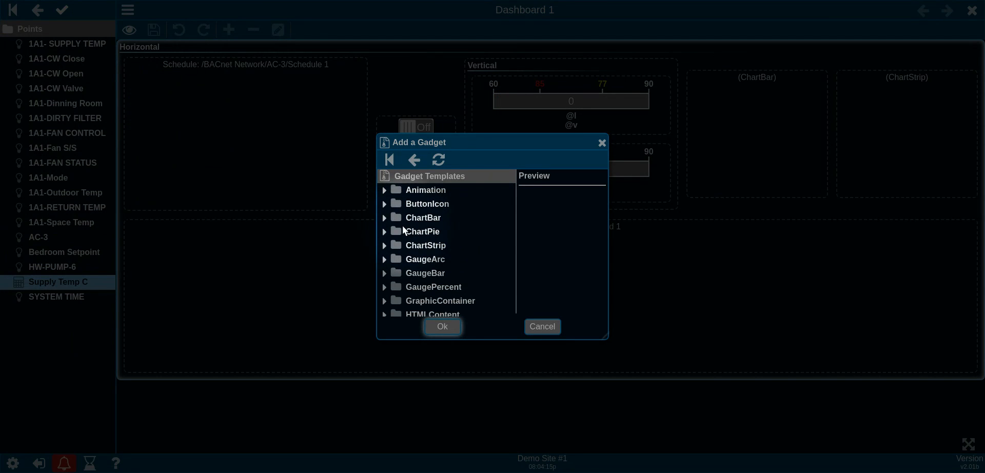
pyautogui.doubleClick(384, 272)
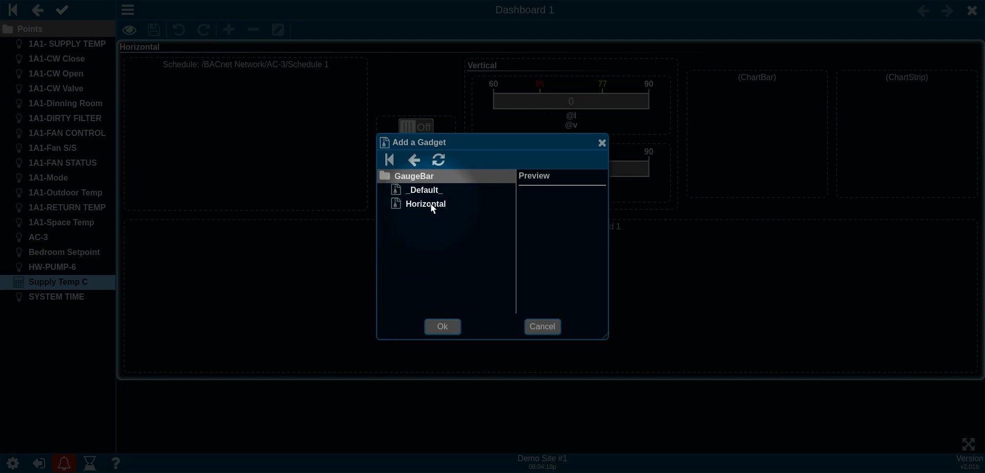
pyautogui.click(415, 160)
pyautogui.doubleClick(387, 260)
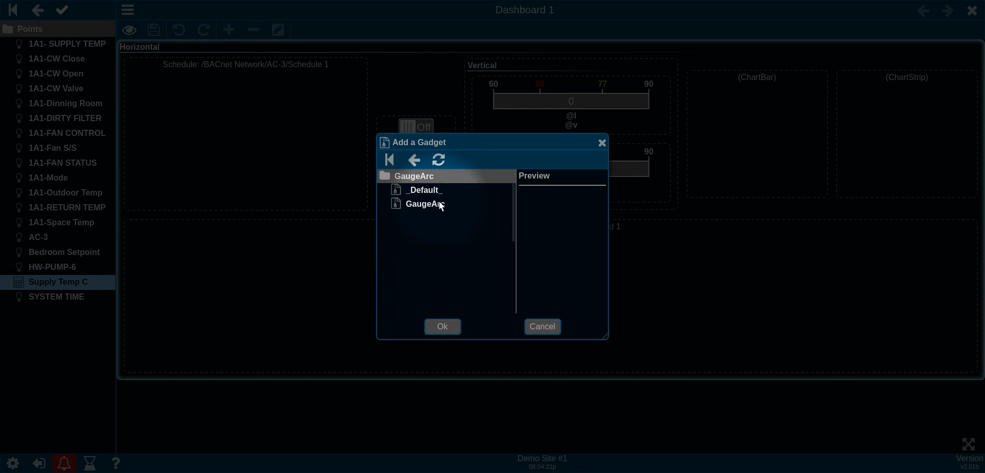
pyautogui.click(439, 203)
pyautogui.click(442, 327)
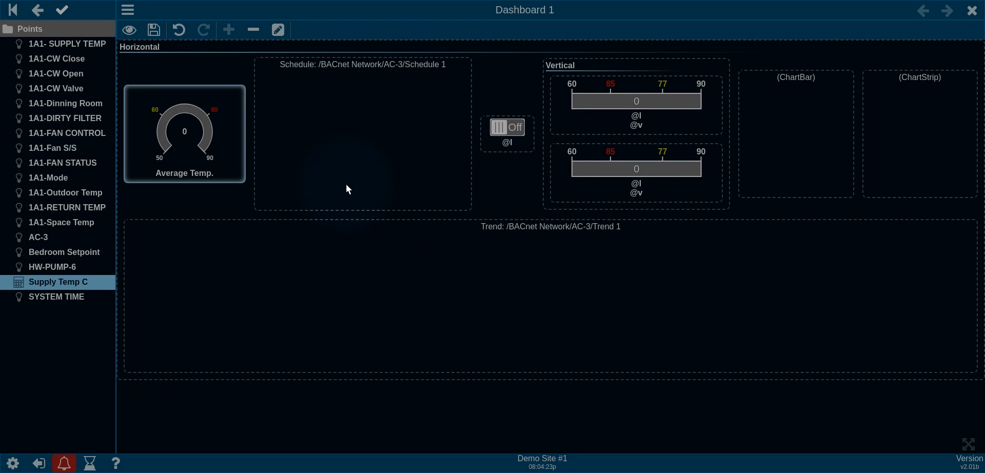
pyautogui.click(130, 33)
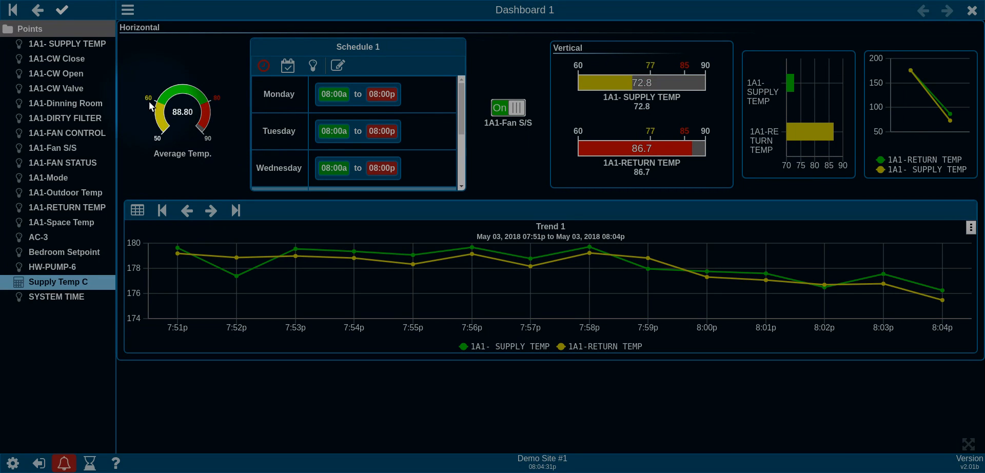
pyautogui.click(977, 13)
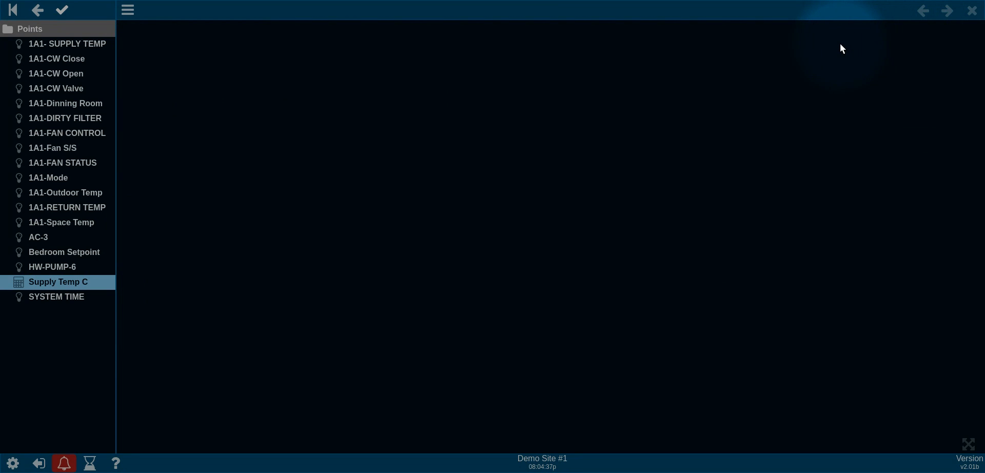
# Step: Add a New Calculation item under Points labelled 'Average Temp'
pyautogui.rightClick(69, 347)
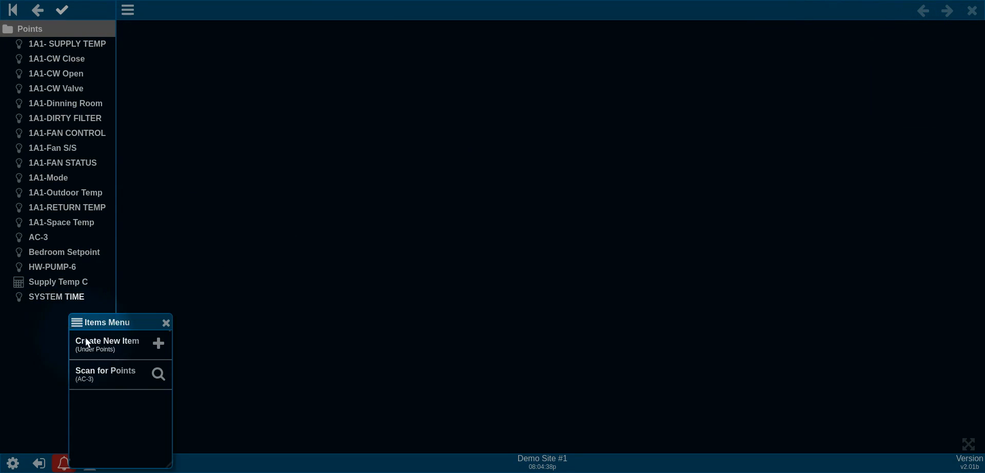
pyautogui.click(128, 352)
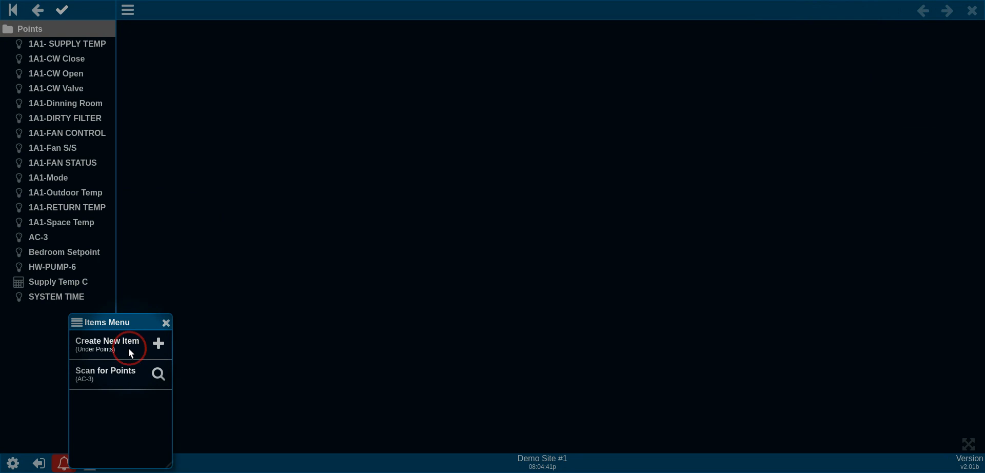
pyautogui.scroll(-3, 120, 404)
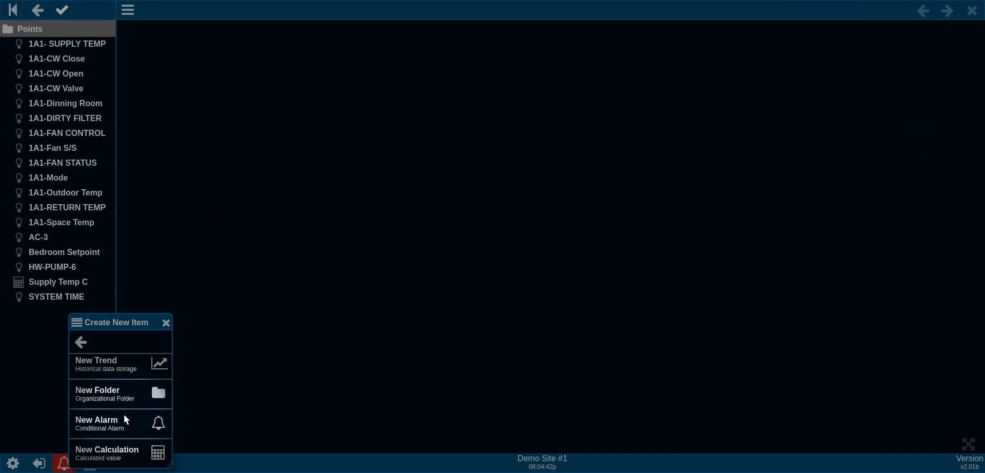
pyautogui.click(125, 449)
pyautogui.click(474, 178)
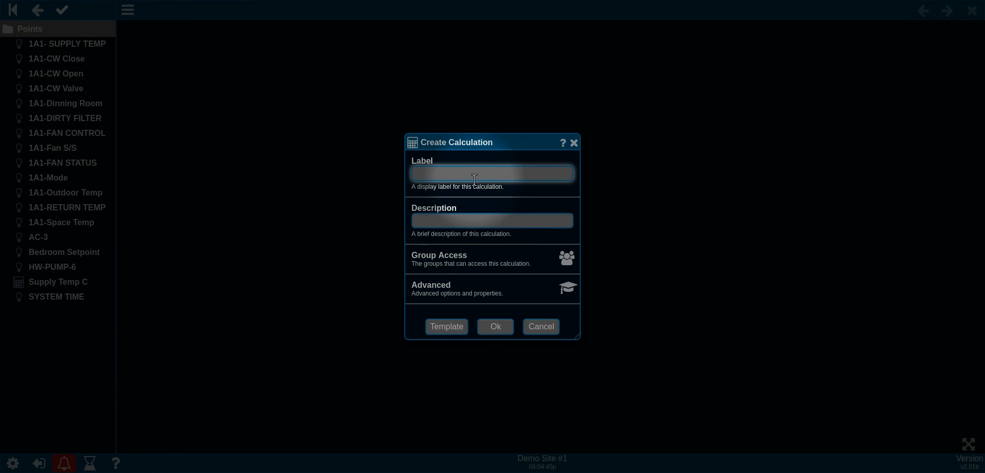
pyautogui.write('Average Temp')
pyautogui.click(492, 325)
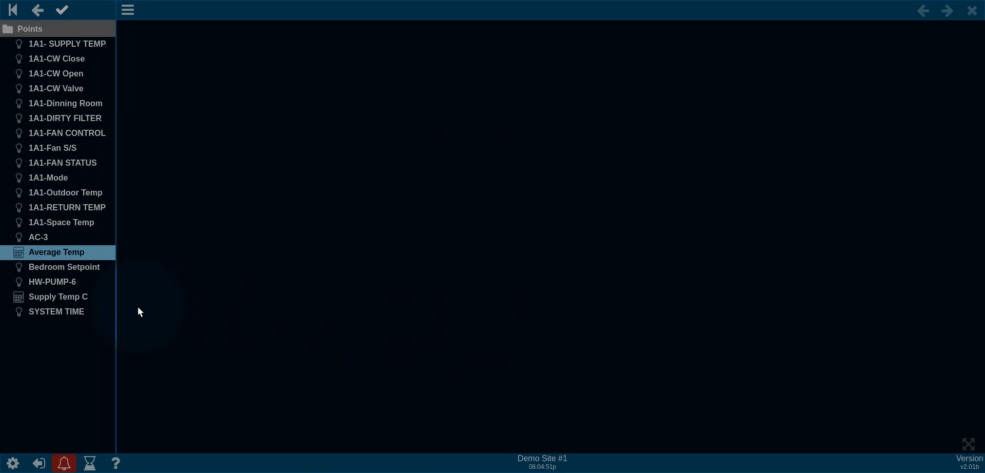
# Step: Set Average Temp's function to Average over 1A1- SUPPLY TEMP and 1A1-RETURN TEMP, and save
pyautogui.click(77, 253)
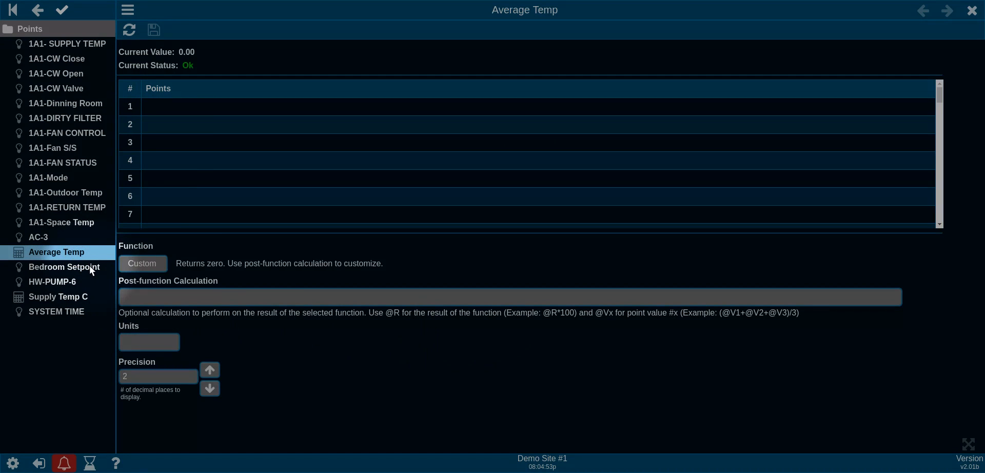
pyautogui.click(153, 266)
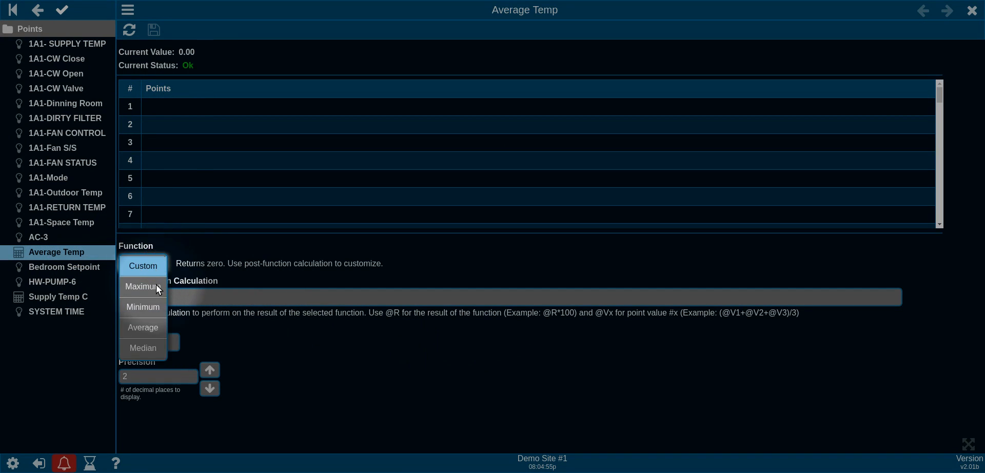
pyautogui.click(150, 328)
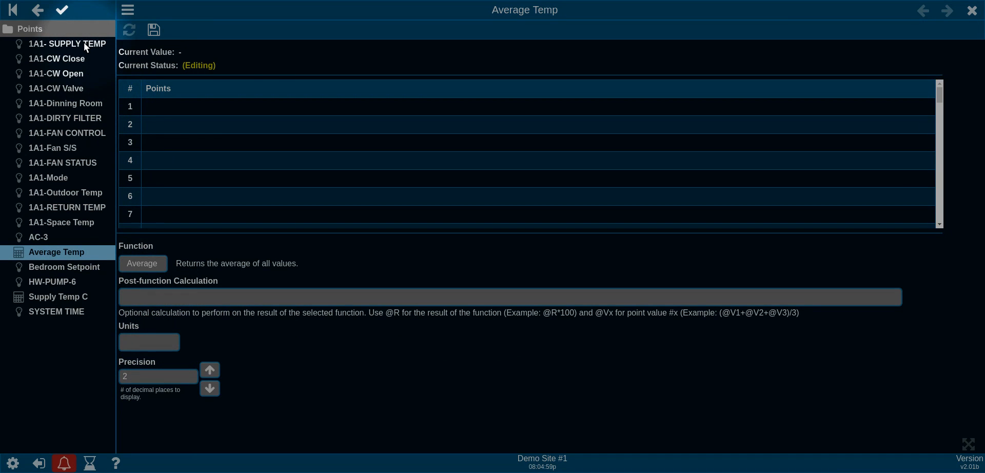
pyautogui.moveTo(84, 42); pyautogui.dragTo(231, 108)
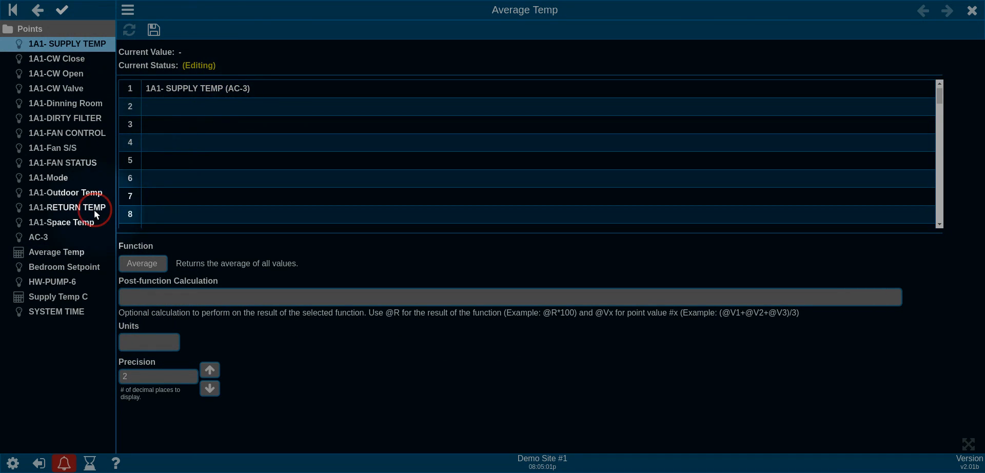
pyautogui.moveTo(94, 210); pyautogui.dragTo(214, 115)
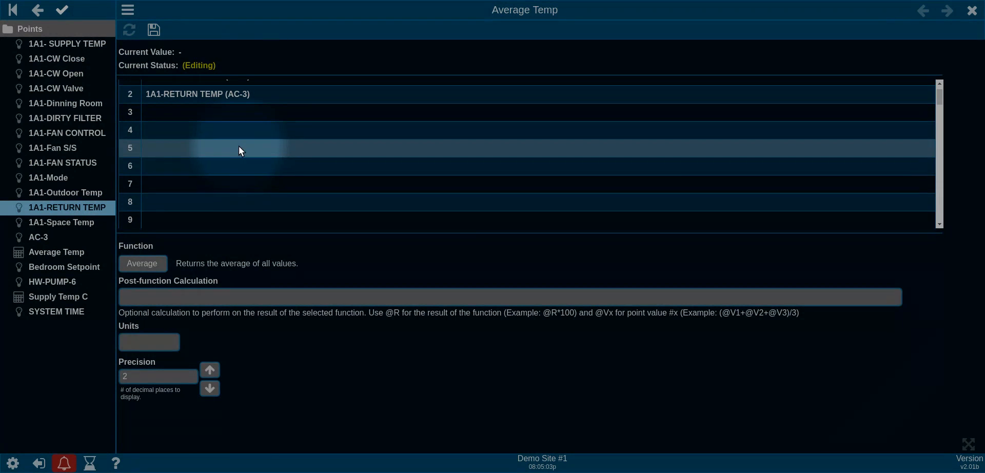
pyautogui.click(154, 29)
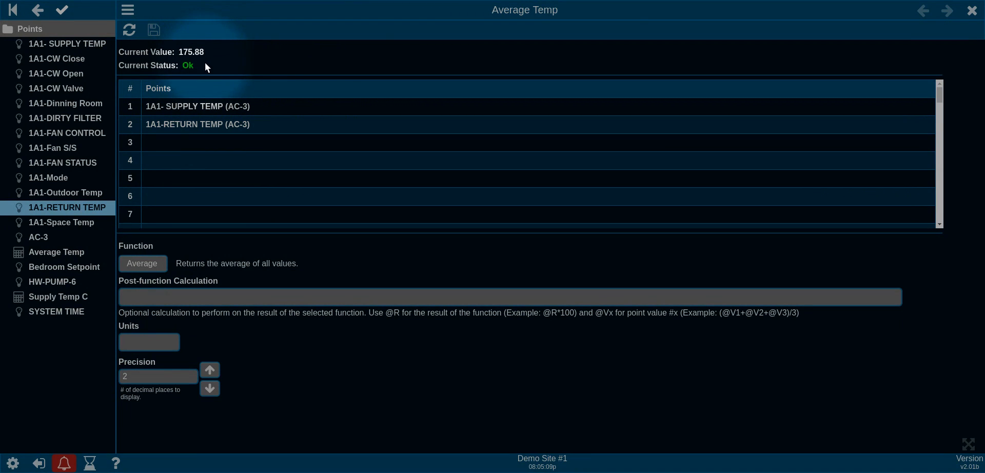
# Step: Check 1A1-RETURN TEMP's current value in its point details, then close them
pyautogui.click(101, 213)
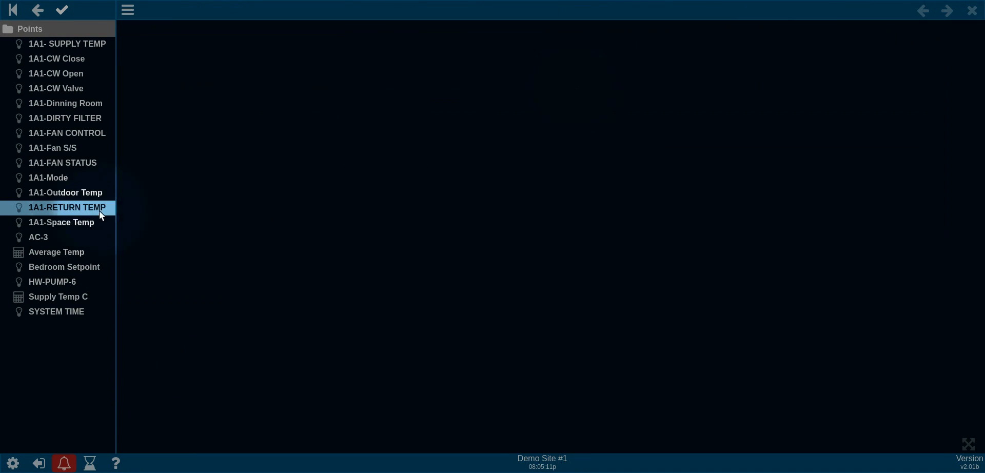
pyautogui.doubleClick(57, 207)
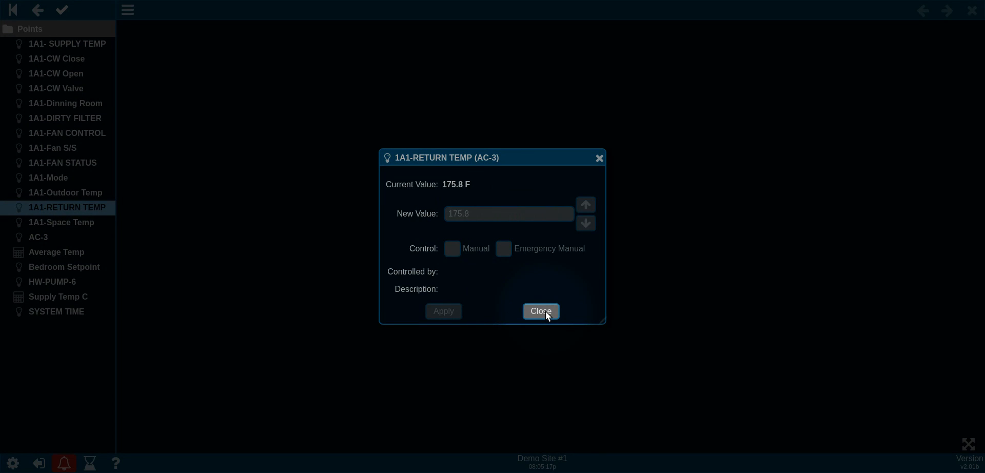
pyautogui.click(546, 312)
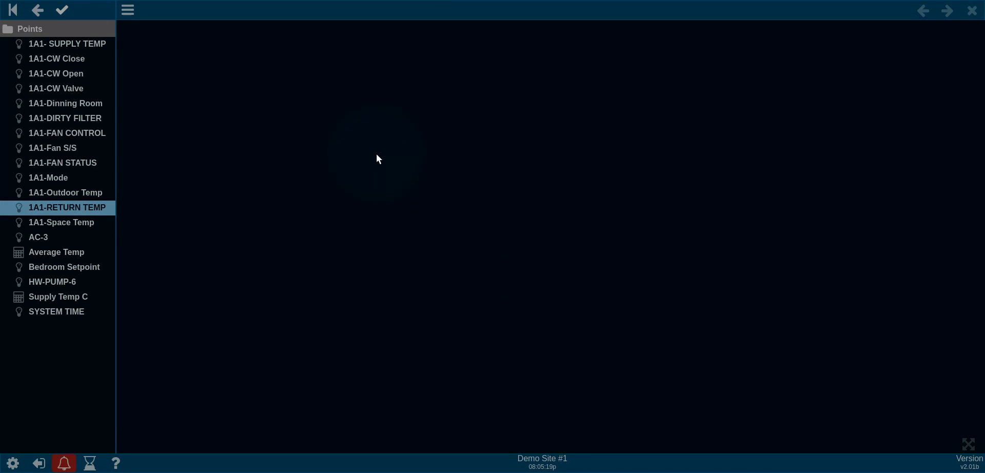